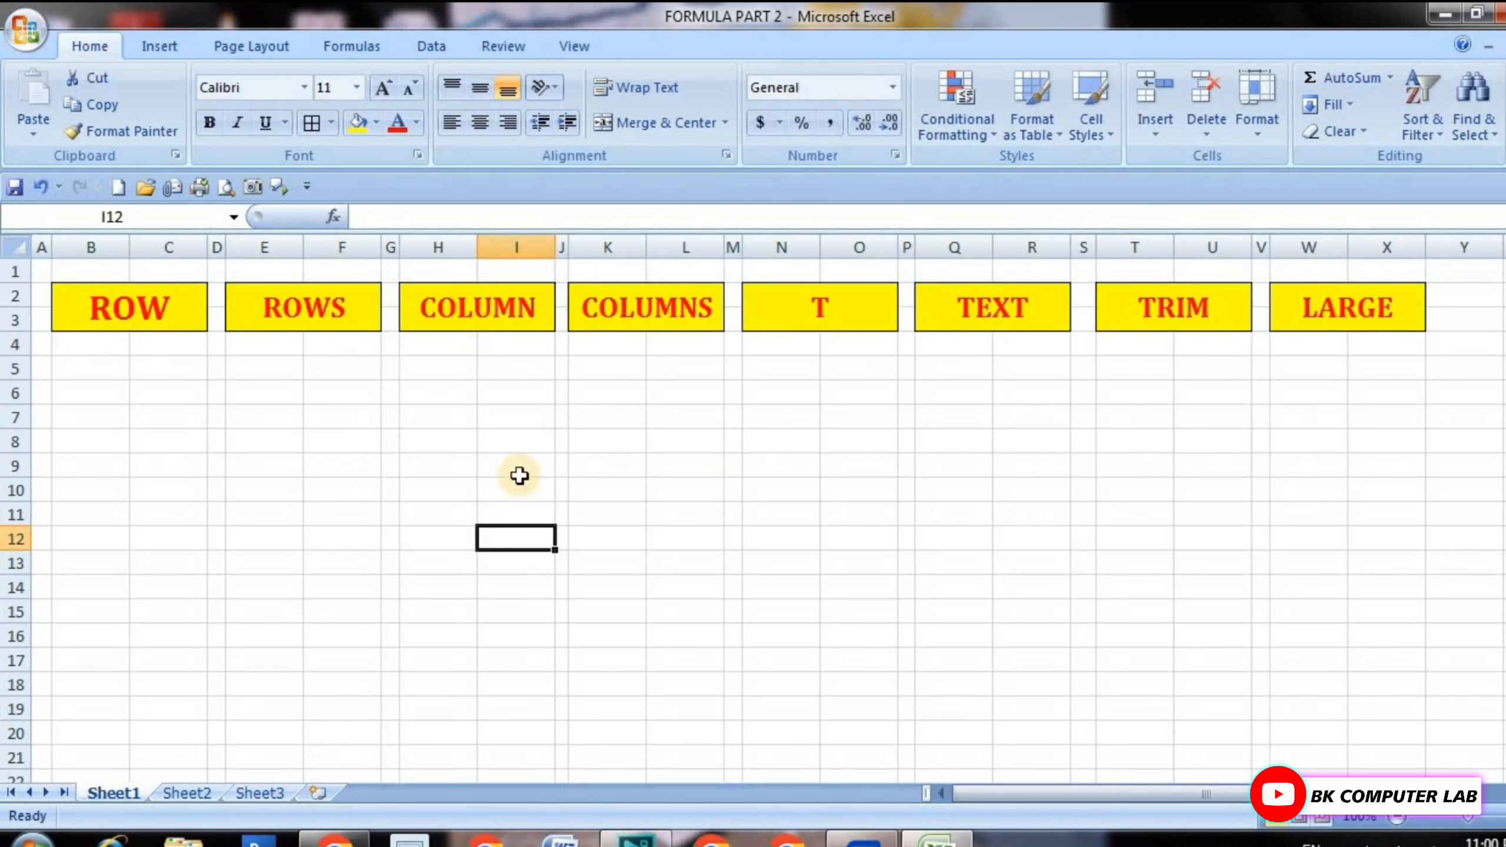
left_click_drag(508, 370, 498, 730)
left_click(349, 514)
left_click_drag(209, 501, 928, 491)
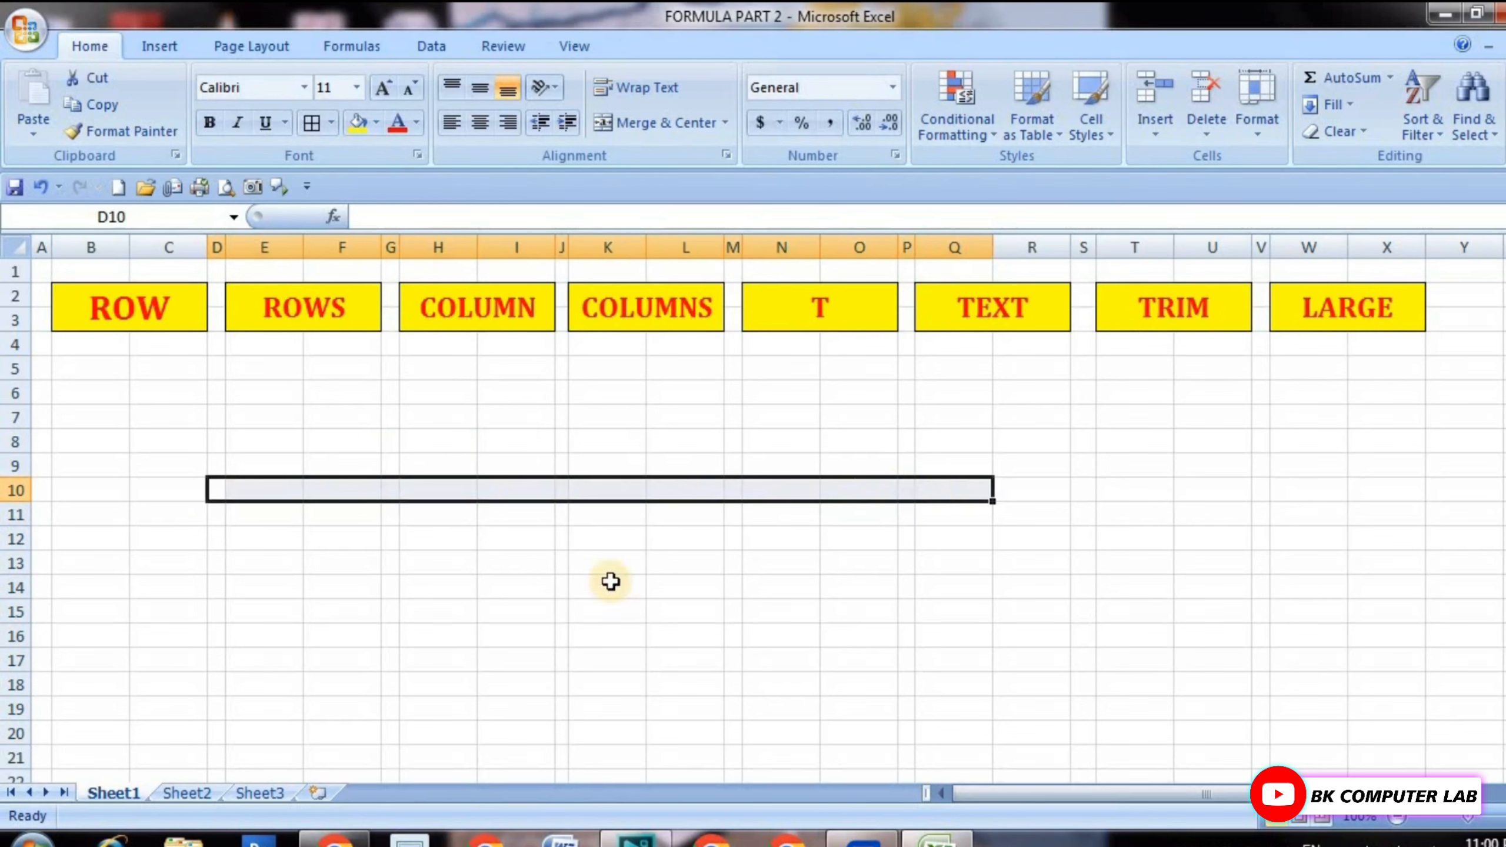
left_click(593, 537)
left_click(602, 510)
left_click(616, 444)
left_click(853, 442)
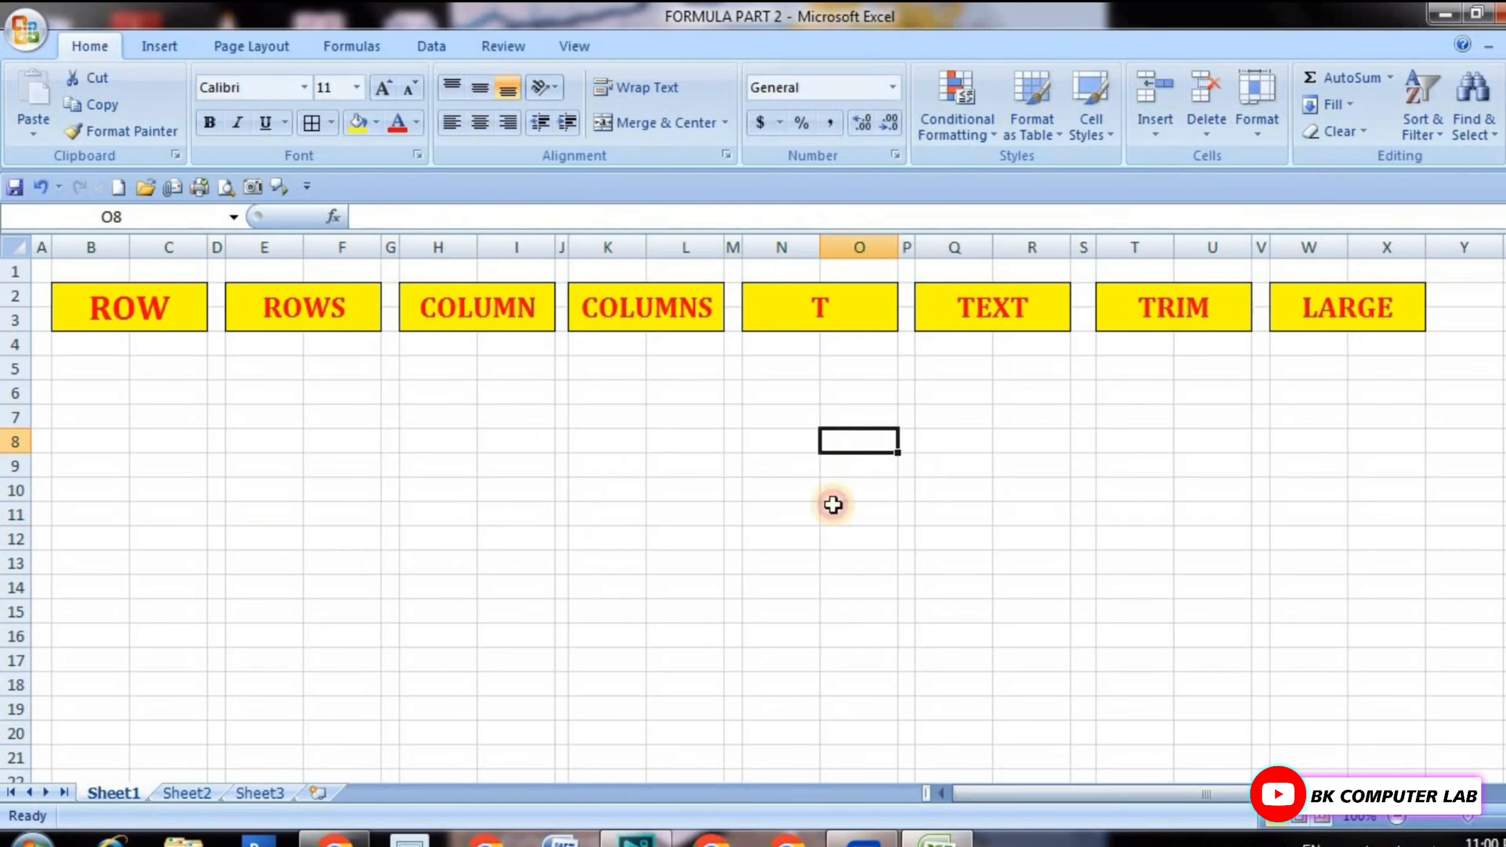
left_click(830, 560)
left_click(862, 491)
left_click(869, 465)
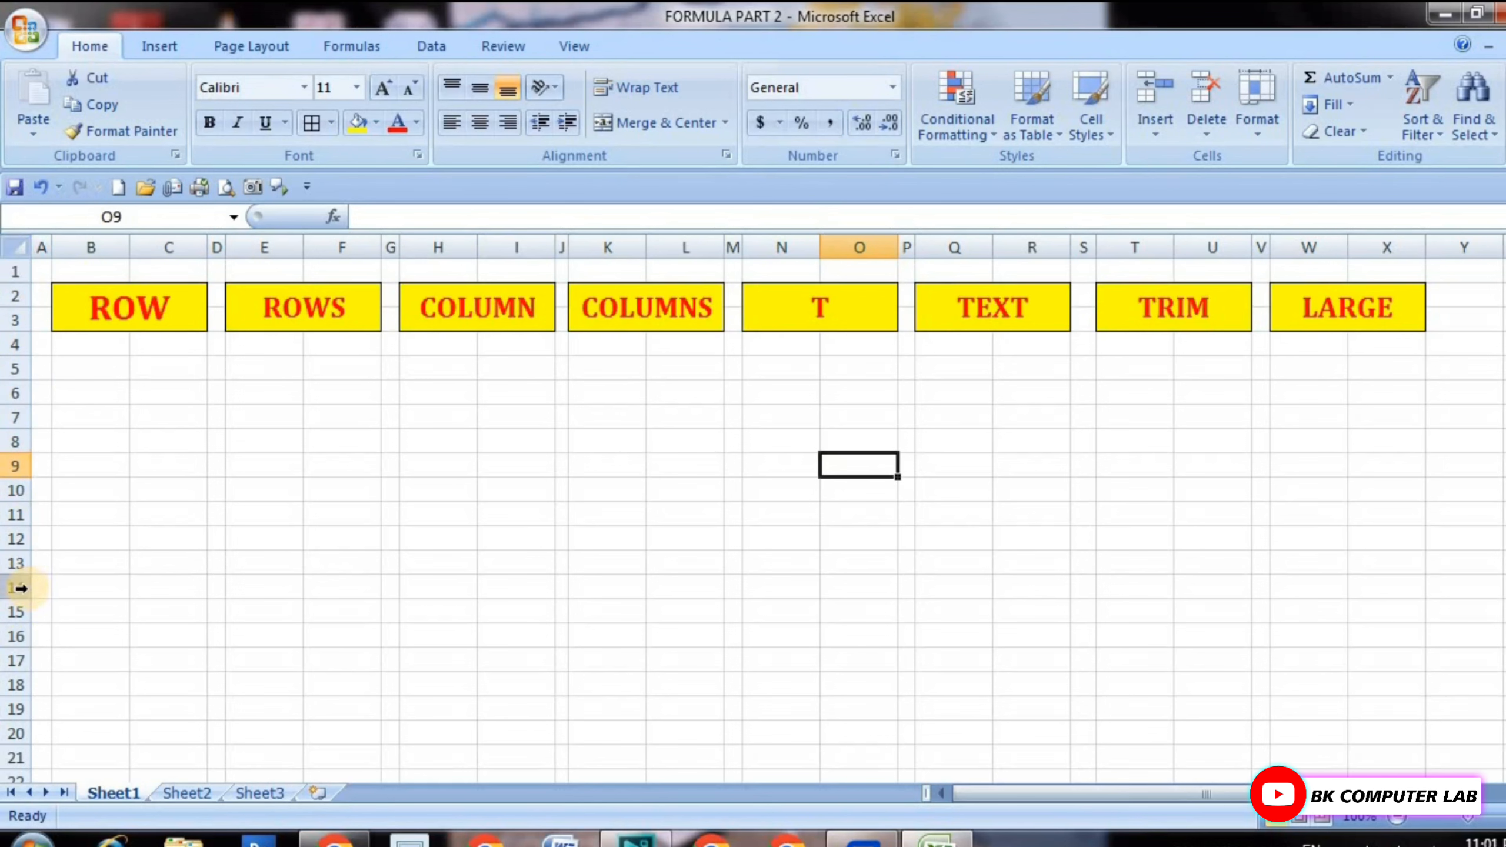
left_click(453, 492)
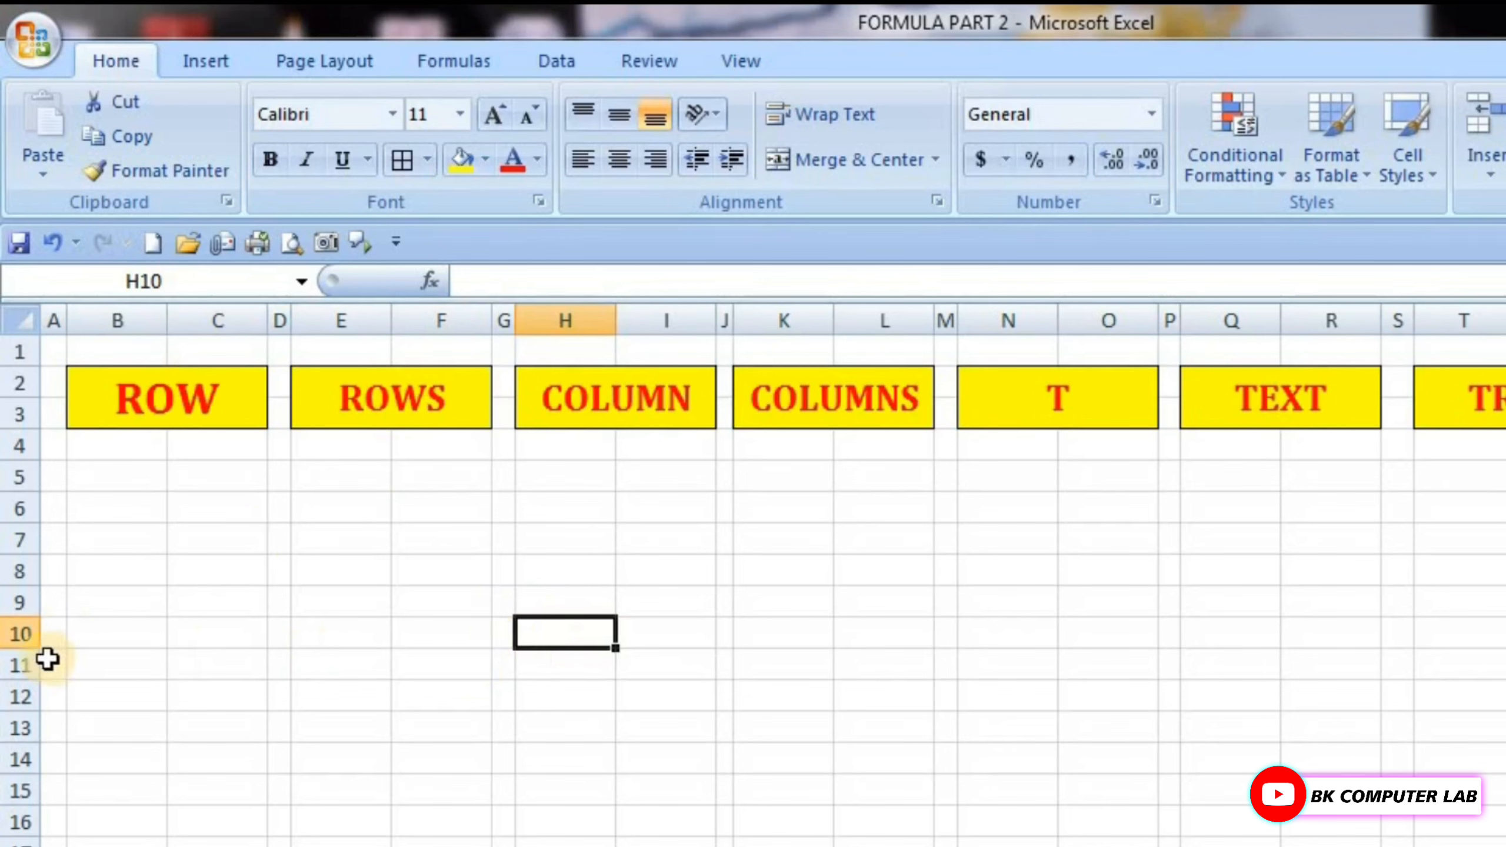
left_click(557, 765)
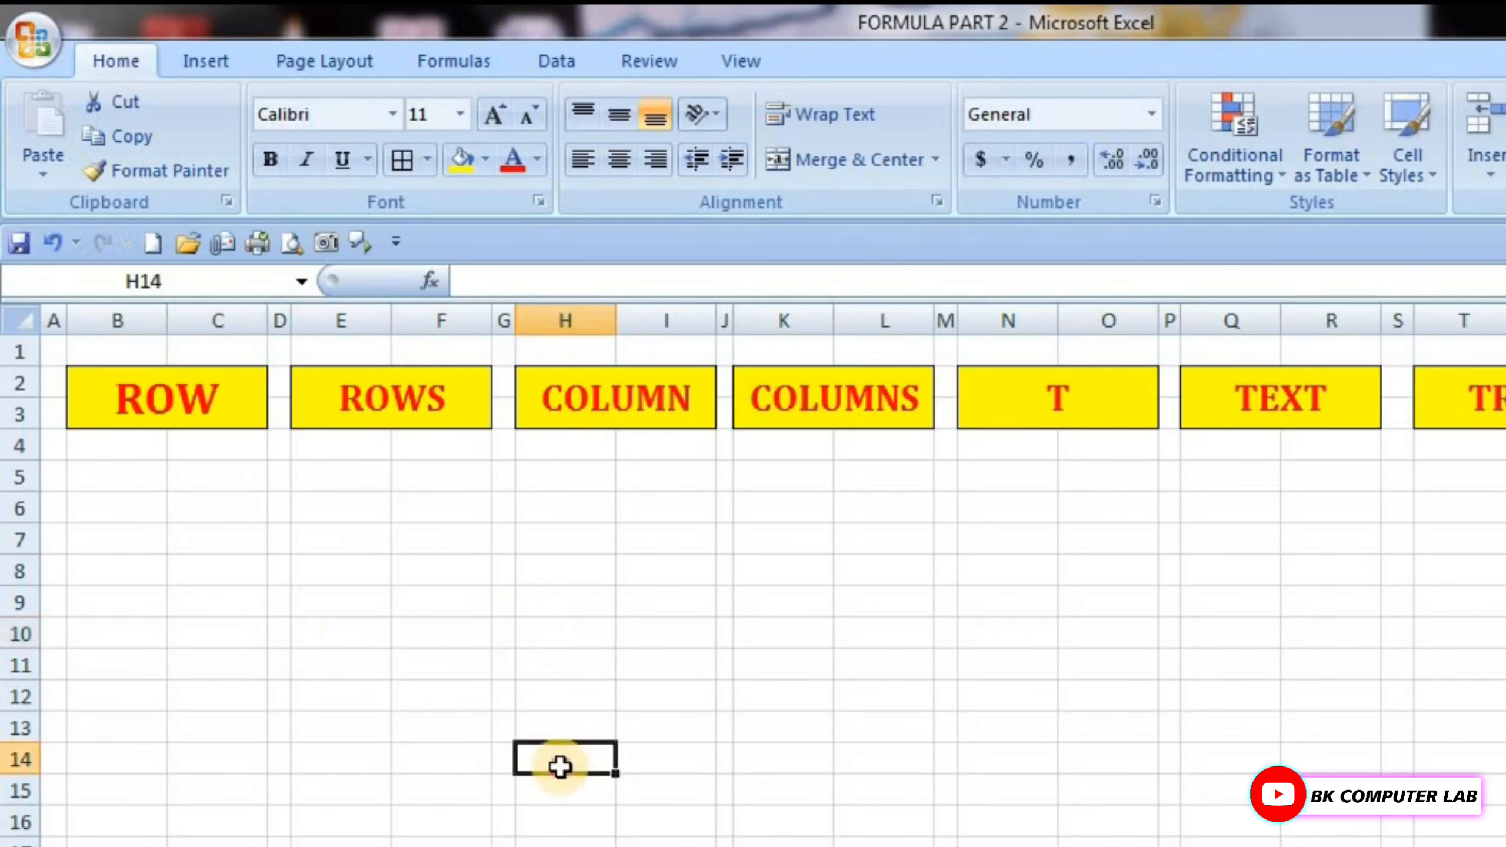
left_click(579, 838)
left_click(564, 760)
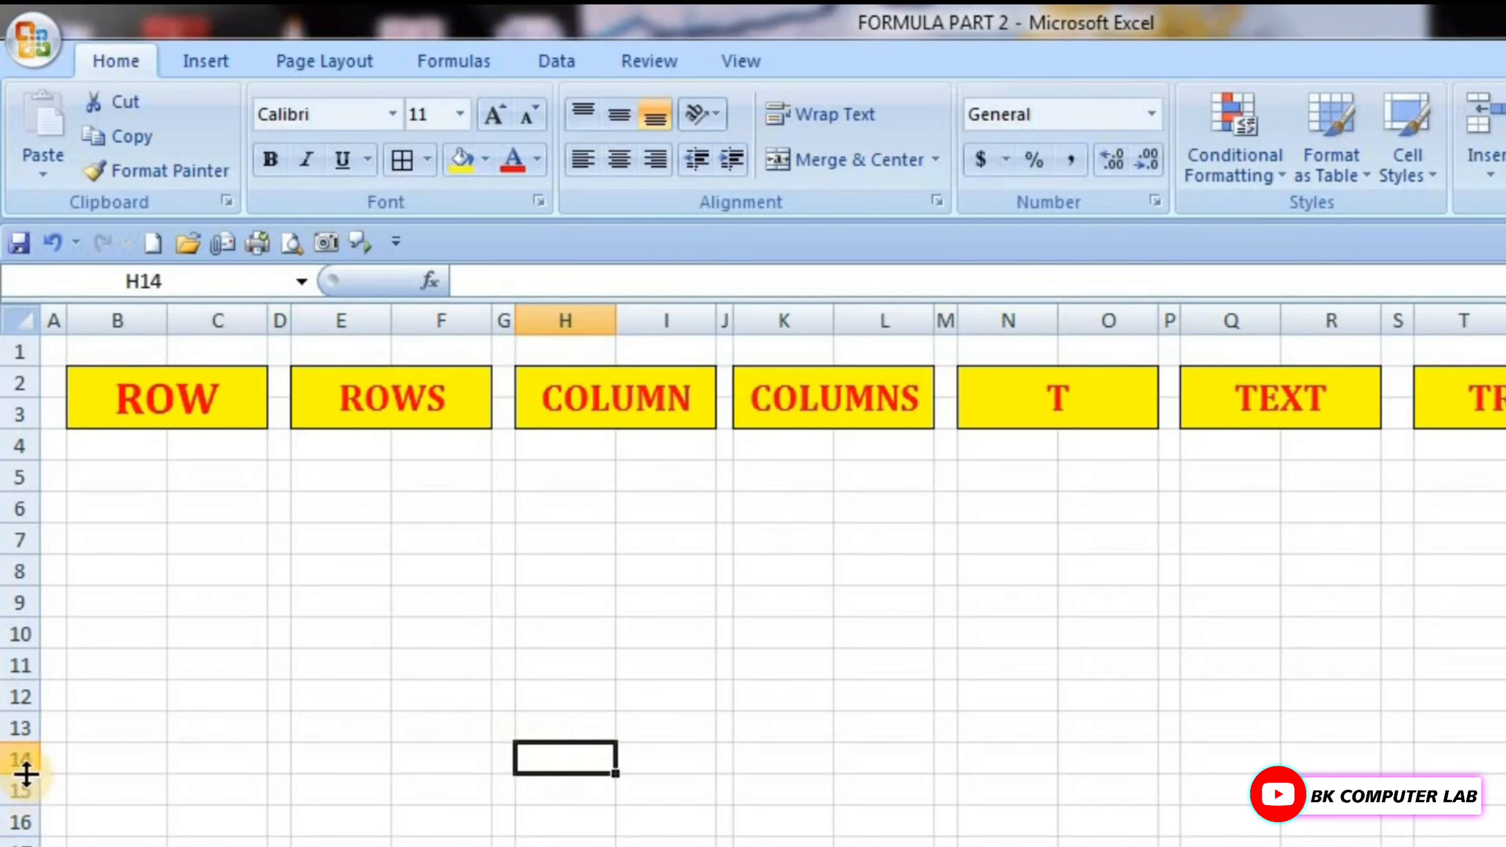
left_click(603, 725)
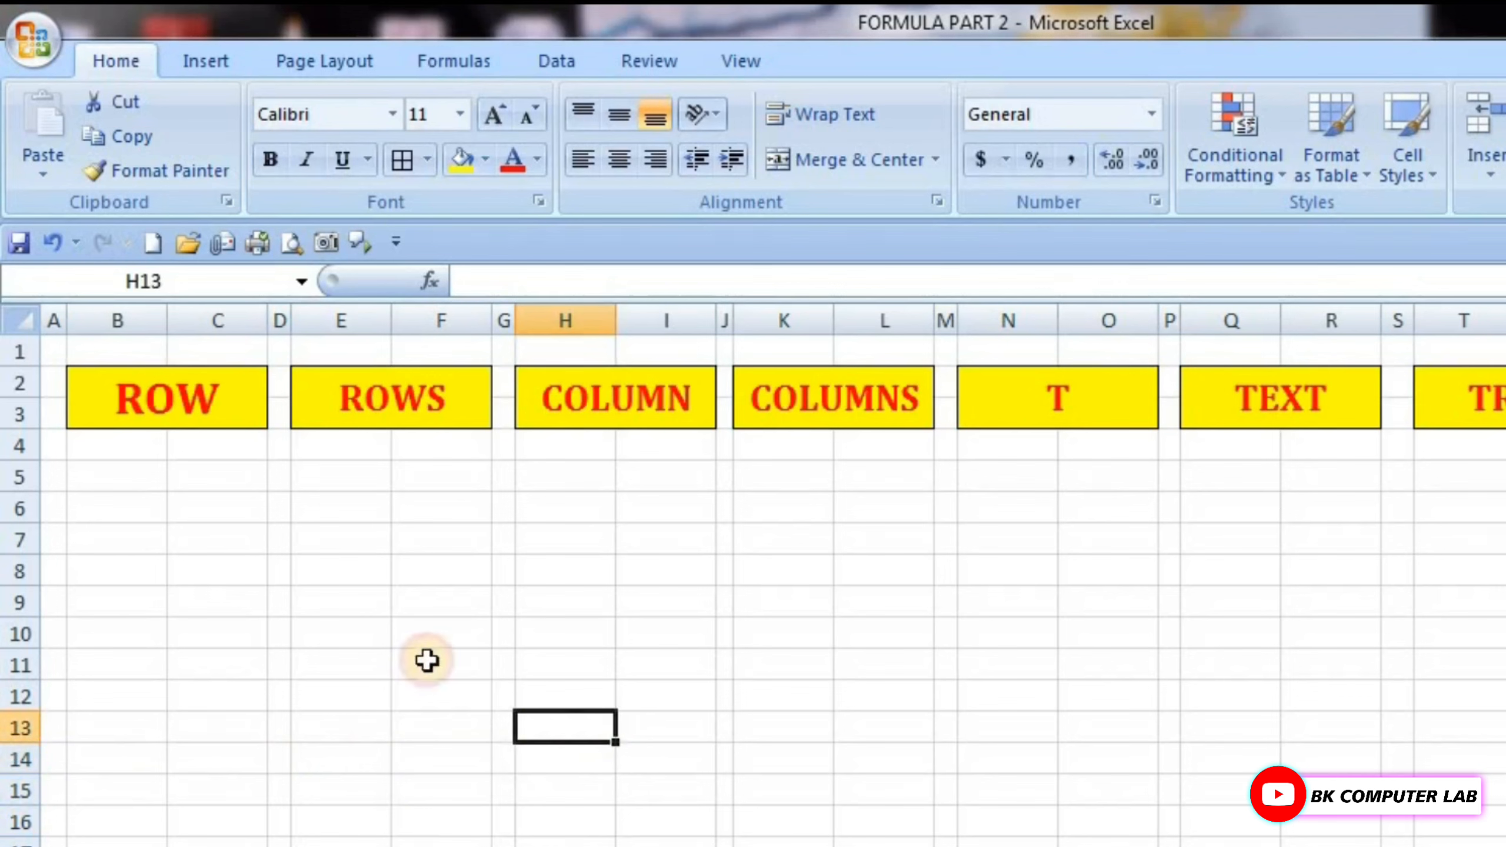
Enter the formula =ROW(H8) in cell H10, then reopen the formula to check which cell it references.
left_click(560, 633)
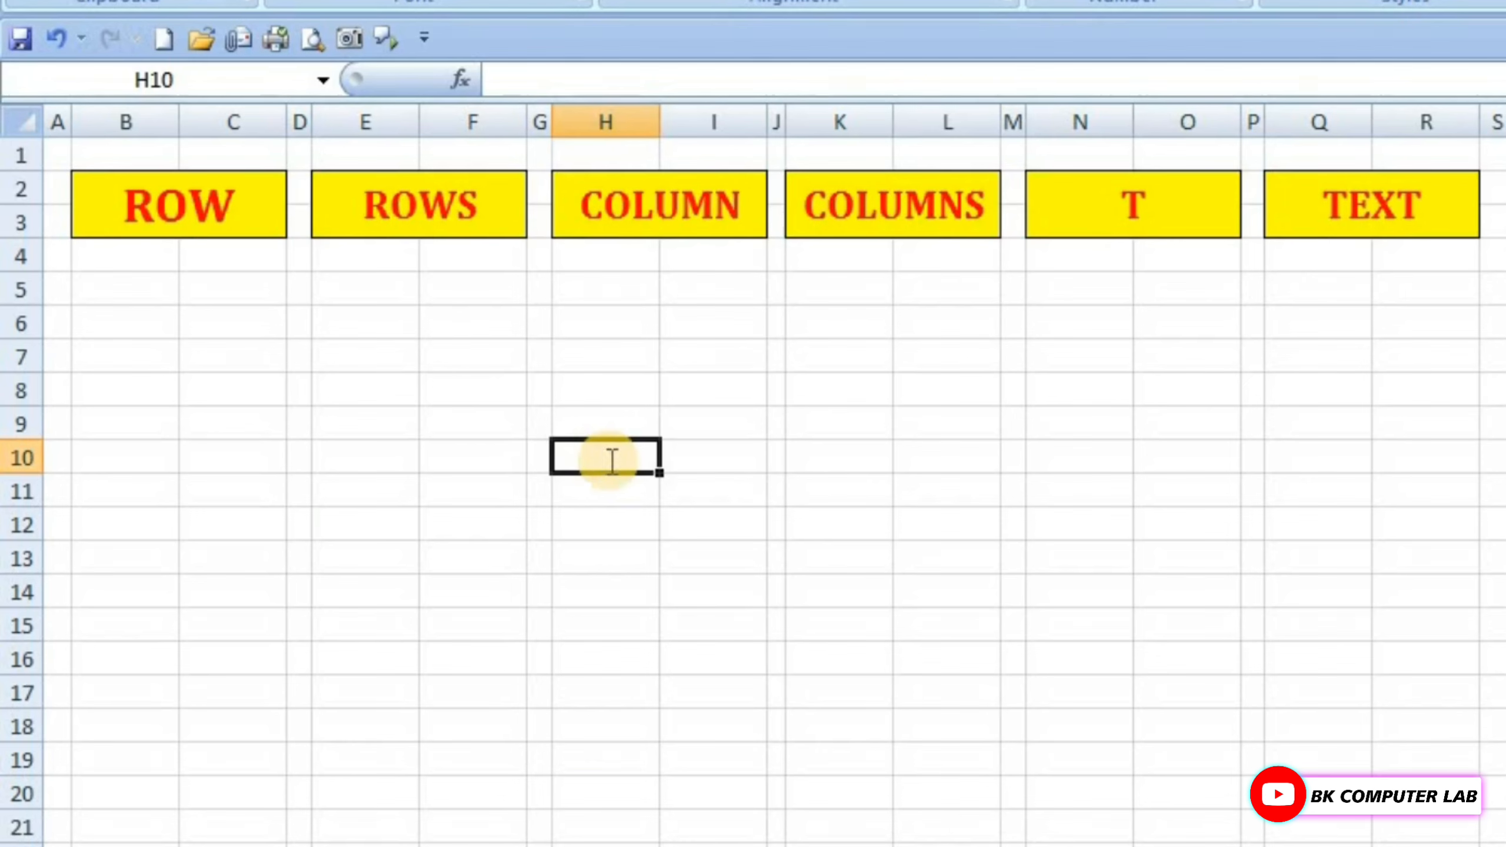
type("=row")
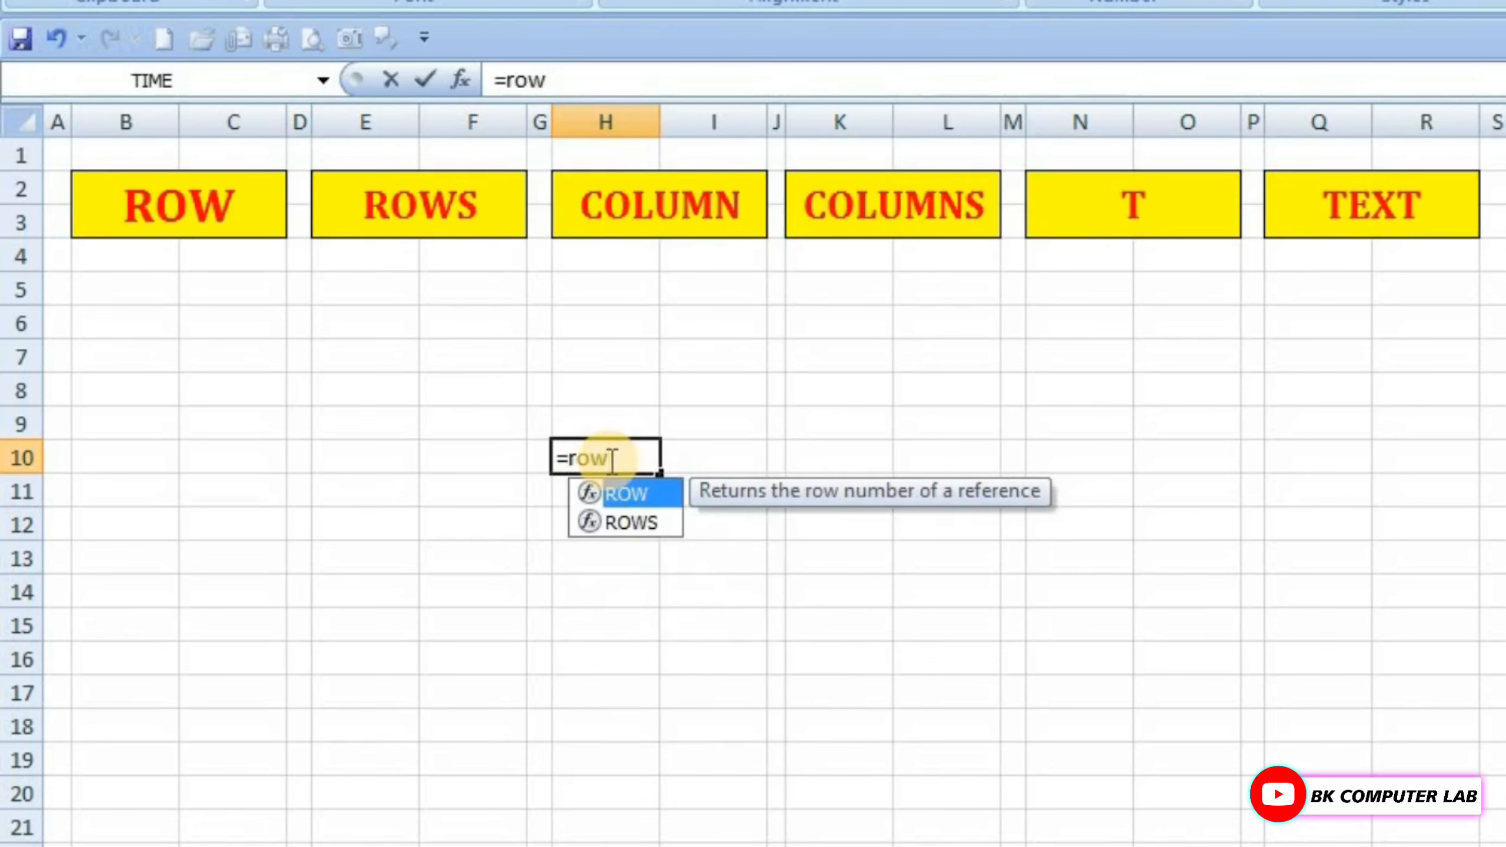
type("(")
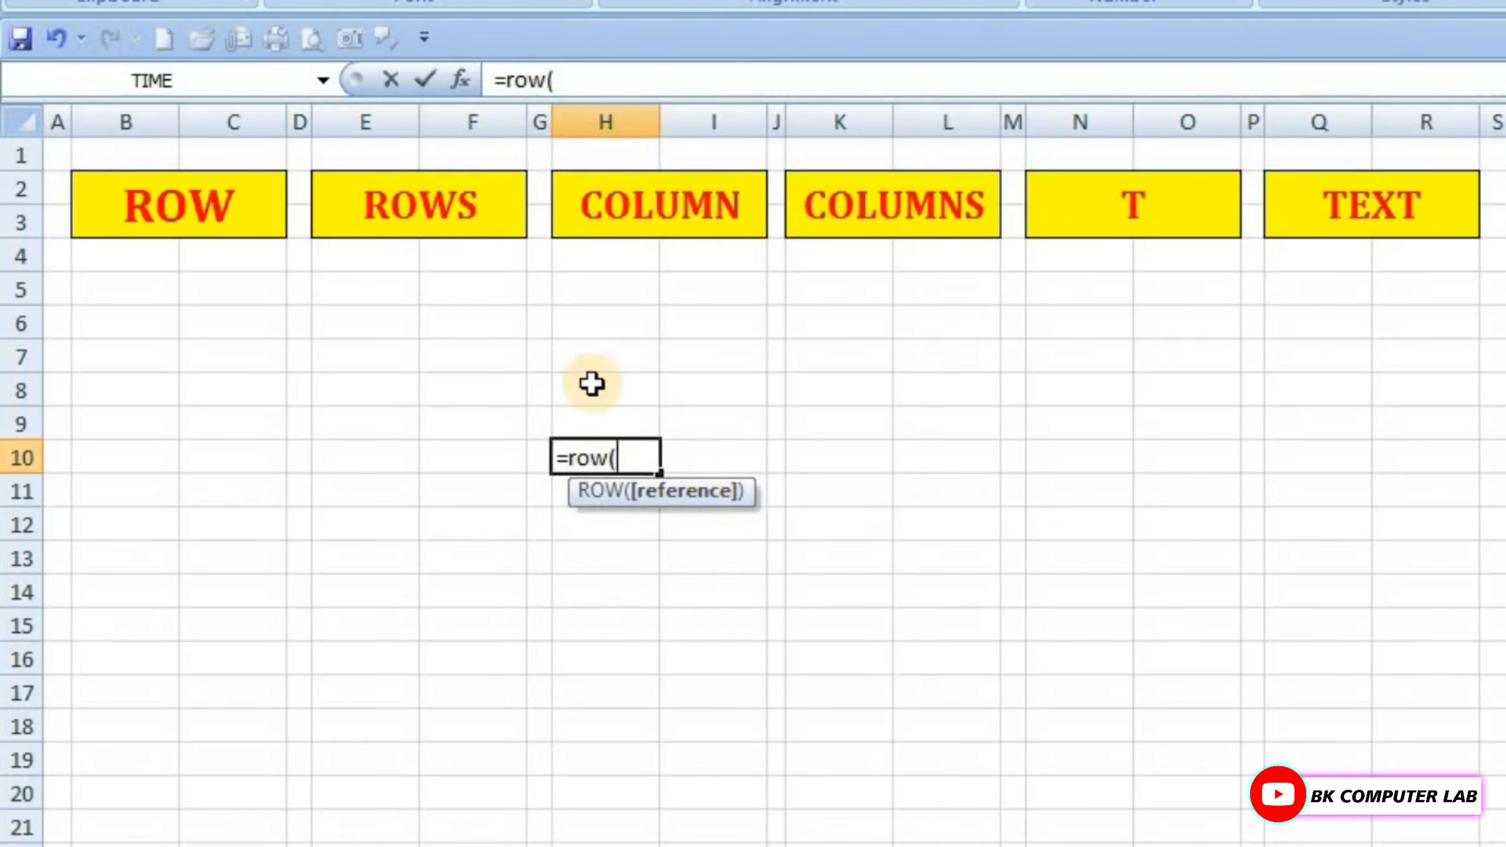
left_click(625, 389)
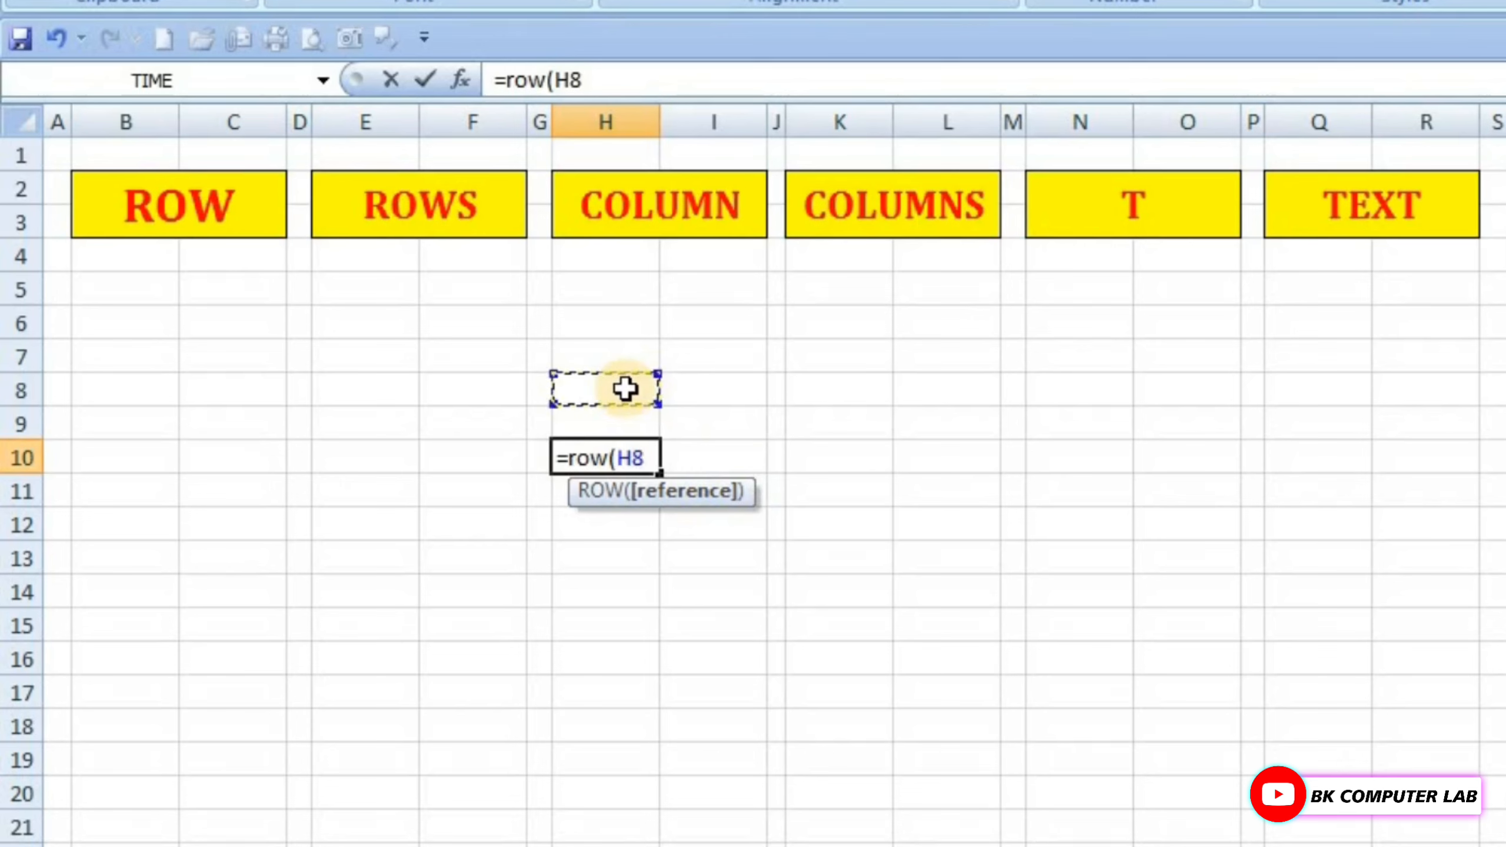
type(")")
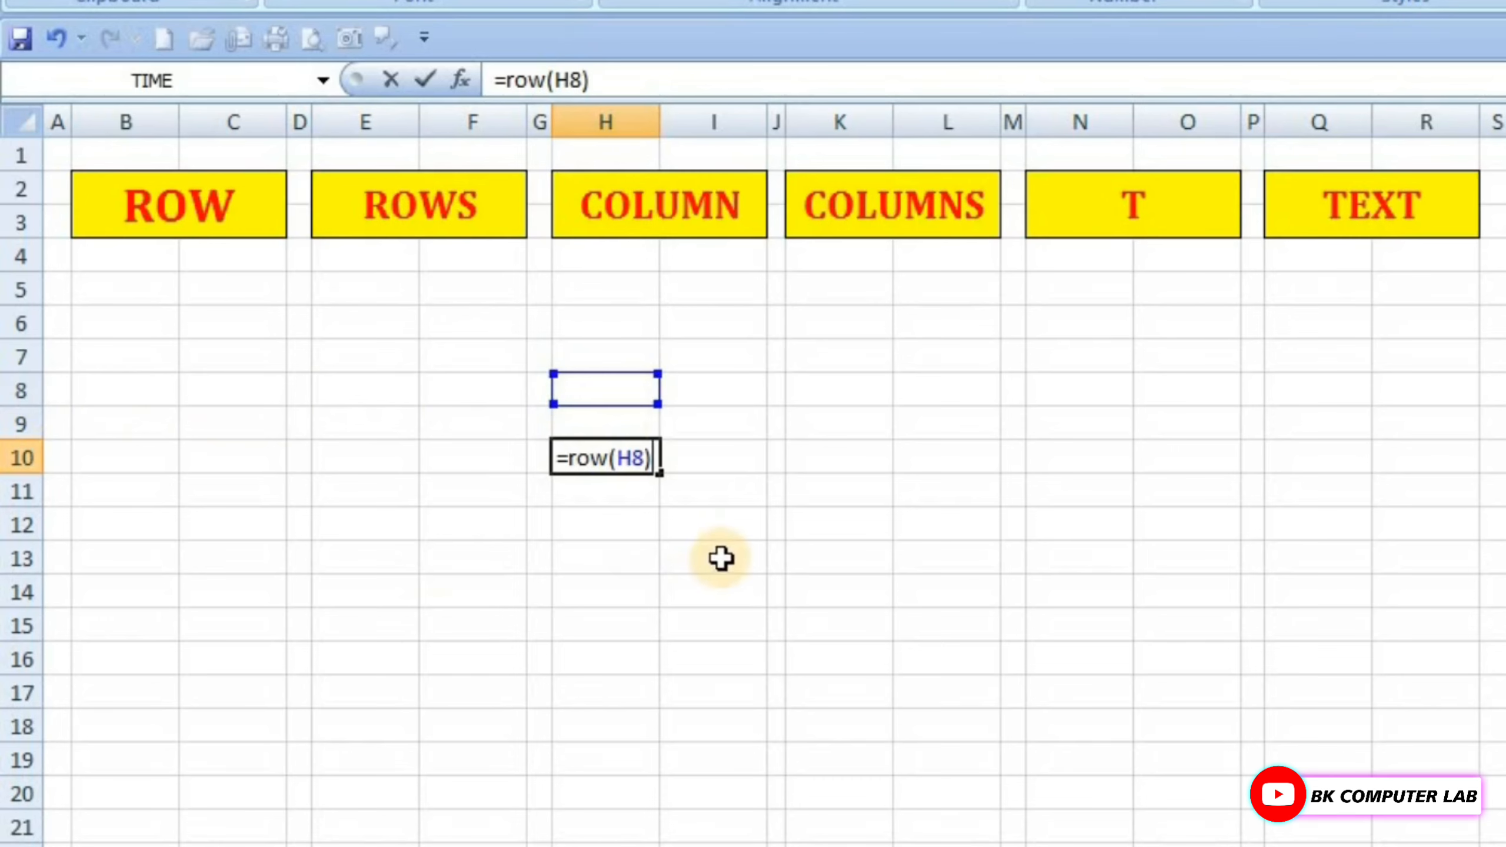
key("Return")
left_click(608, 447)
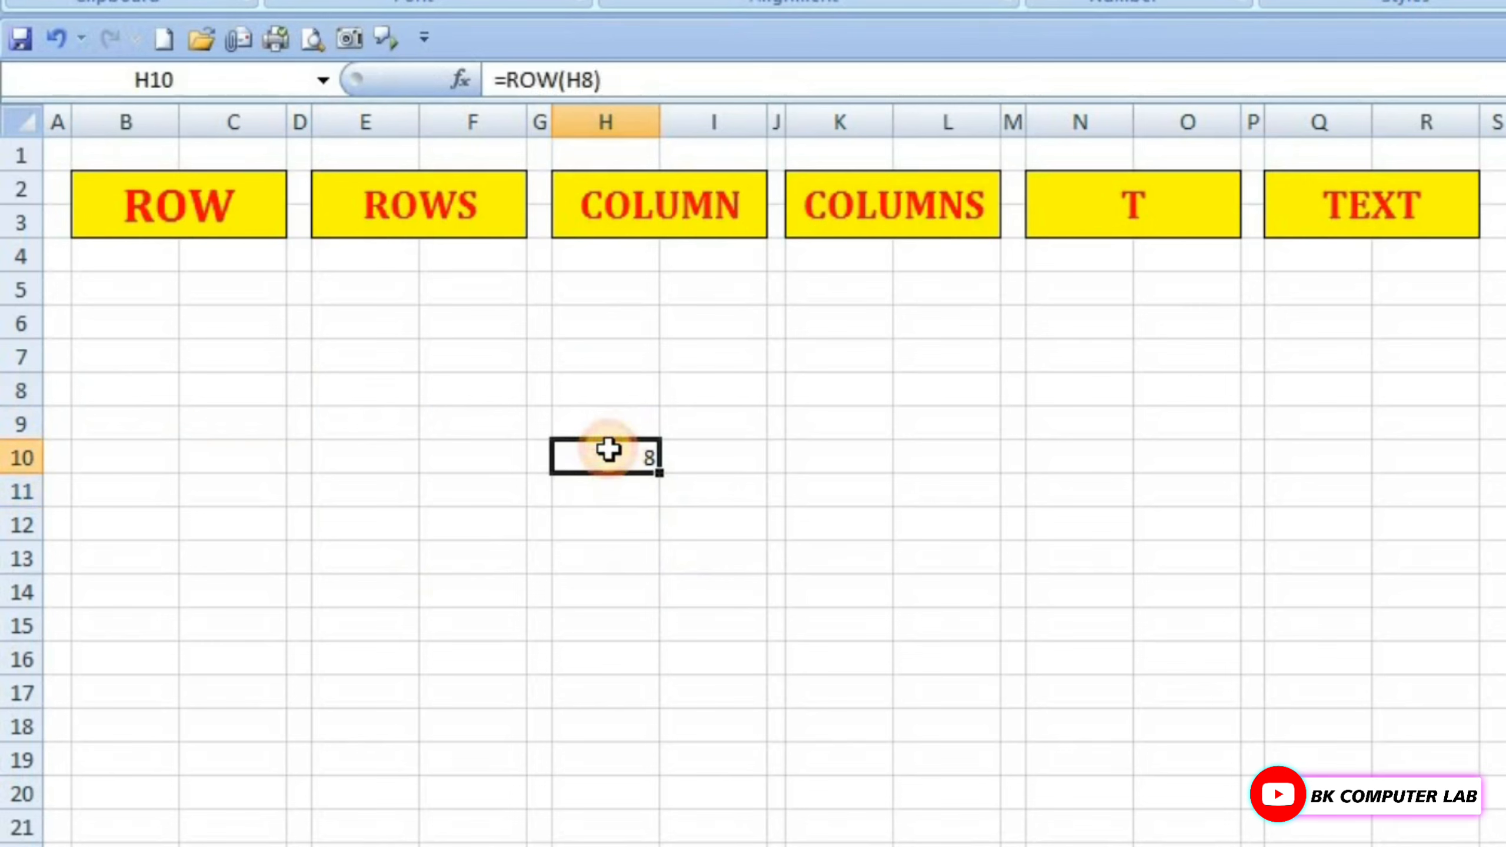
double_click(608, 449)
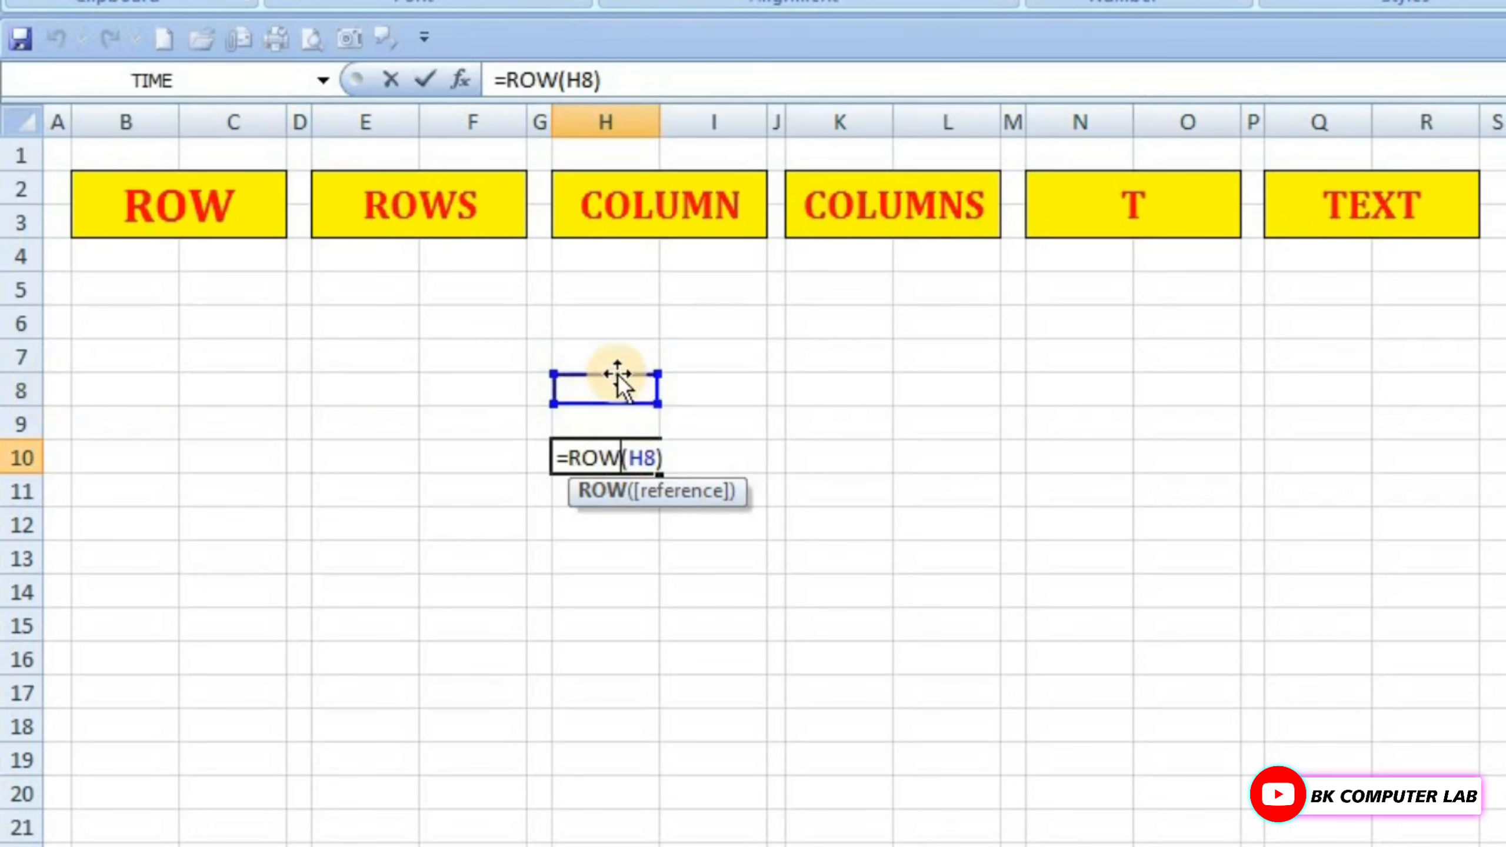
Enter =ROW(K9:K16) in cell H13 and review the formula's referenced range without changing it.
left_click(616, 558)
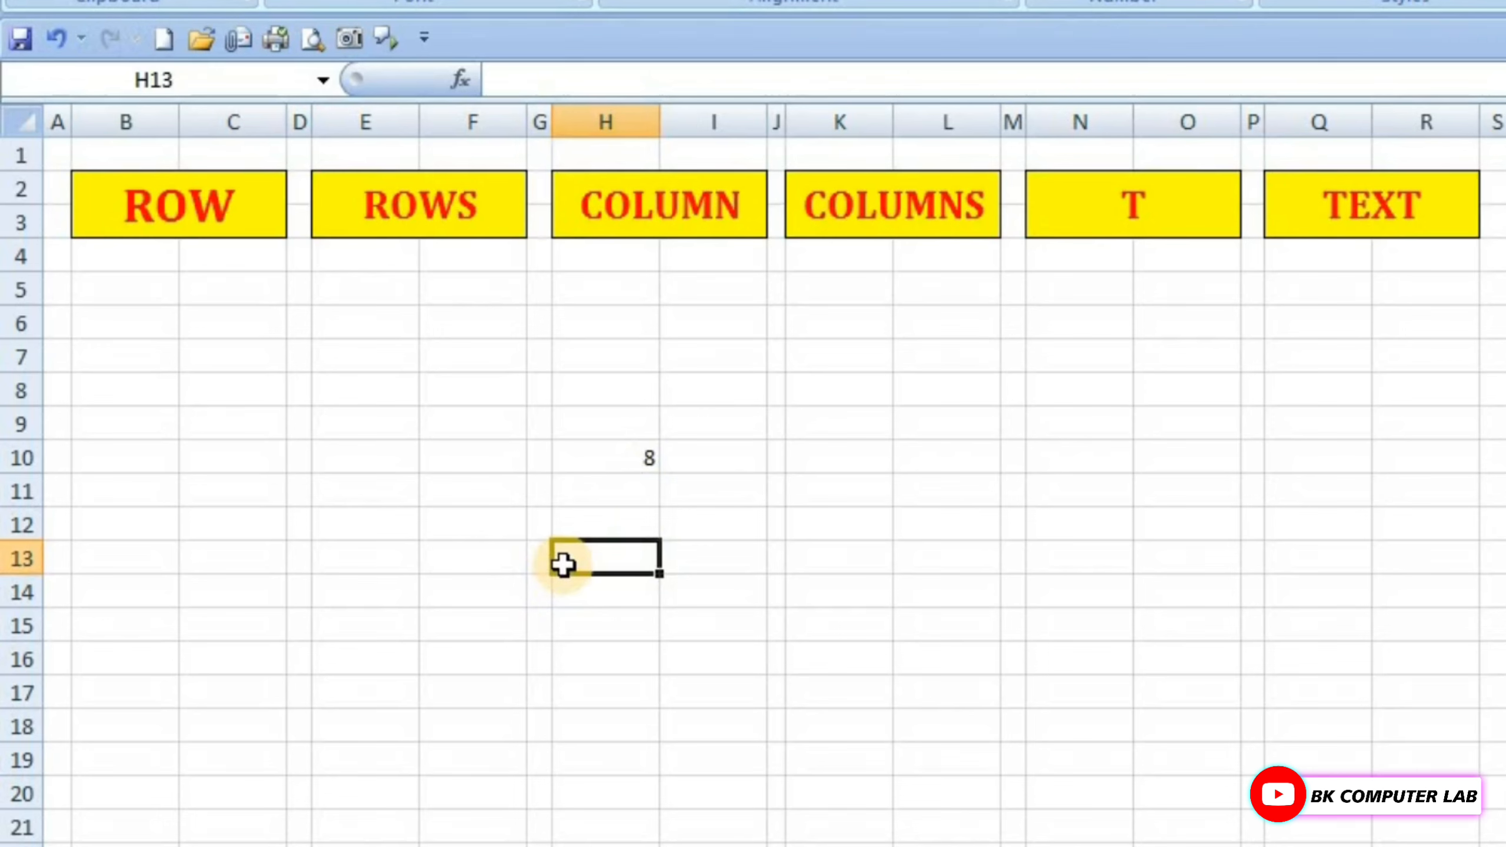
type("=row")
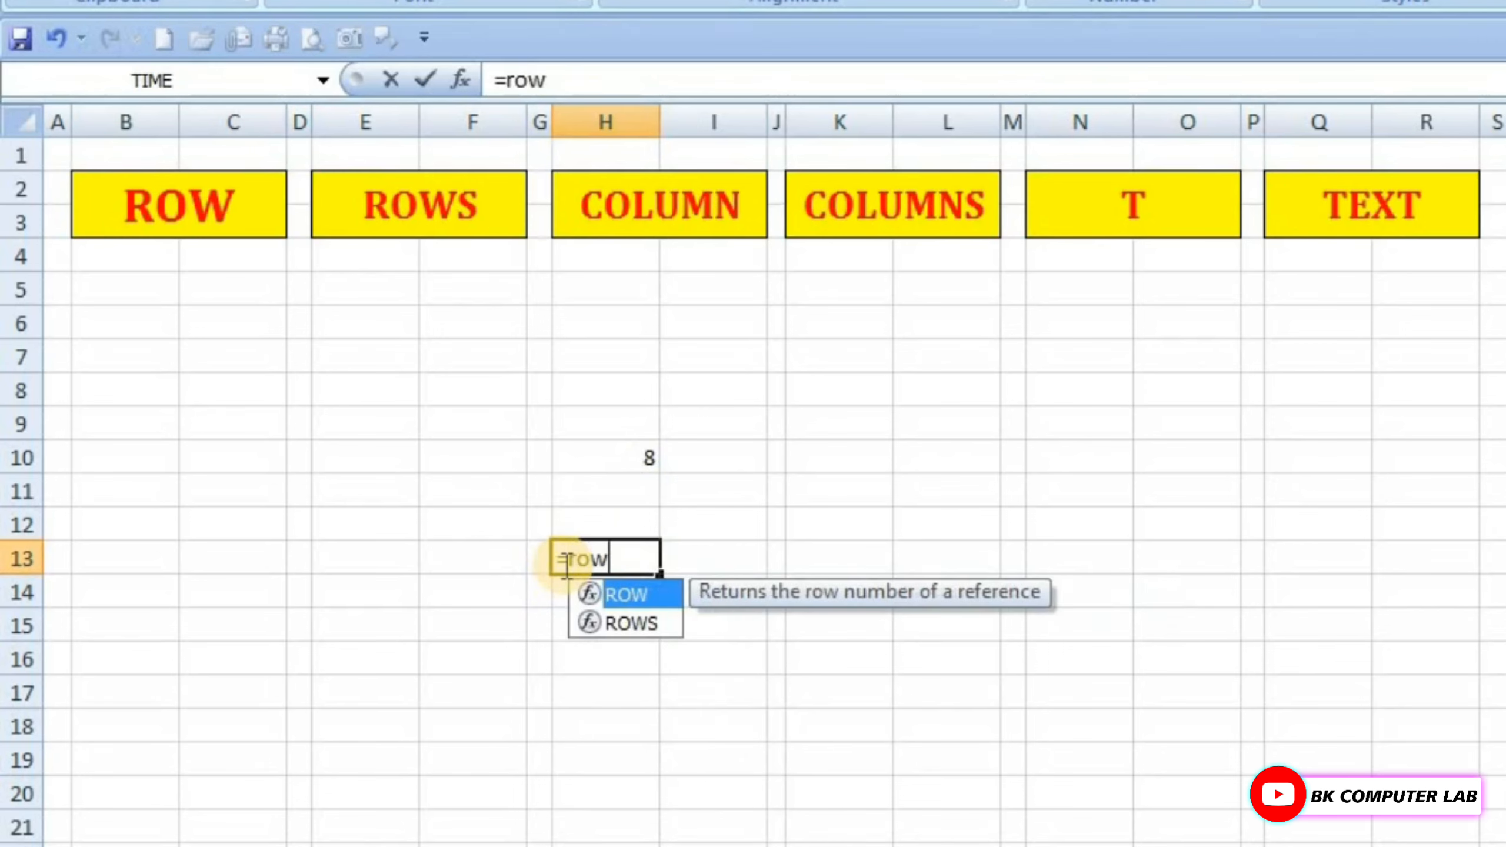
type("(")
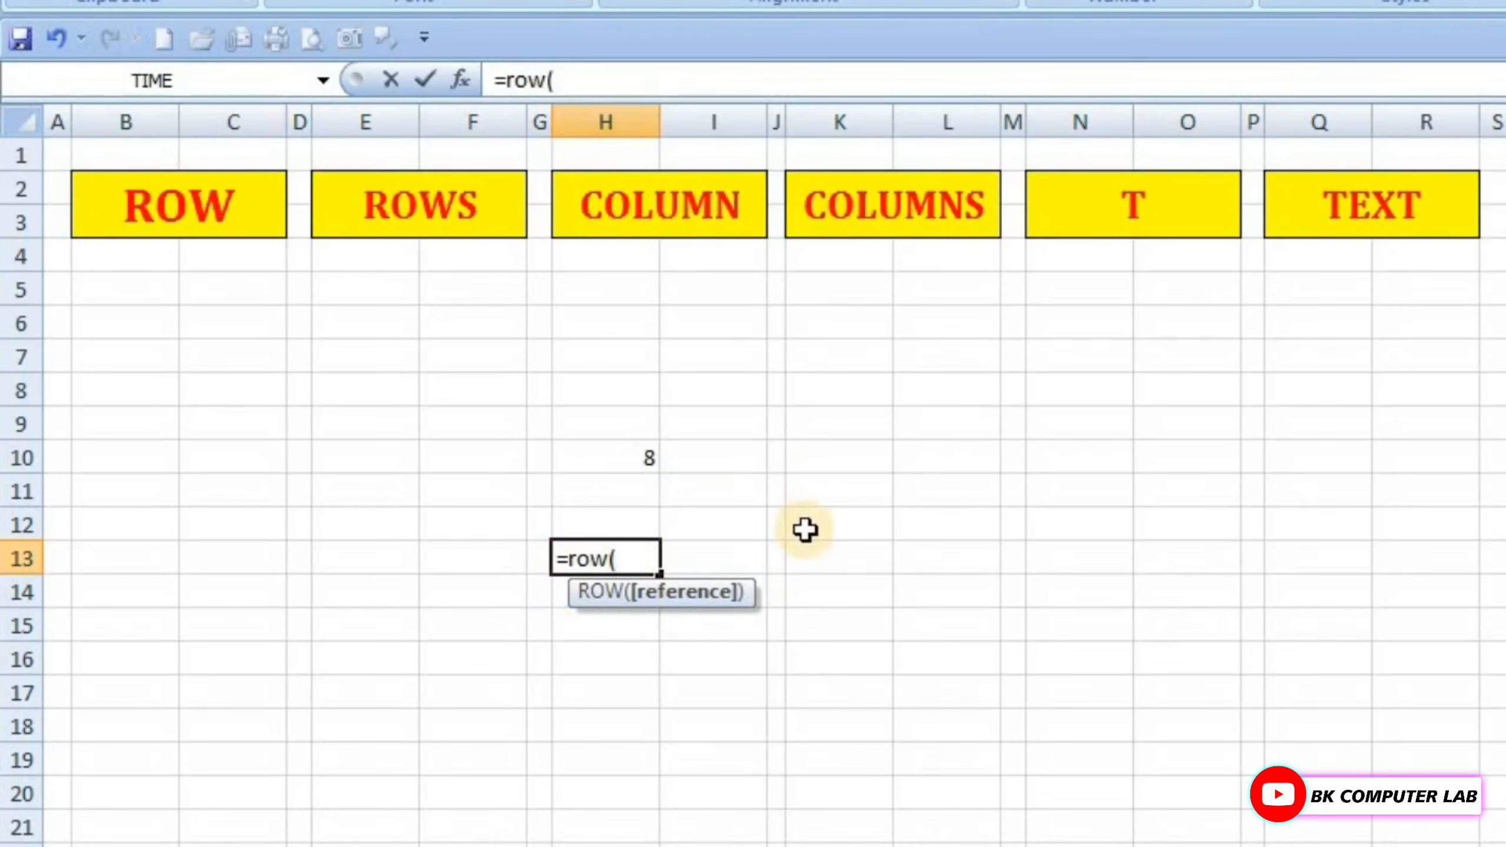
left_click_drag(839, 423, 842, 658)
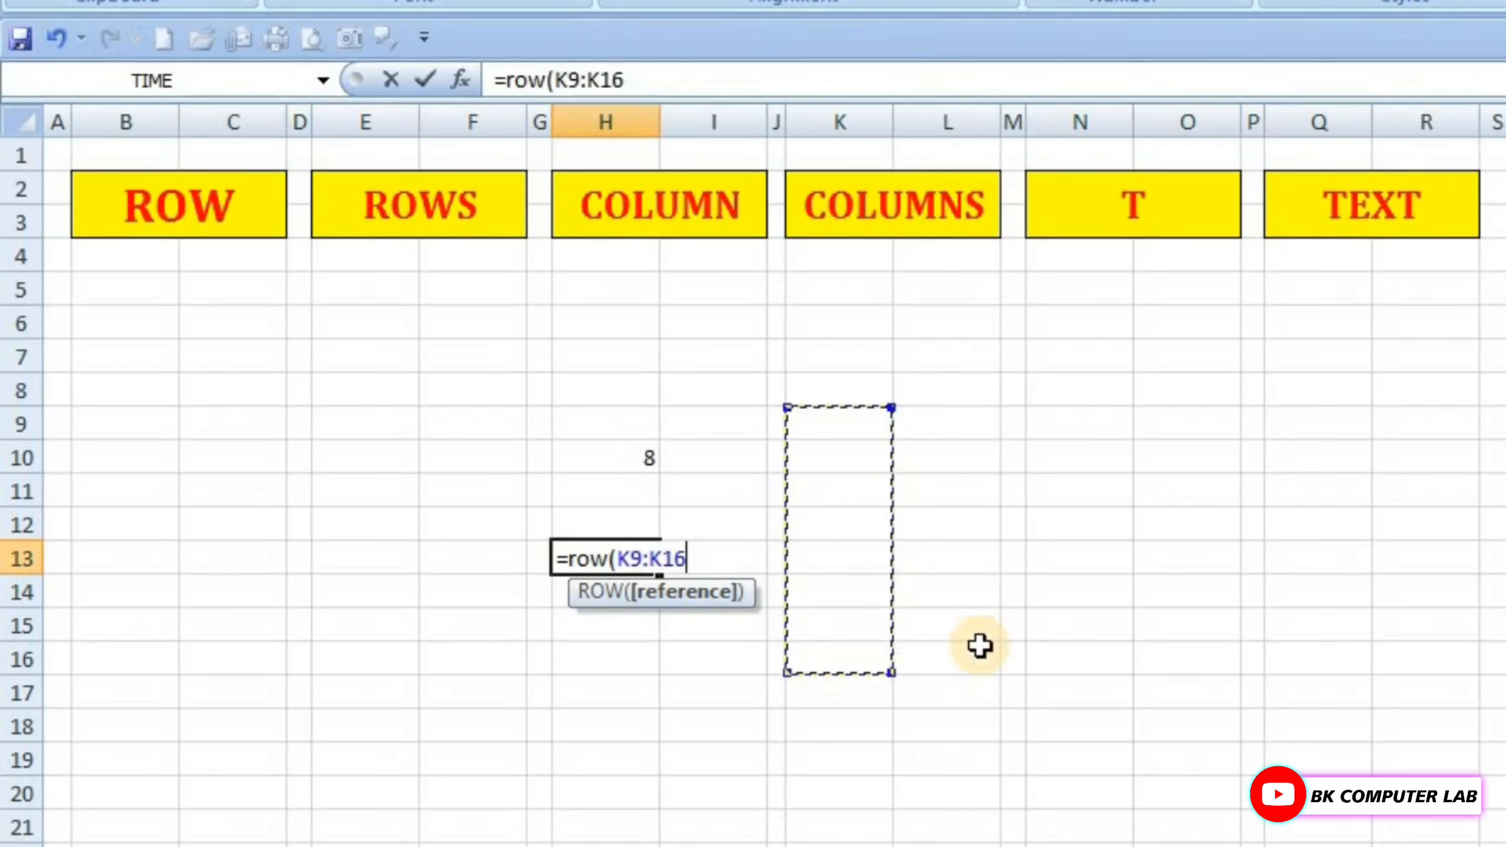
type(")")
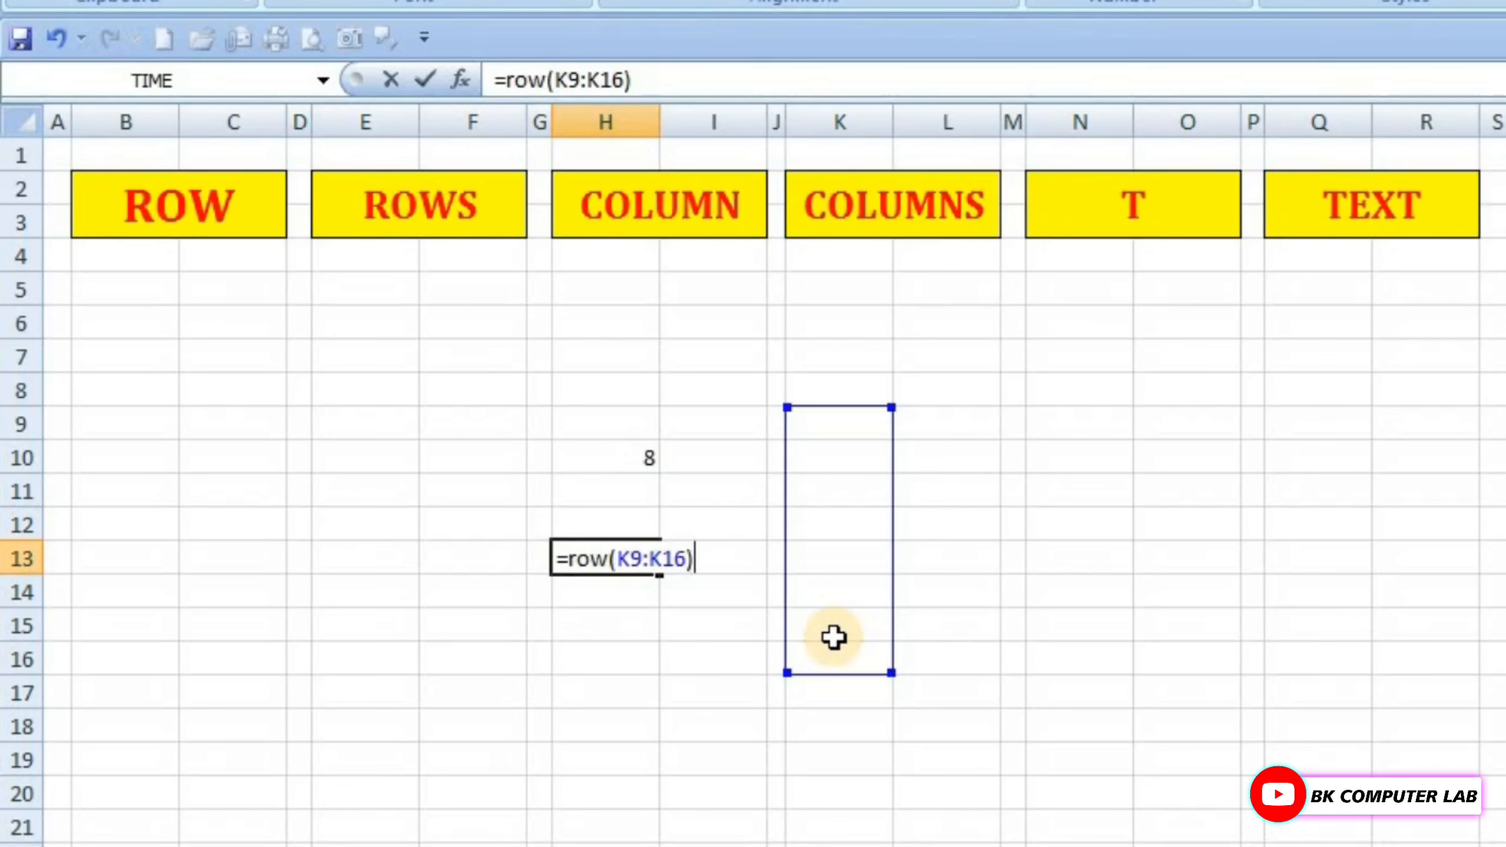
key("Return")
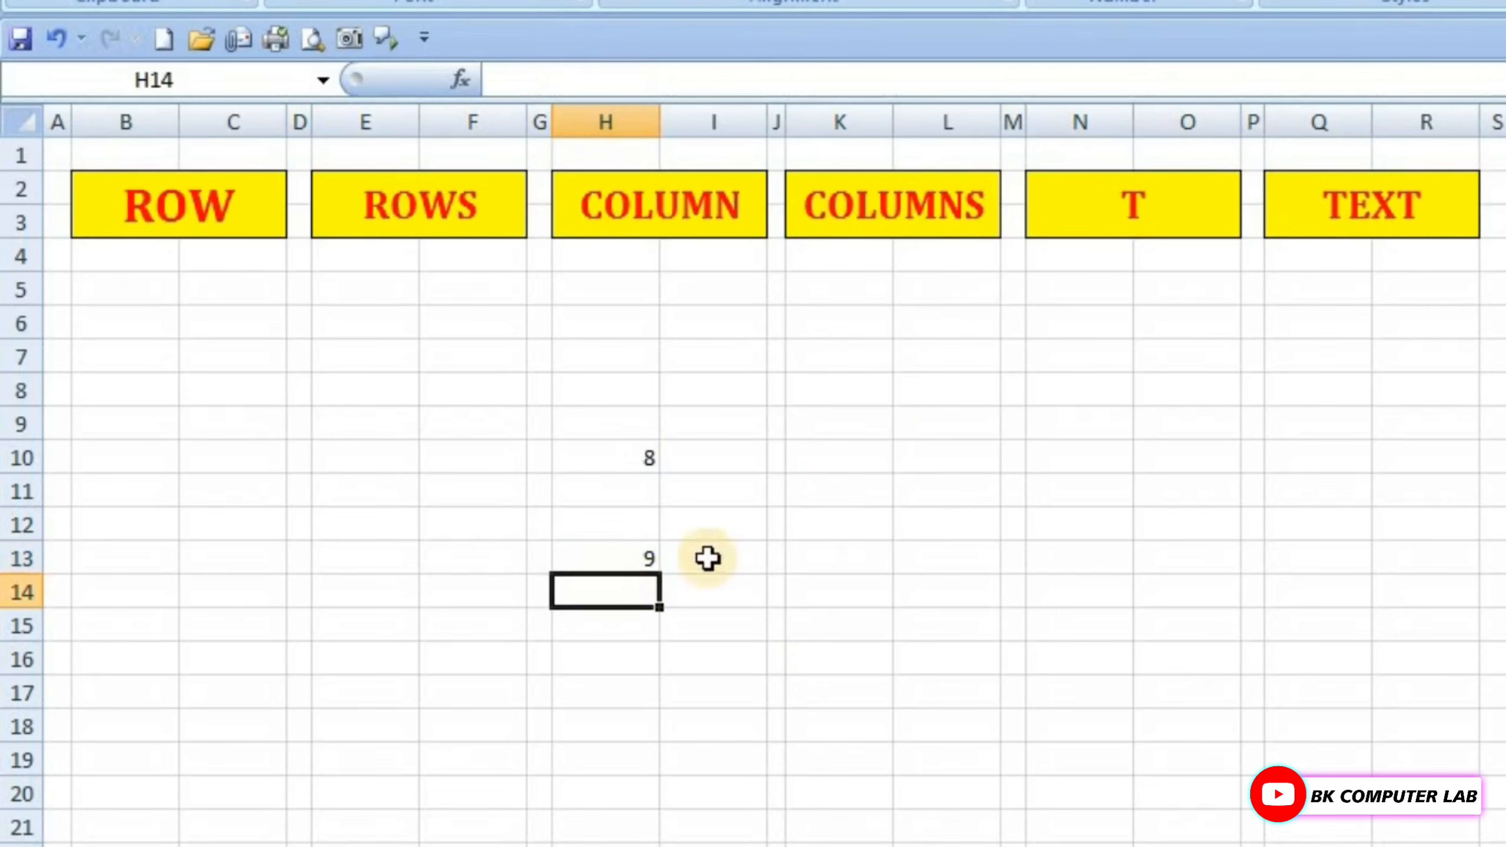
left_click(635, 560)
double_click(637, 561)
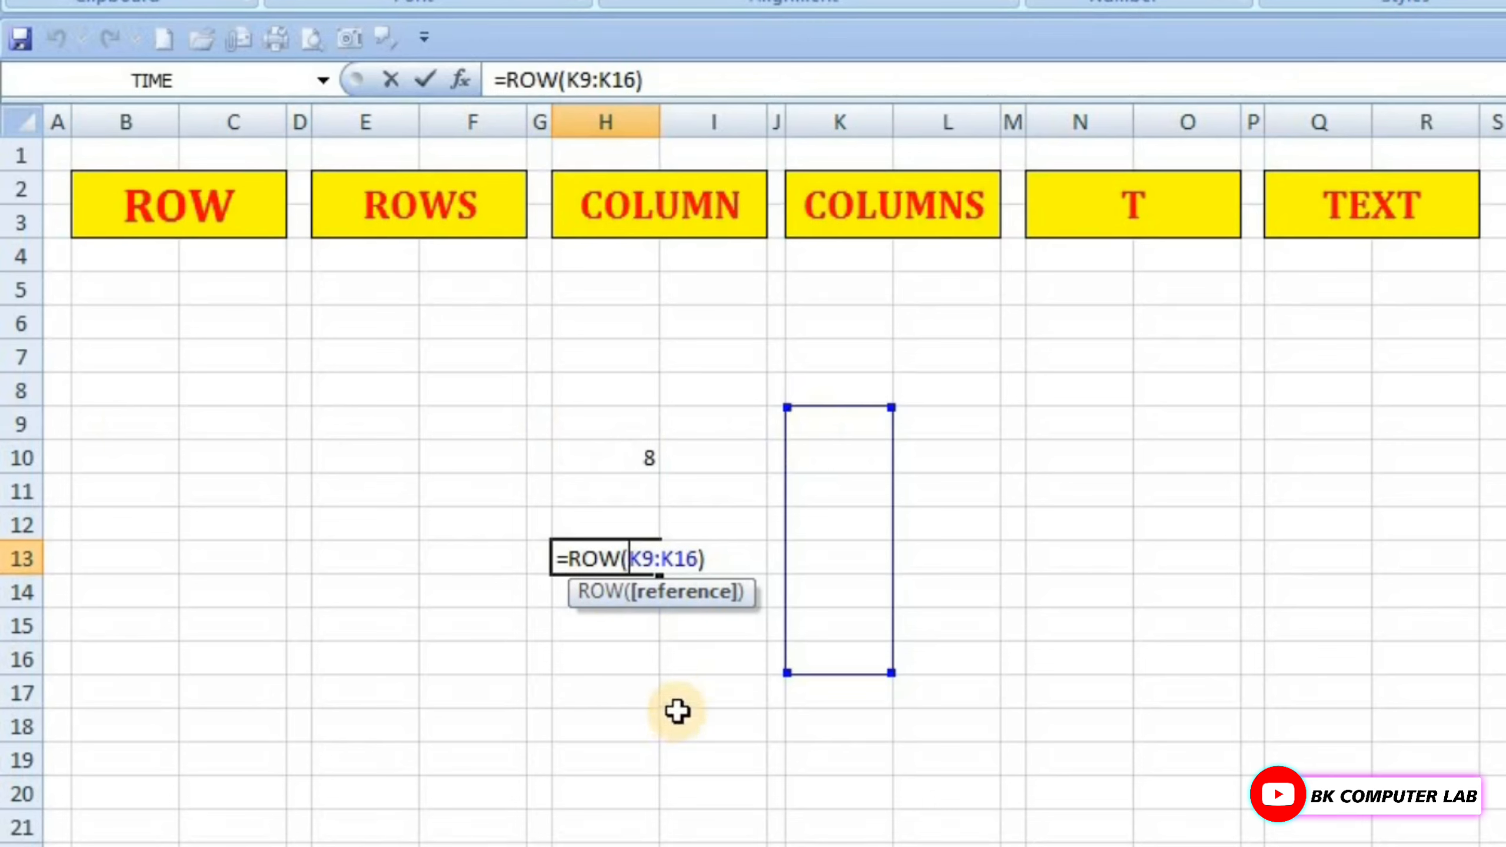
key("Return")
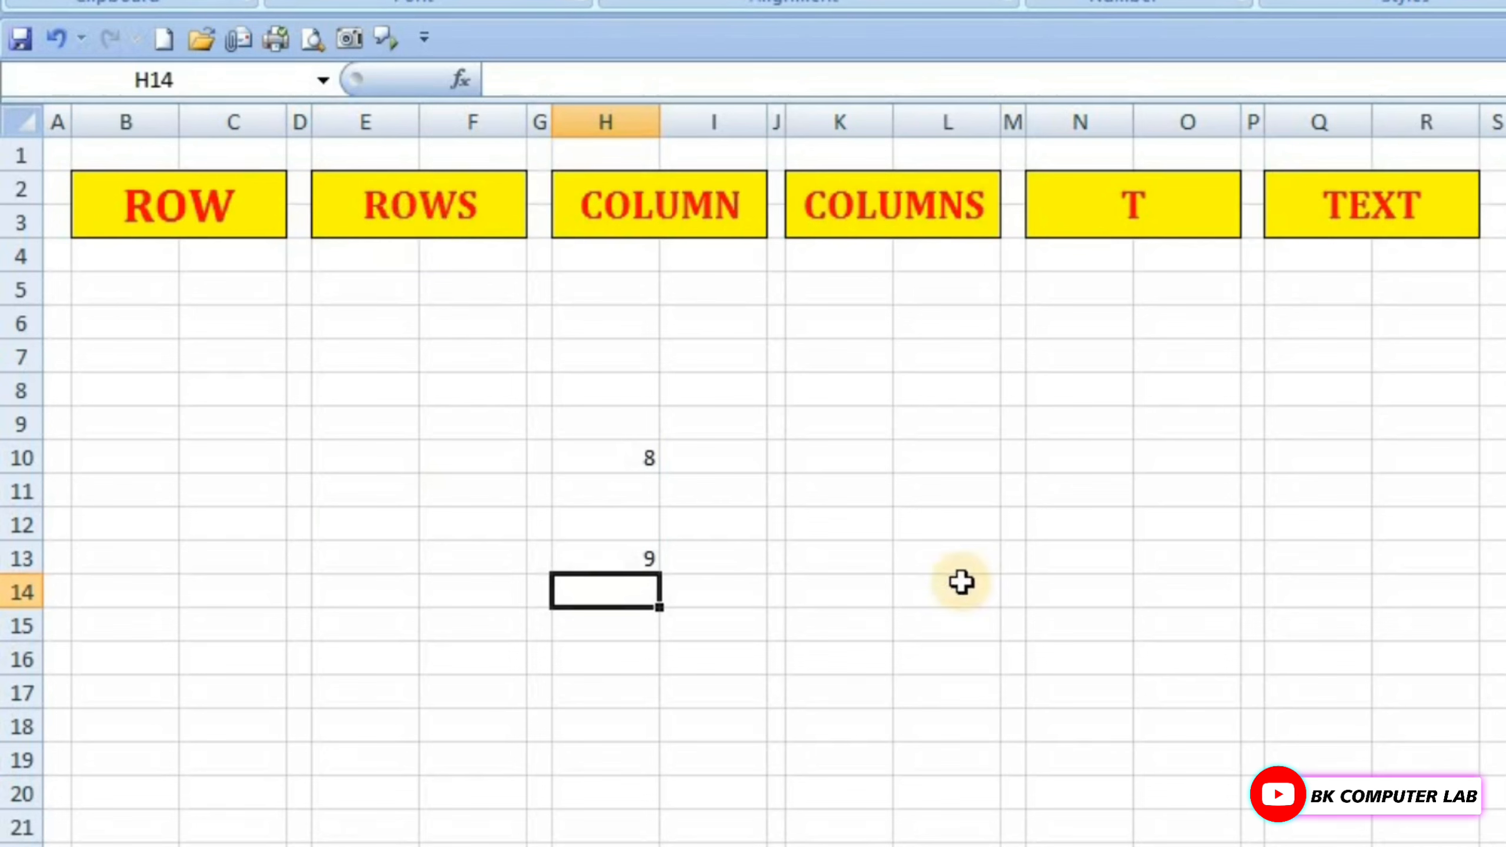
Enter =ROWS(N9) in cell K11 and review the formula's single-cell reference without changing it.
left_click(870, 502)
type("=")
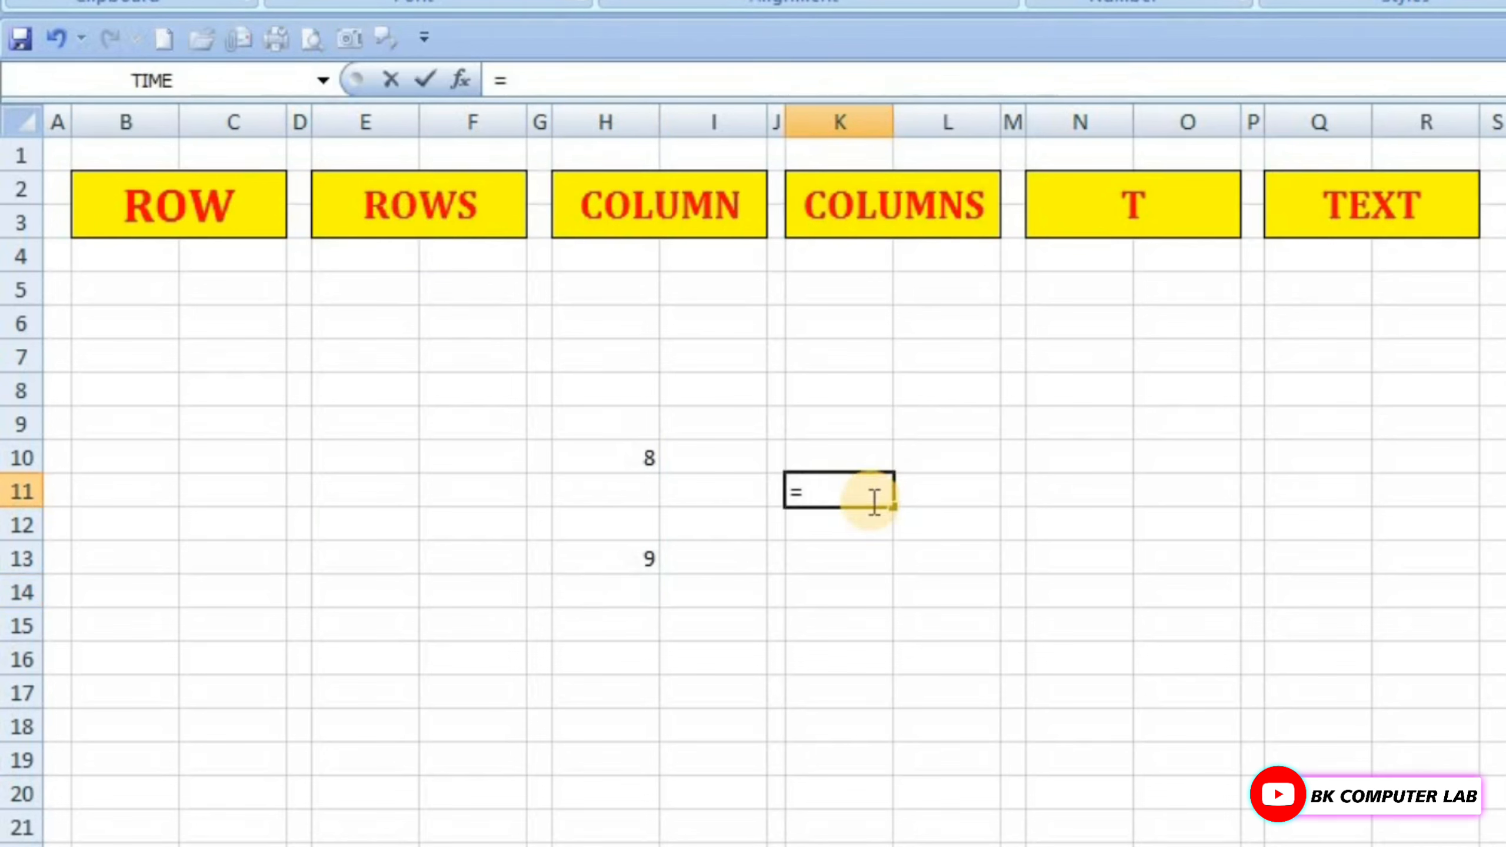
type("rows")
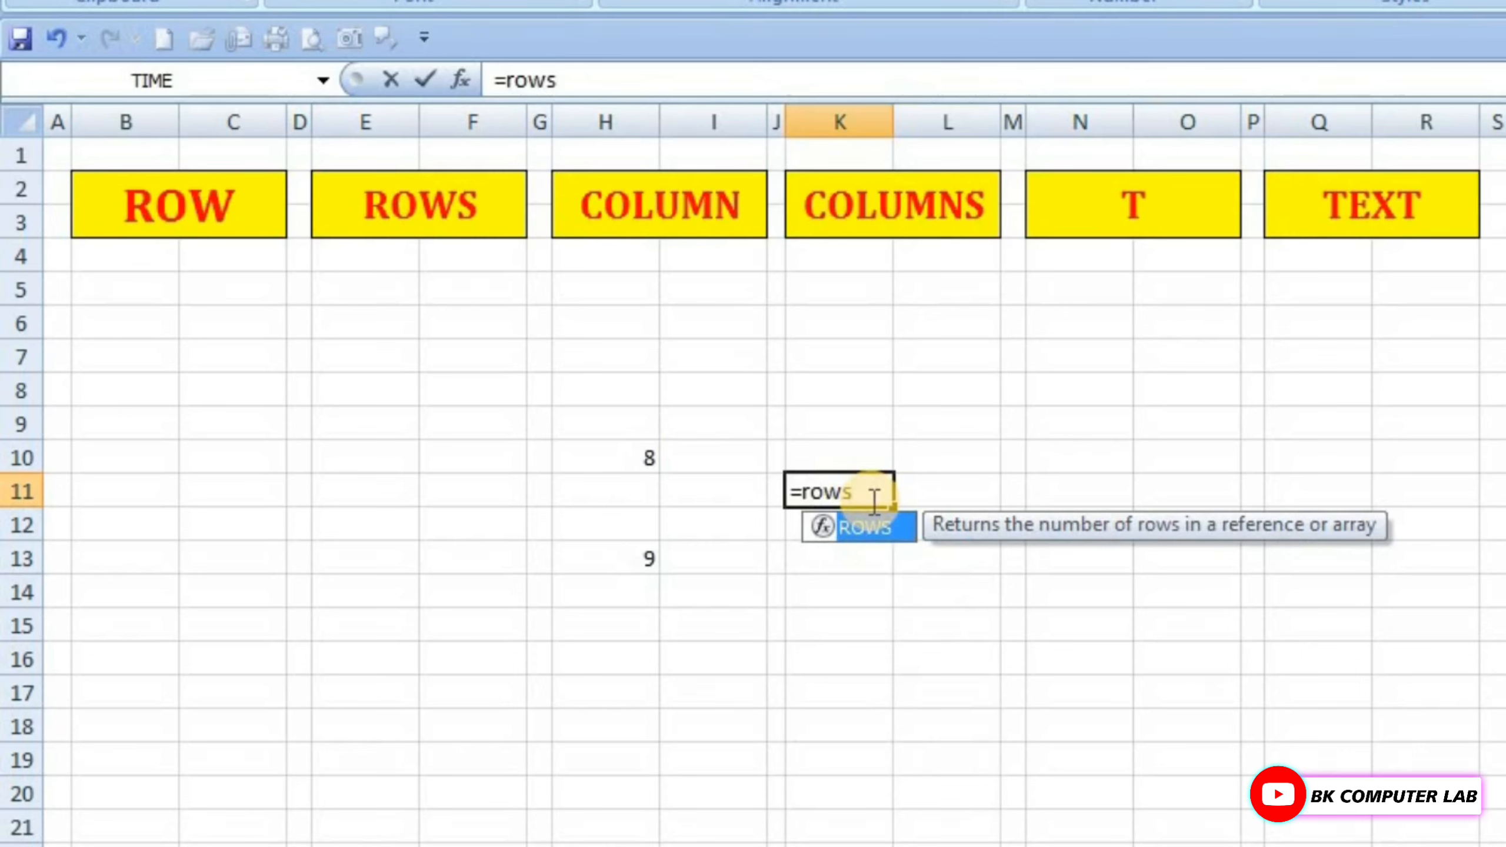
type("(")
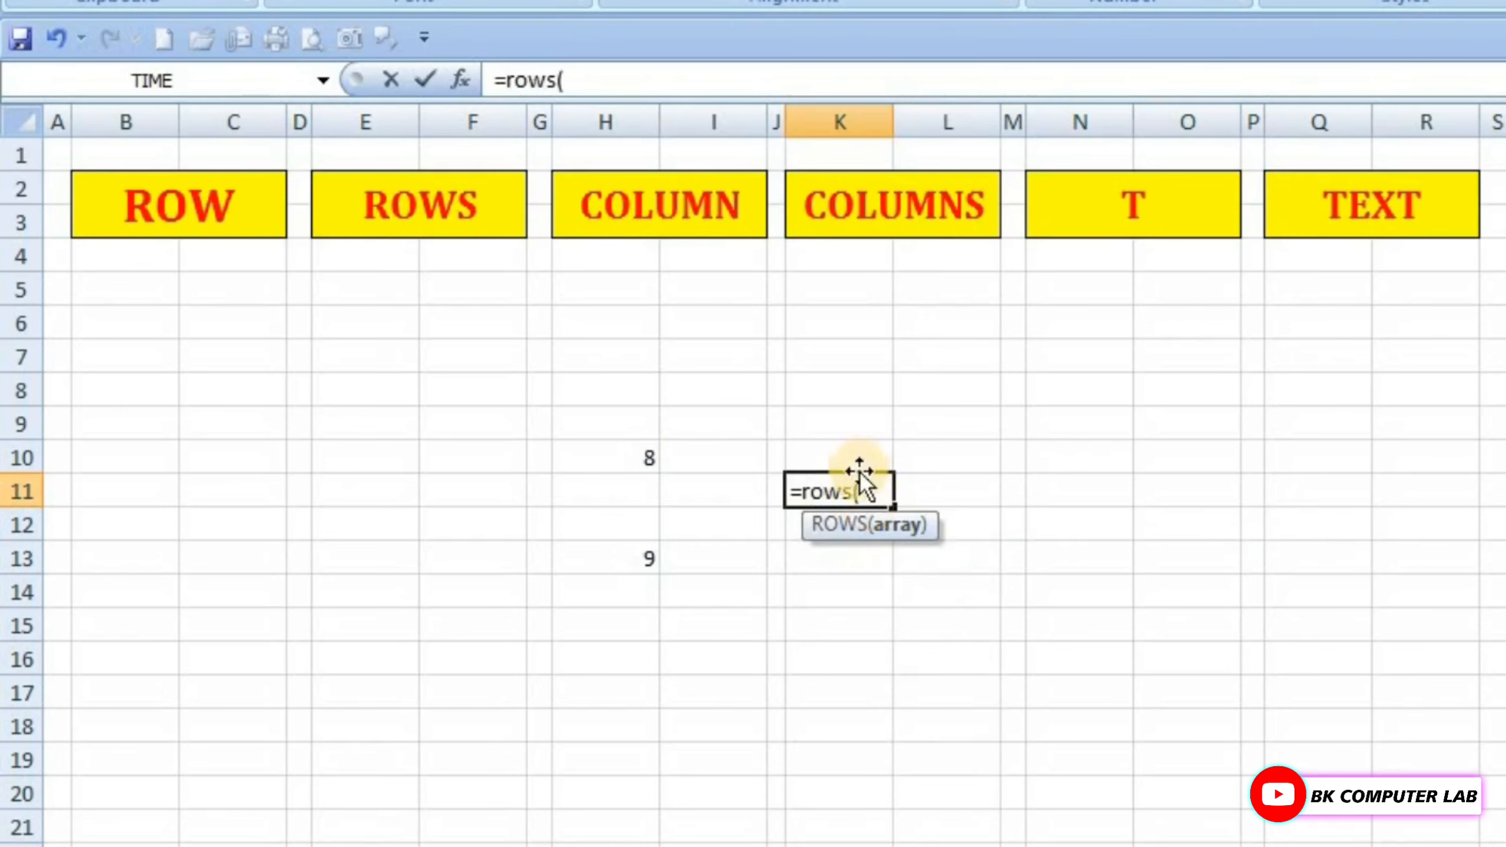
left_click(1093, 422)
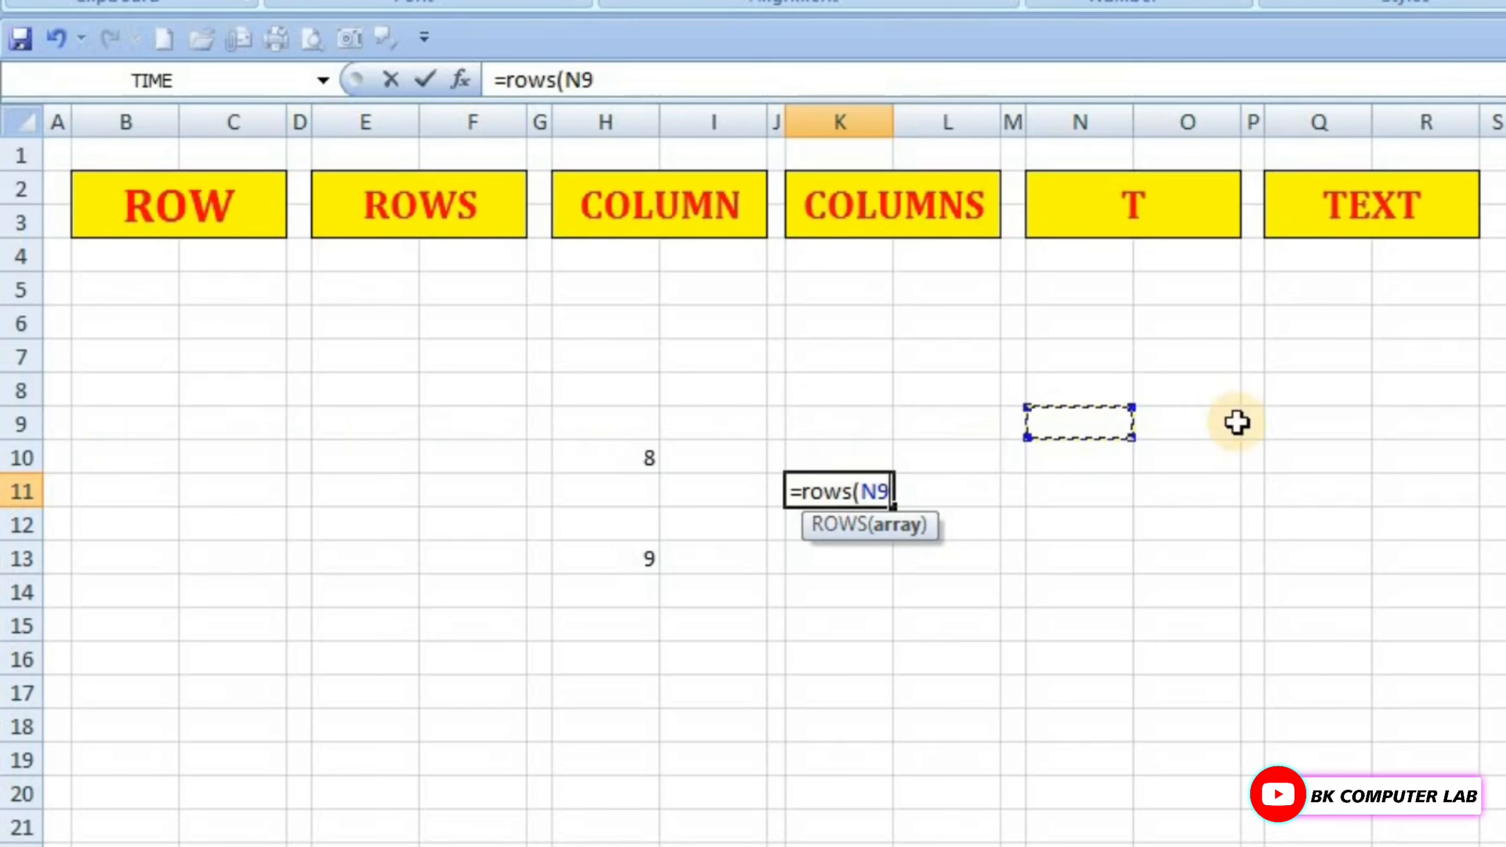
type(")")
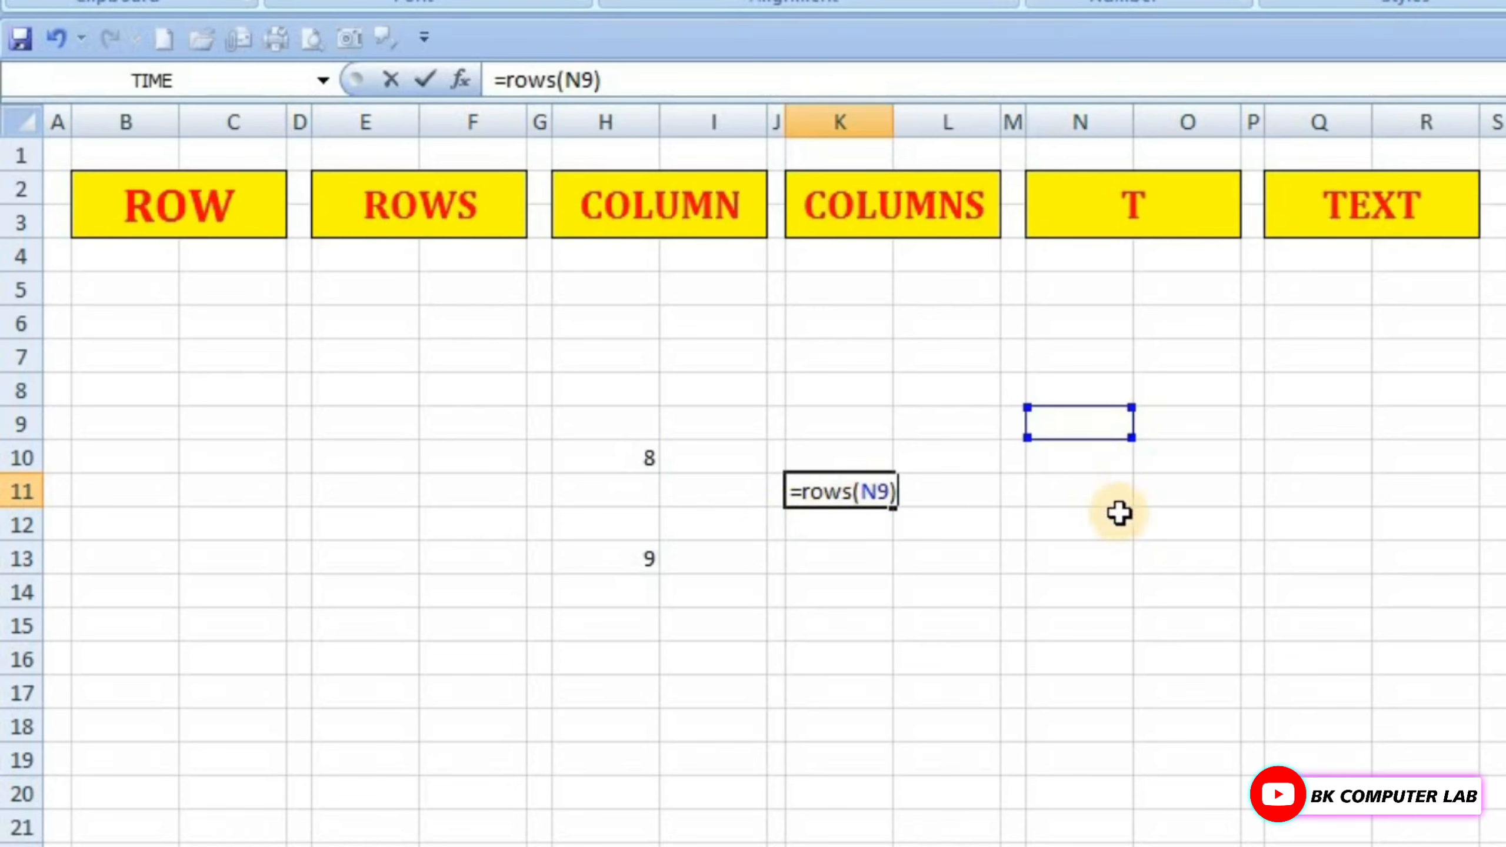
key("Return")
left_click(857, 491)
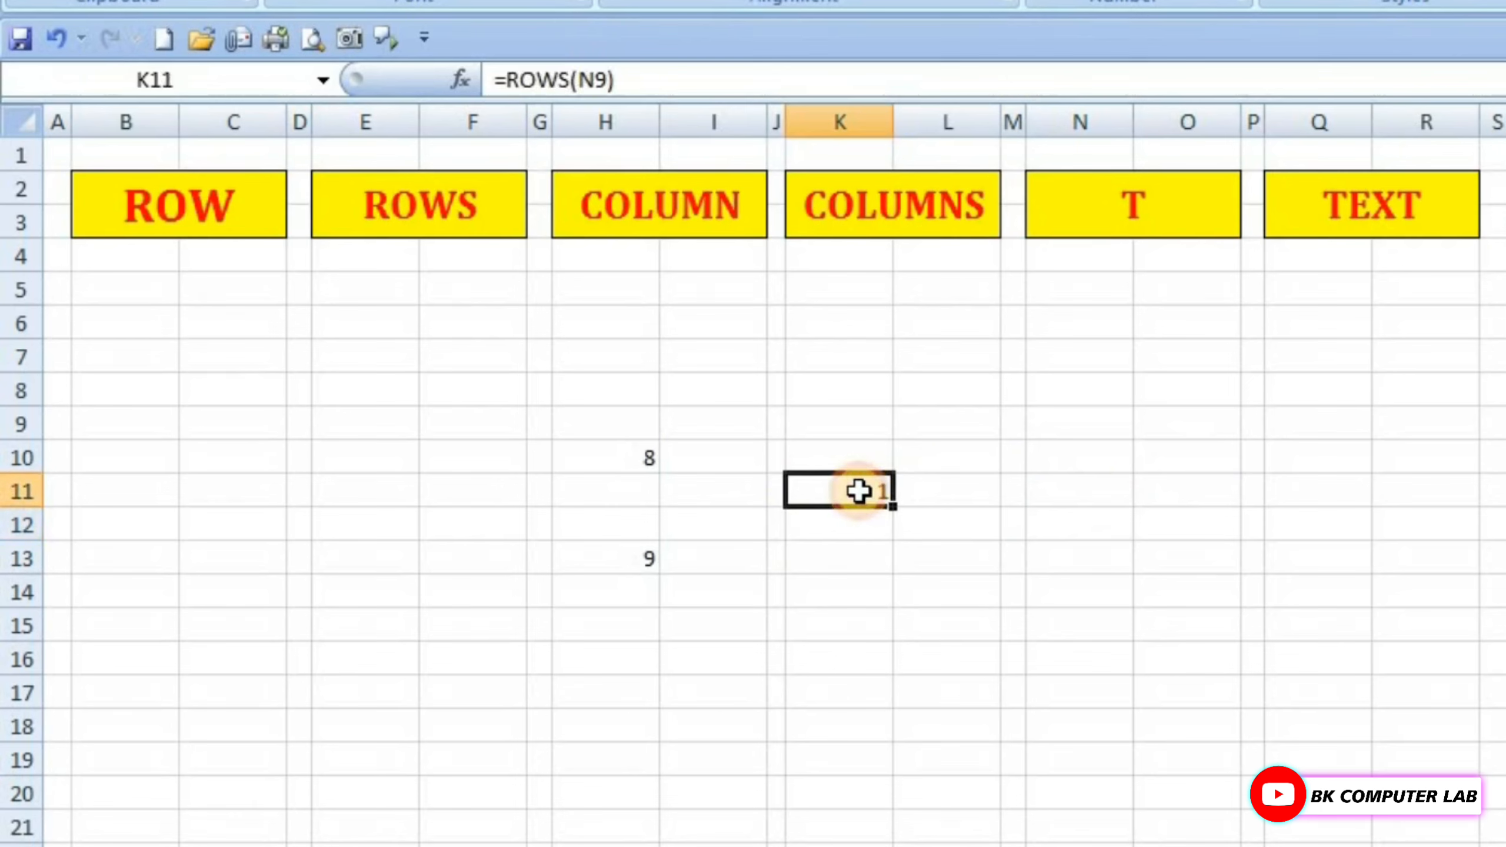
double_click(857, 491)
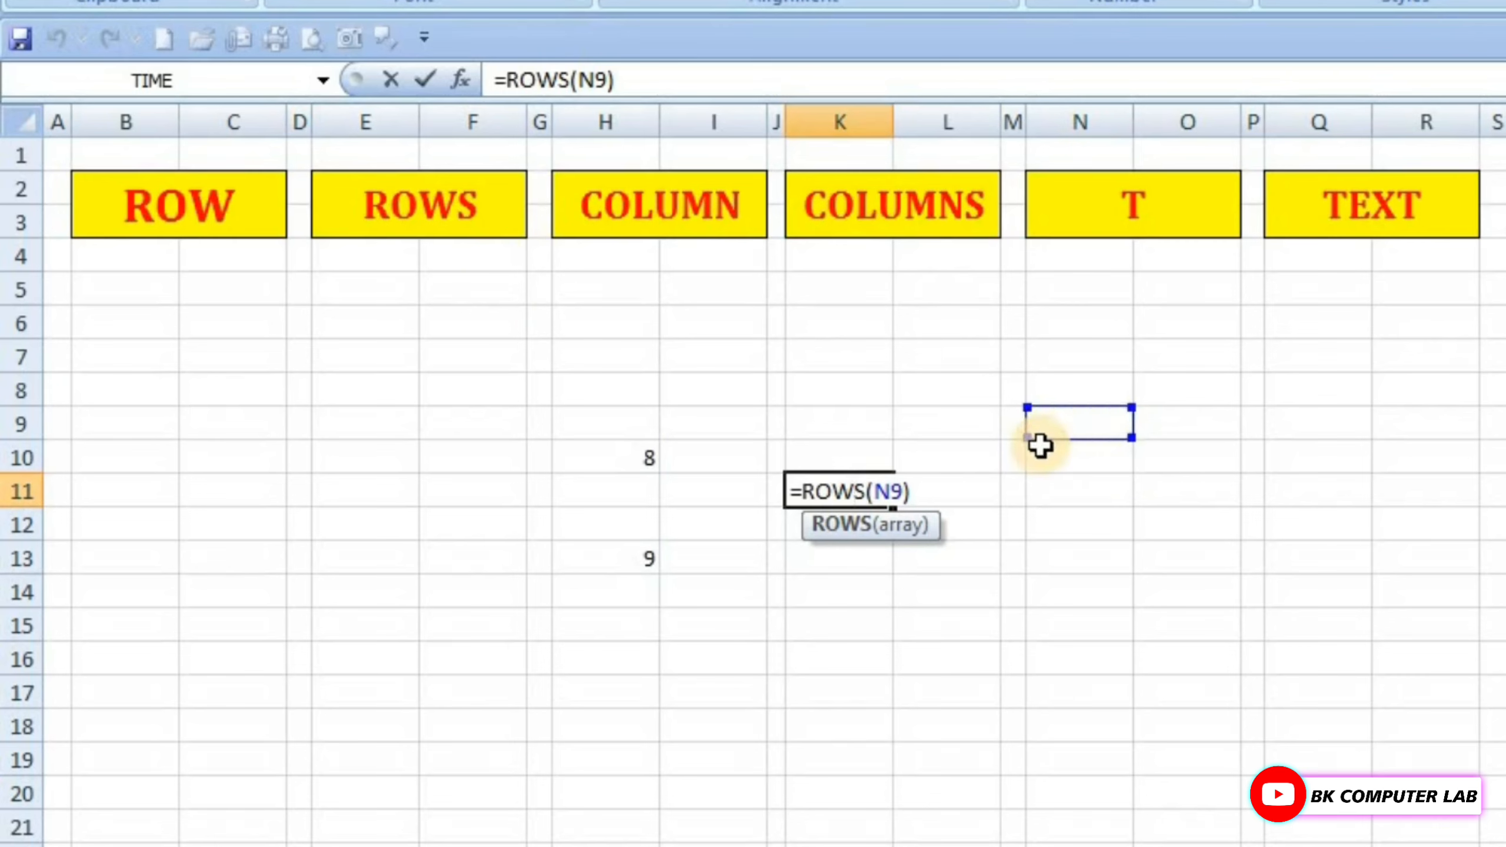
key("Return")
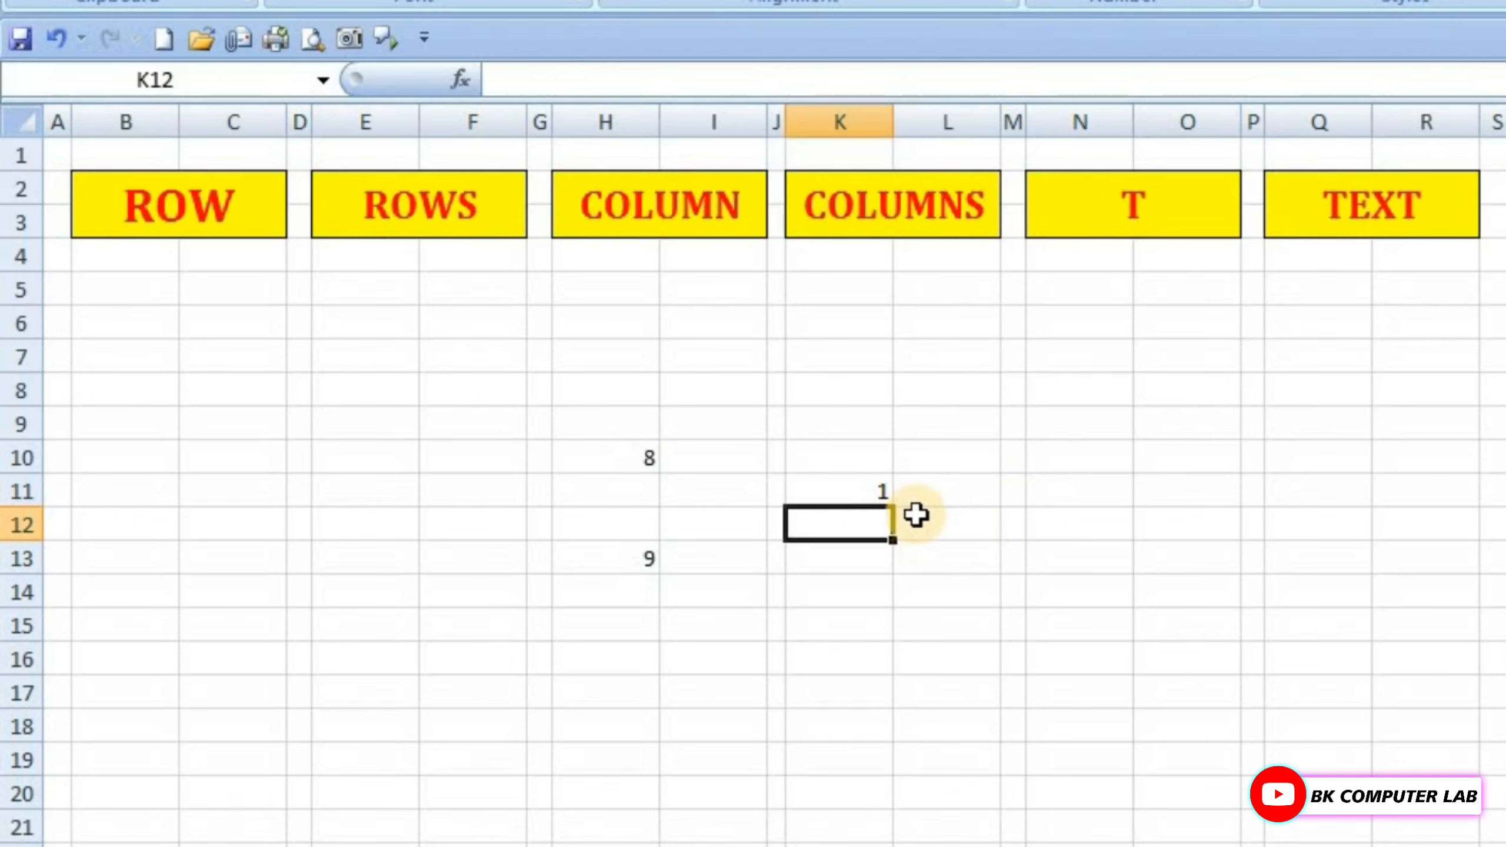
Enter =ROWS(N10:N14) in cell K12 and reopen the formula to inspect its referenced range.
type("=rows")
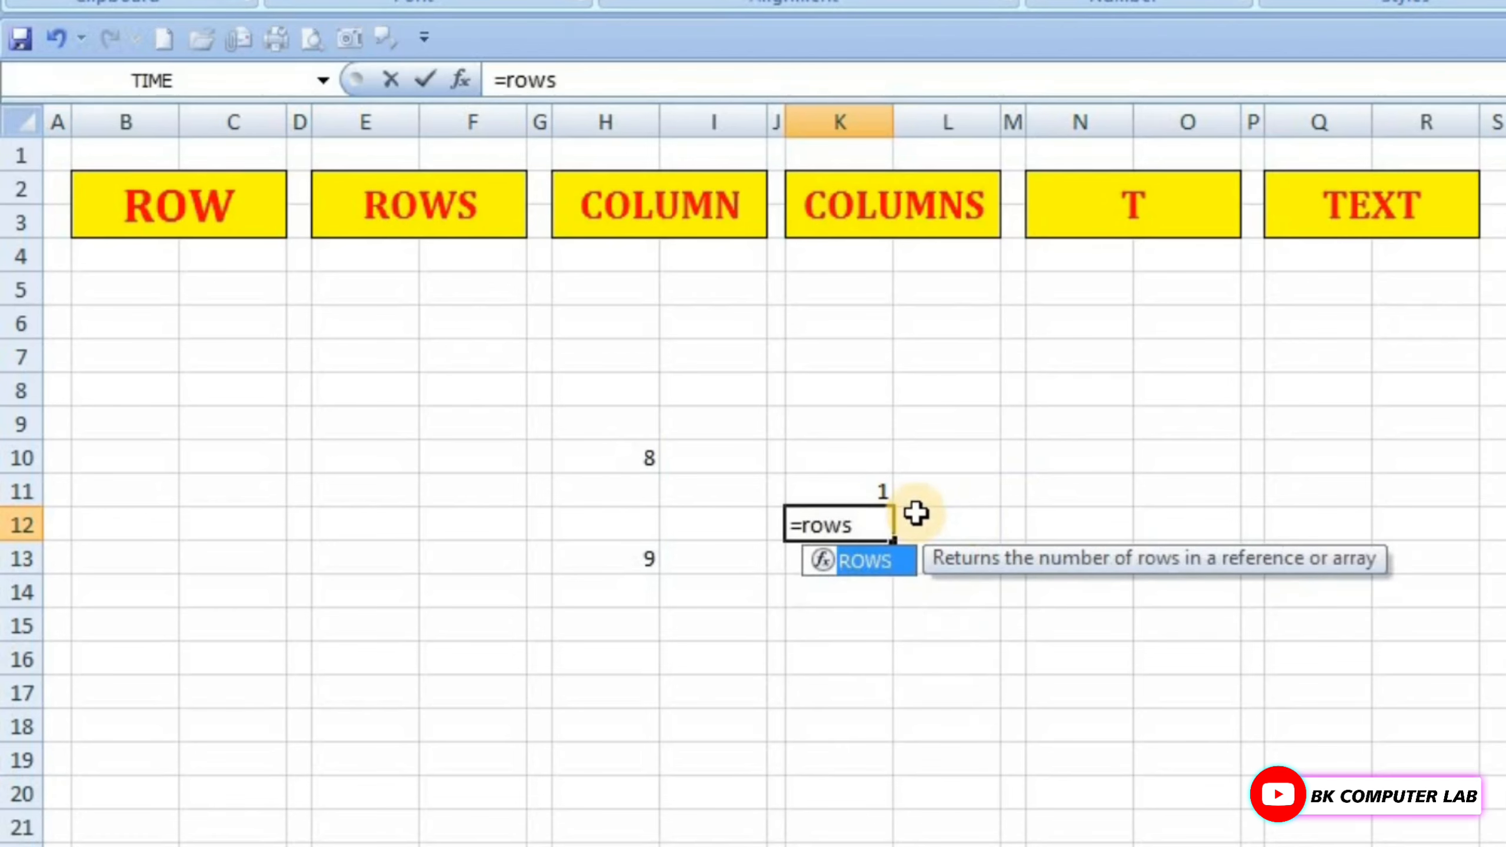
type("(")
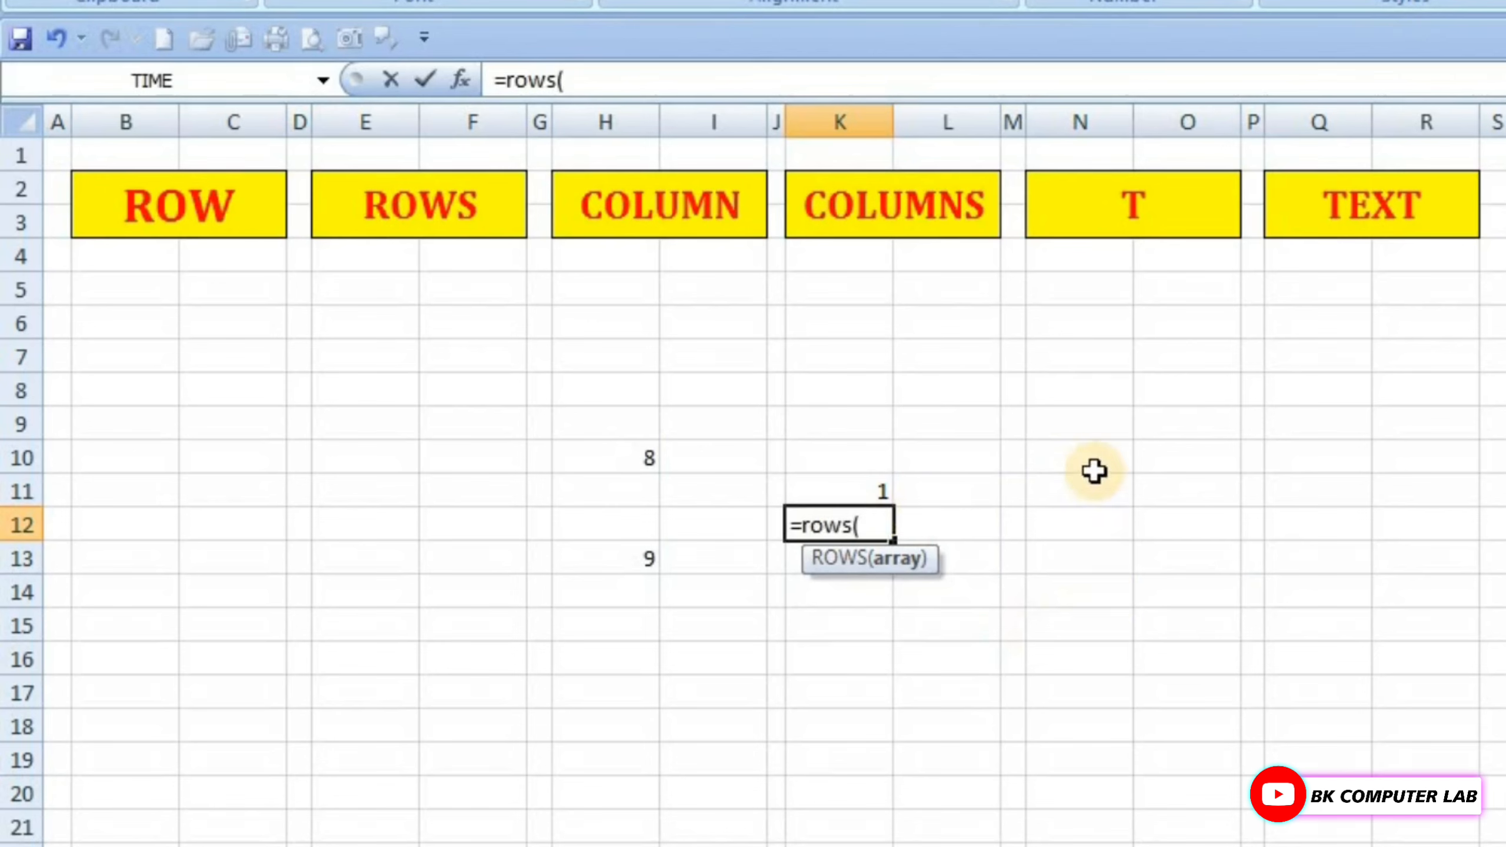
left_click_drag(1076, 464, 1071, 576)
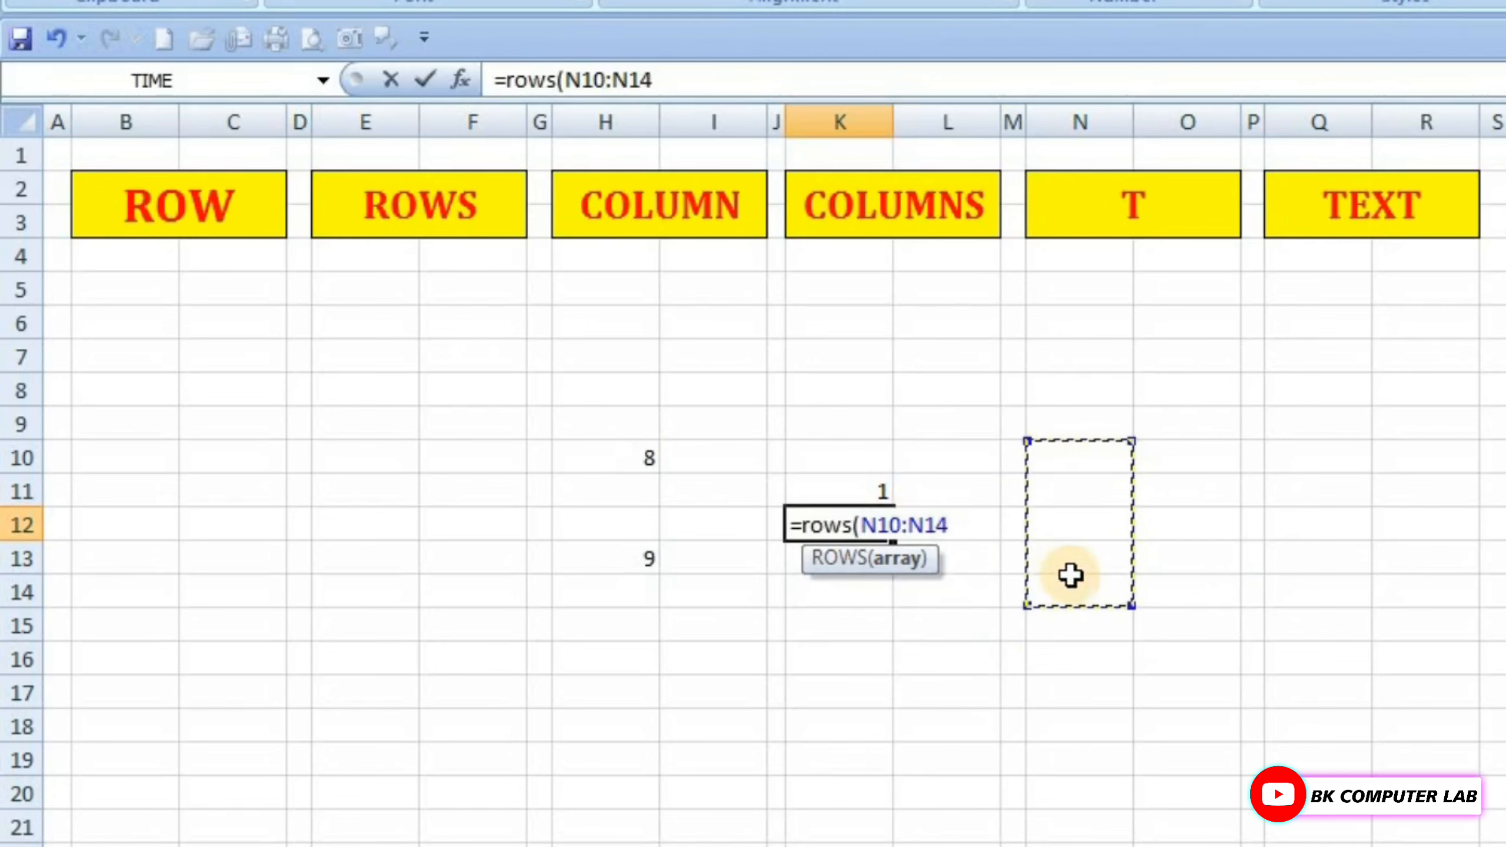
type(")")
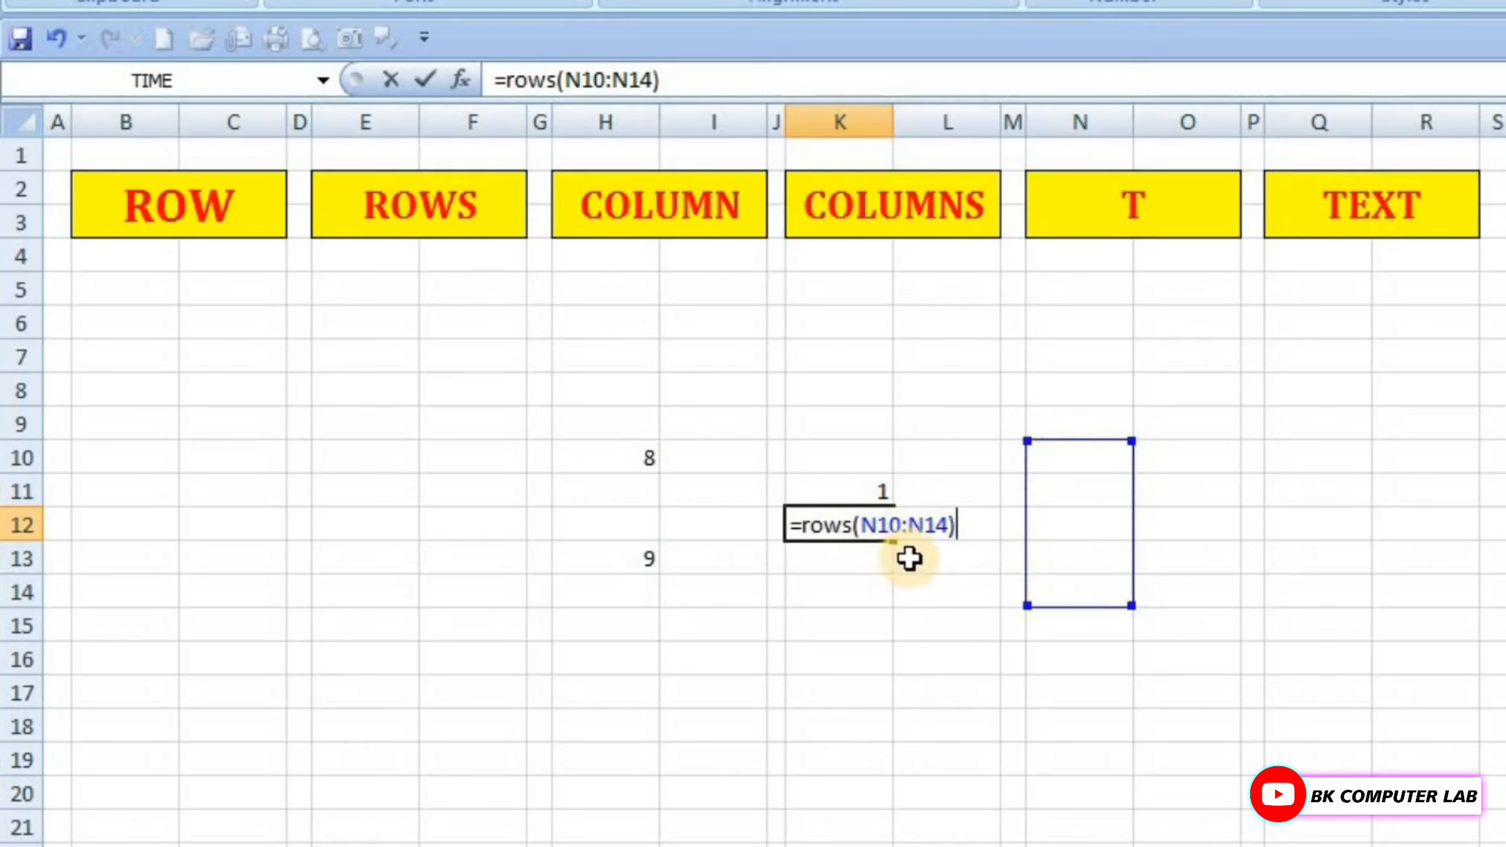
key("Return")
double_click(868, 525)
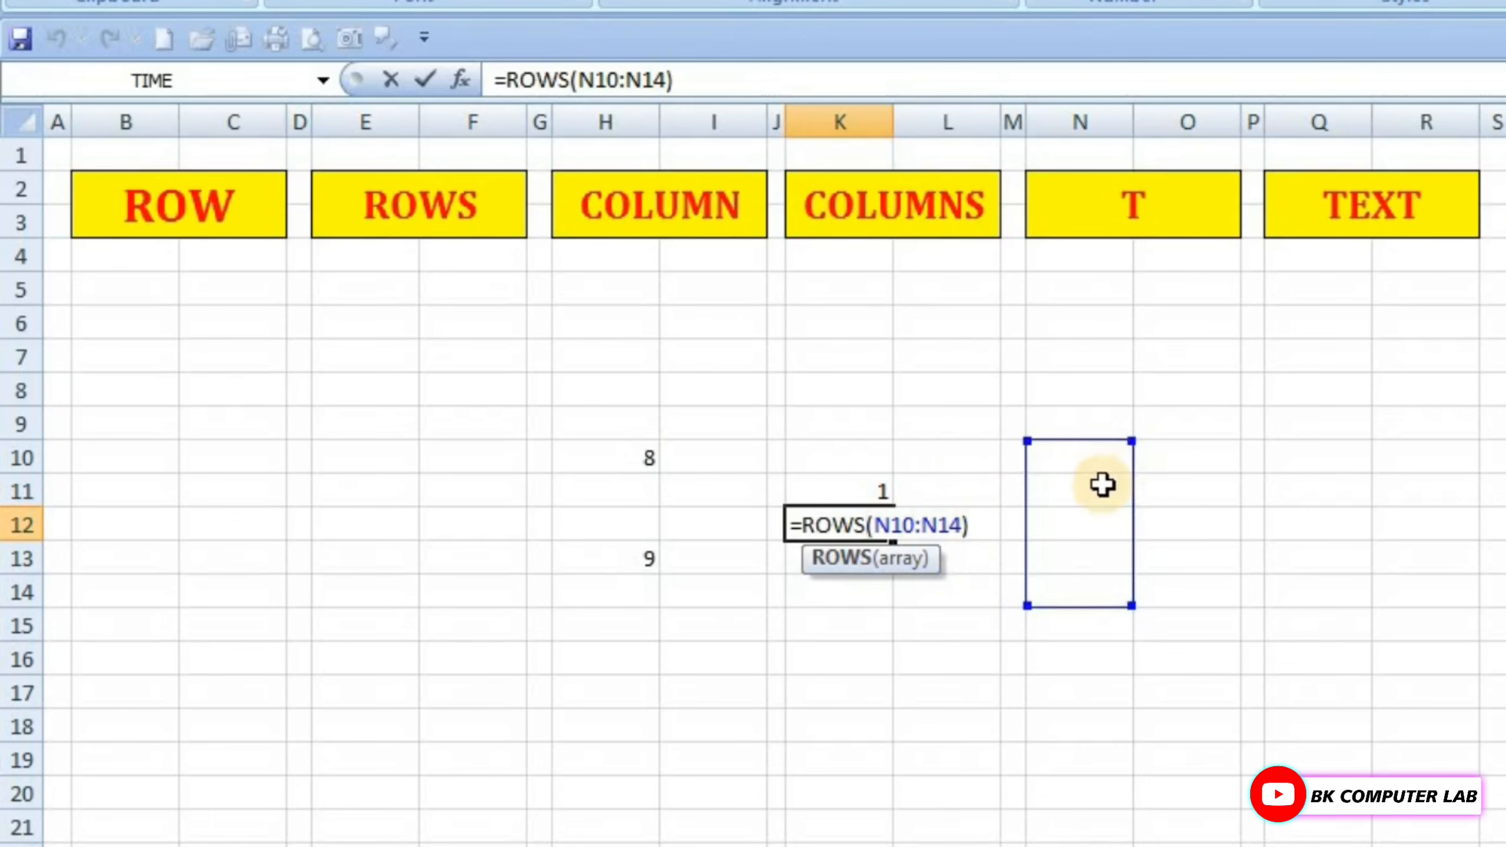
Close the formula in K12 unchanged and enter =COLUMN(K8) in cell L14.
key("Return")
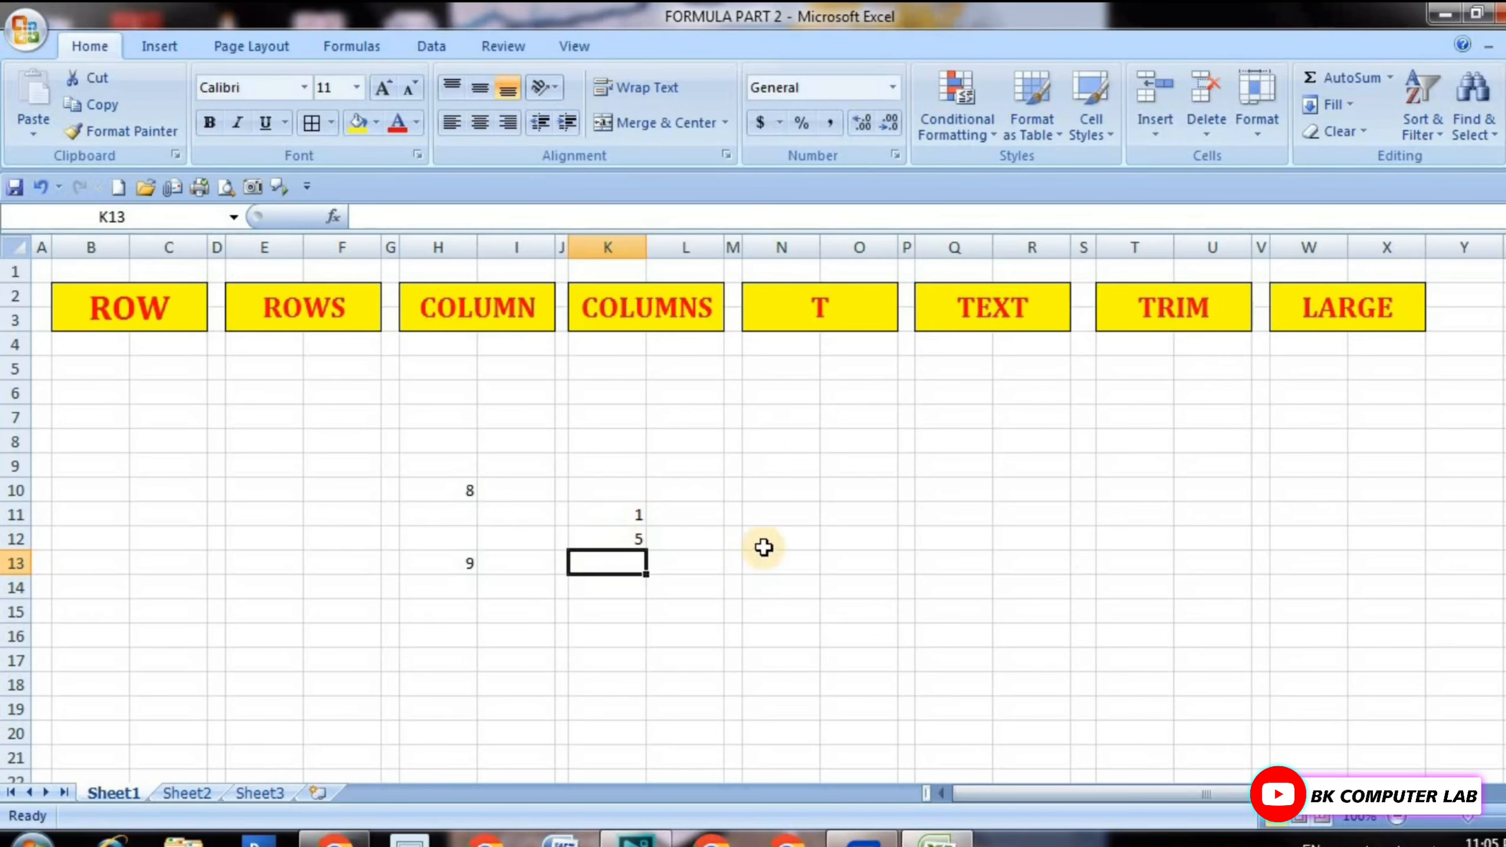
left_click(1067, 528)
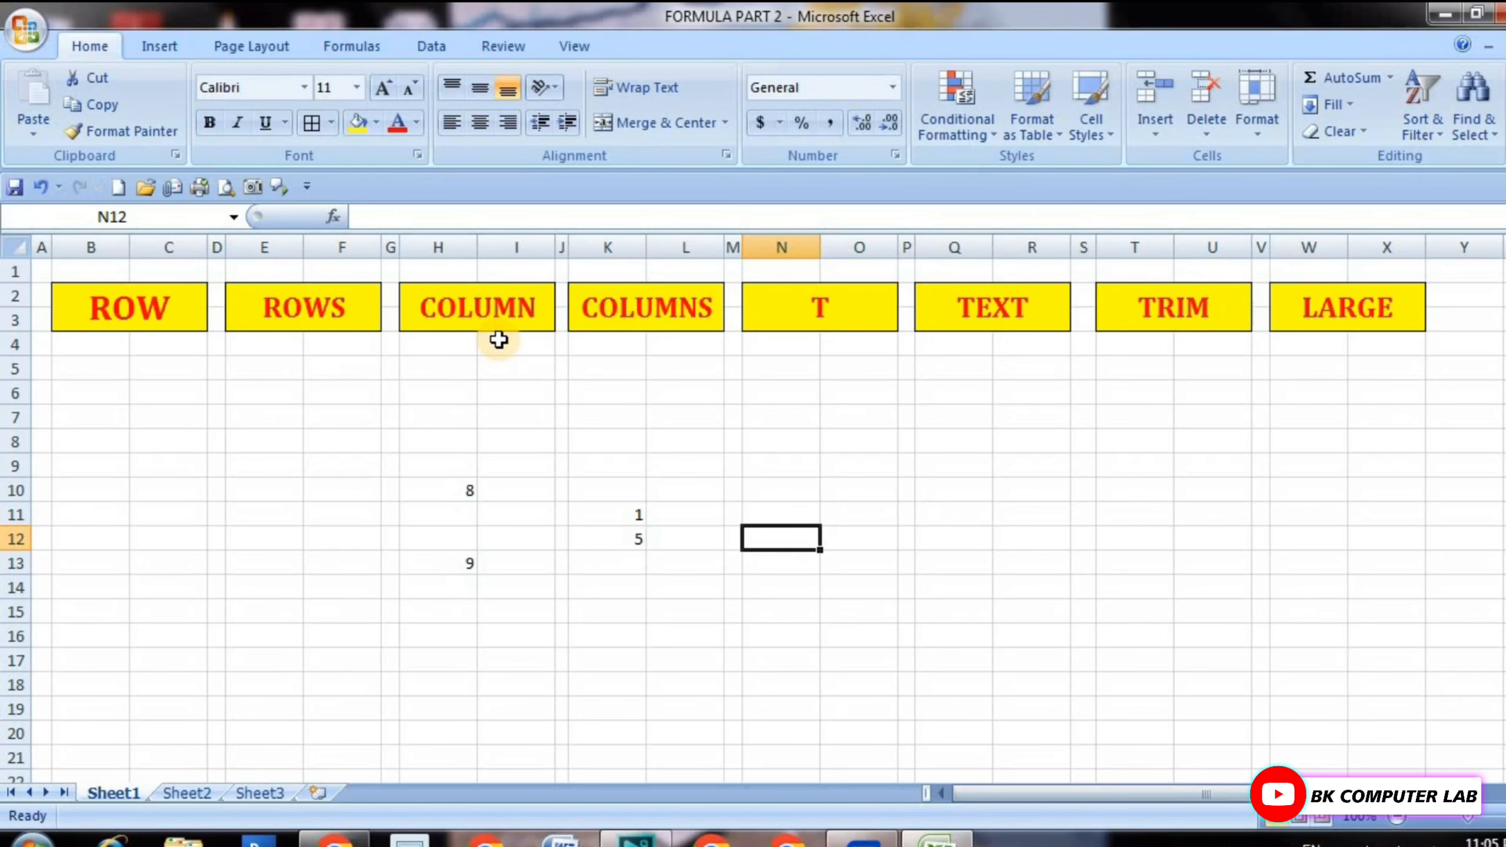
left_click(681, 584)
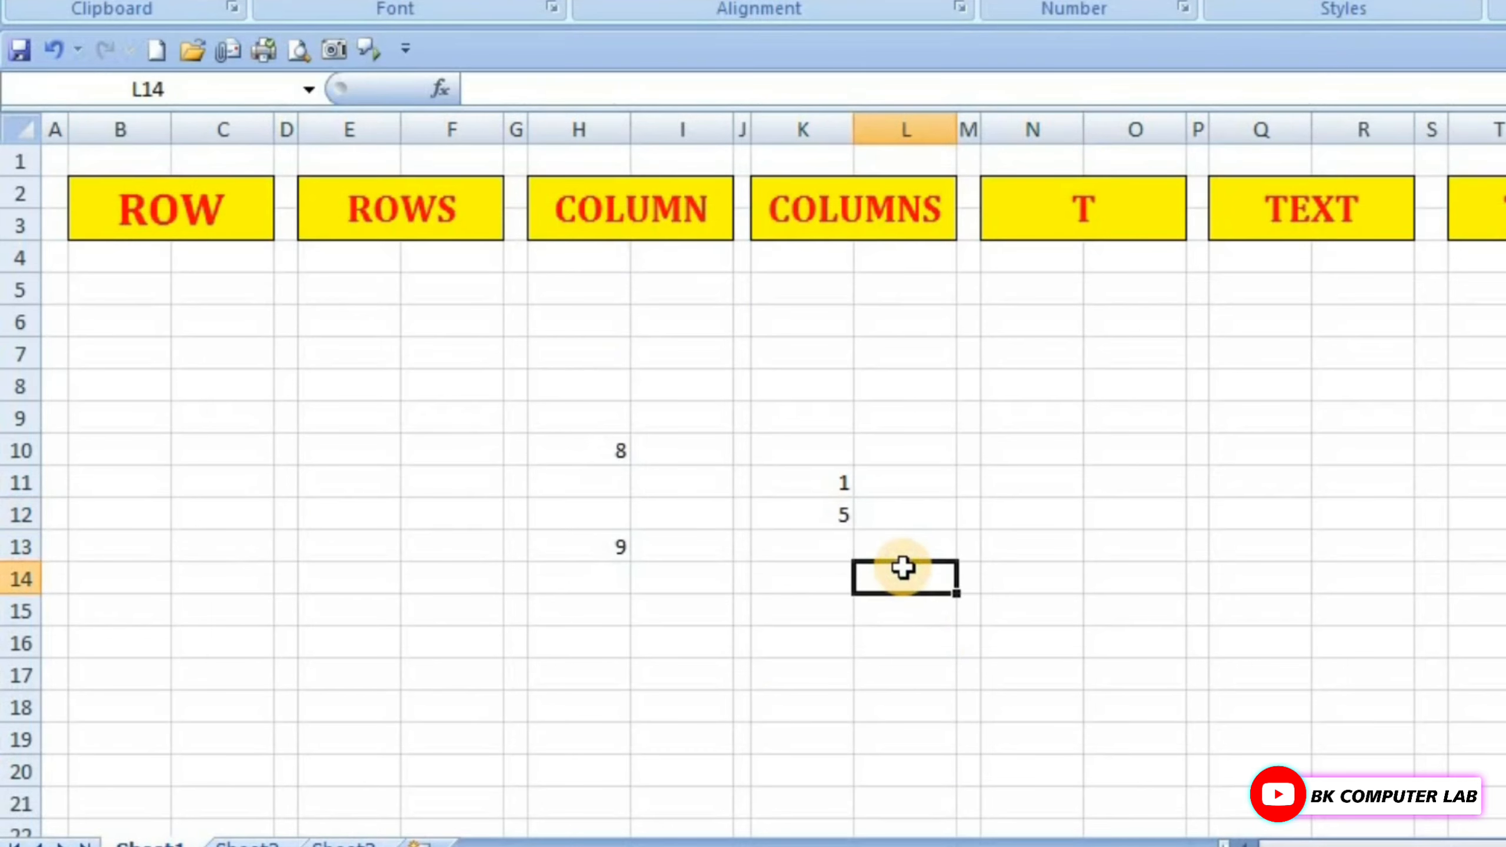
type("=co")
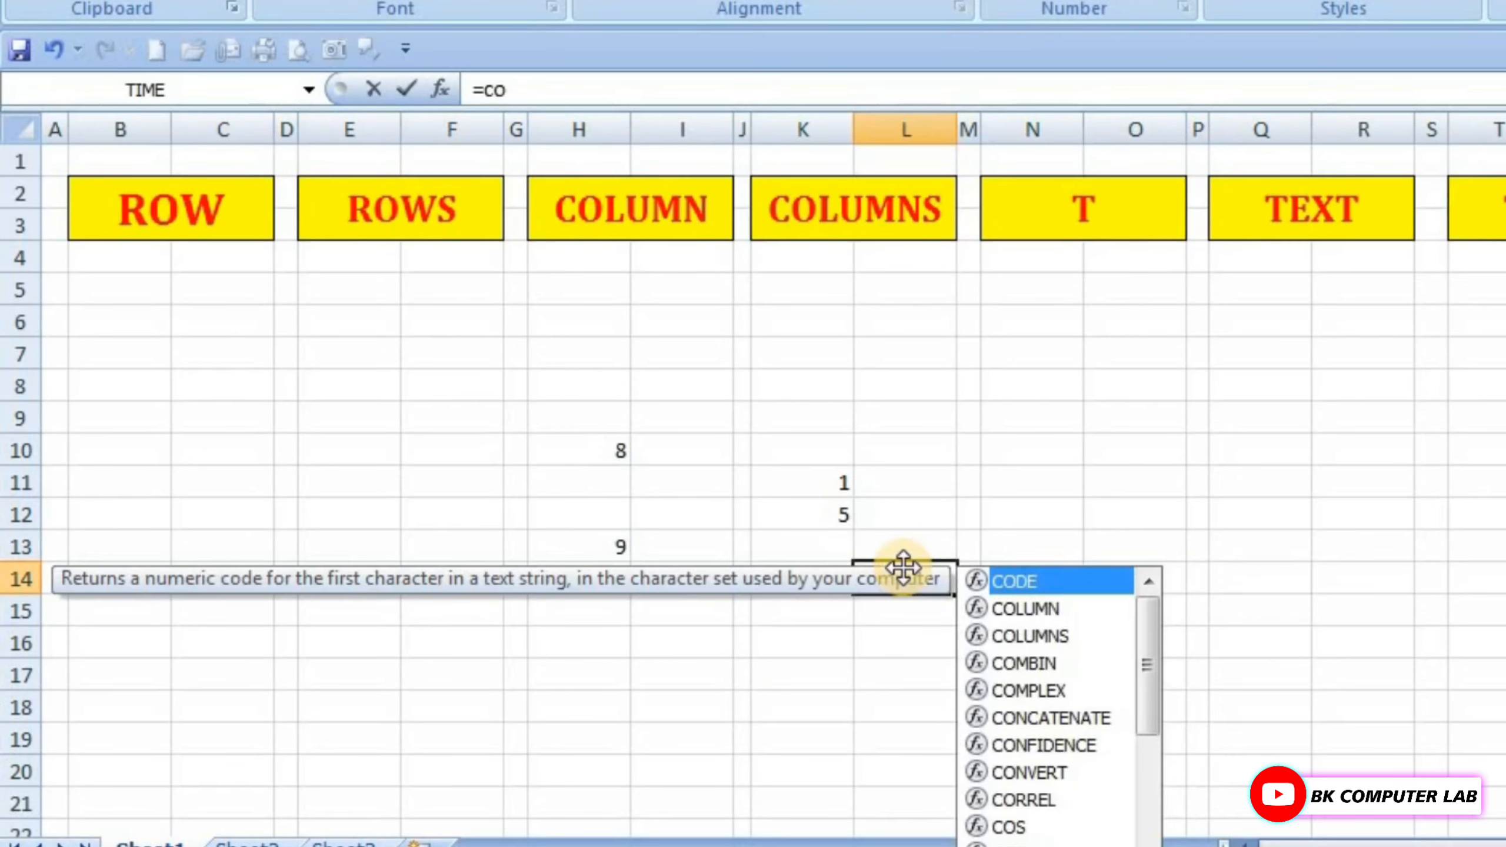
type("l")
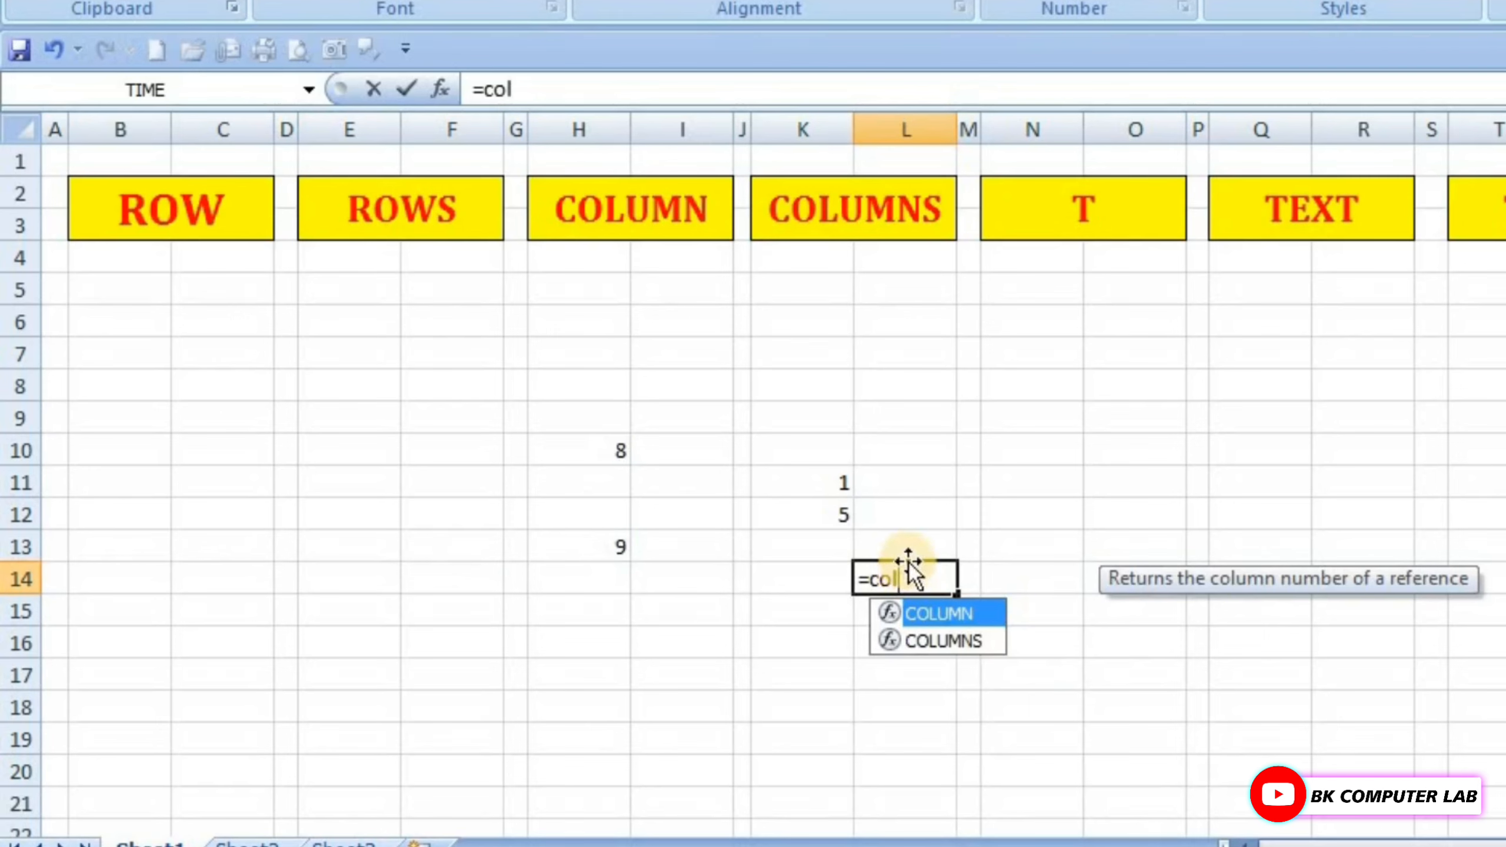
double_click(918, 615)
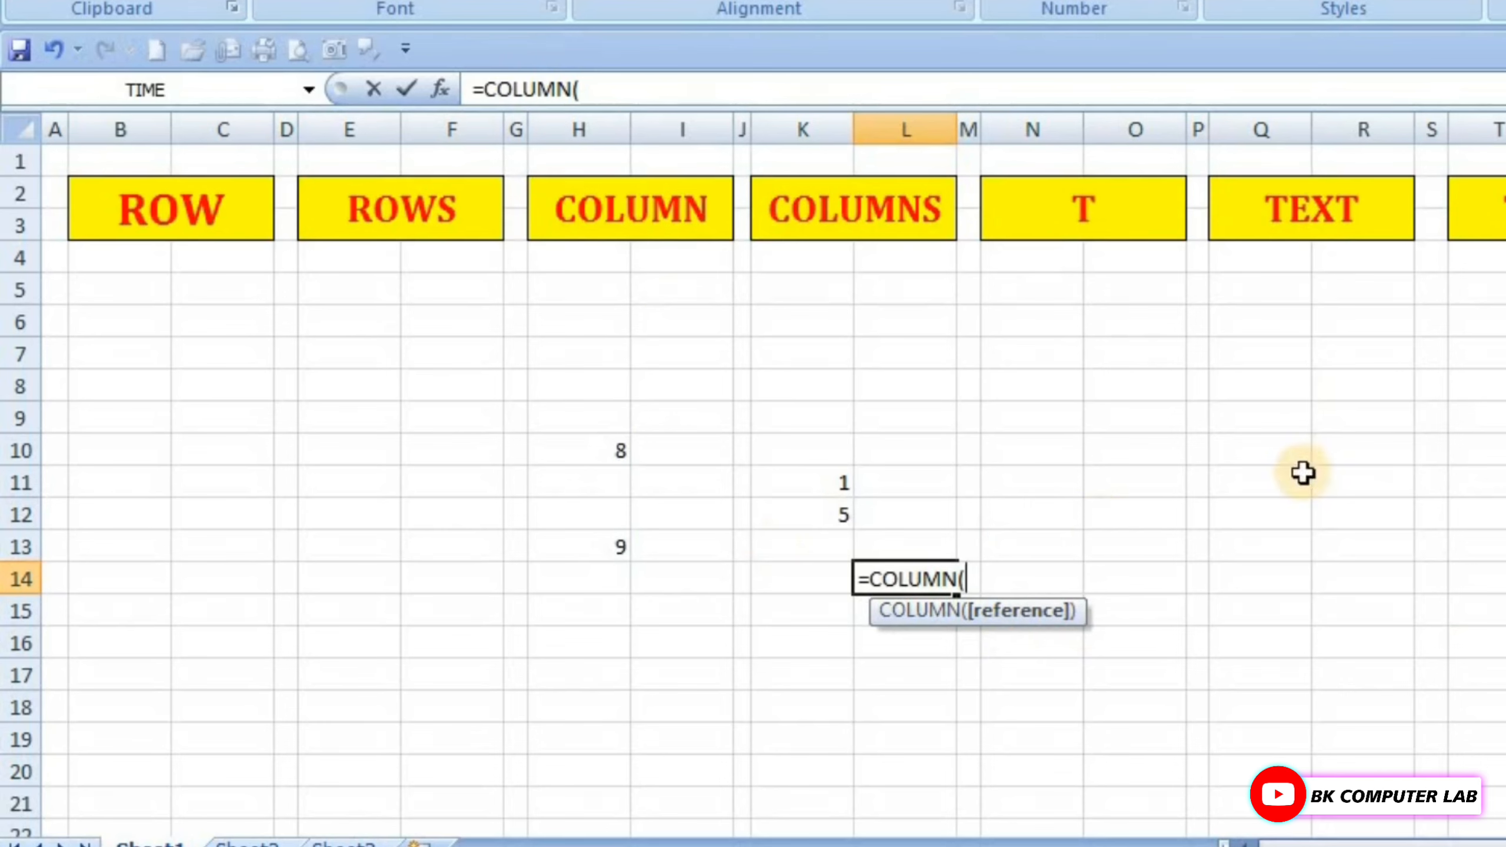
left_click(816, 390)
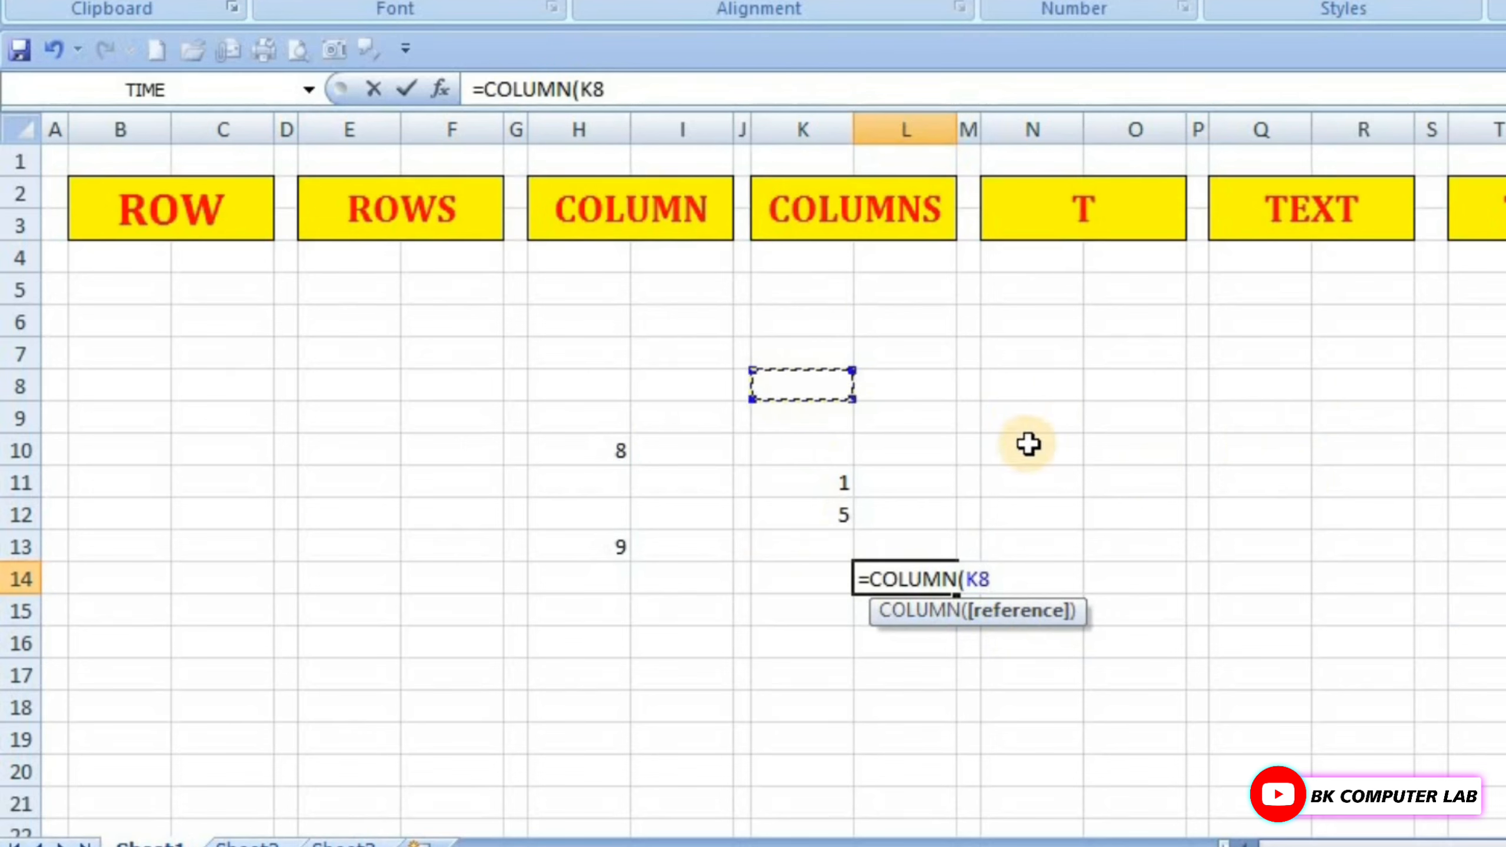
type(")")
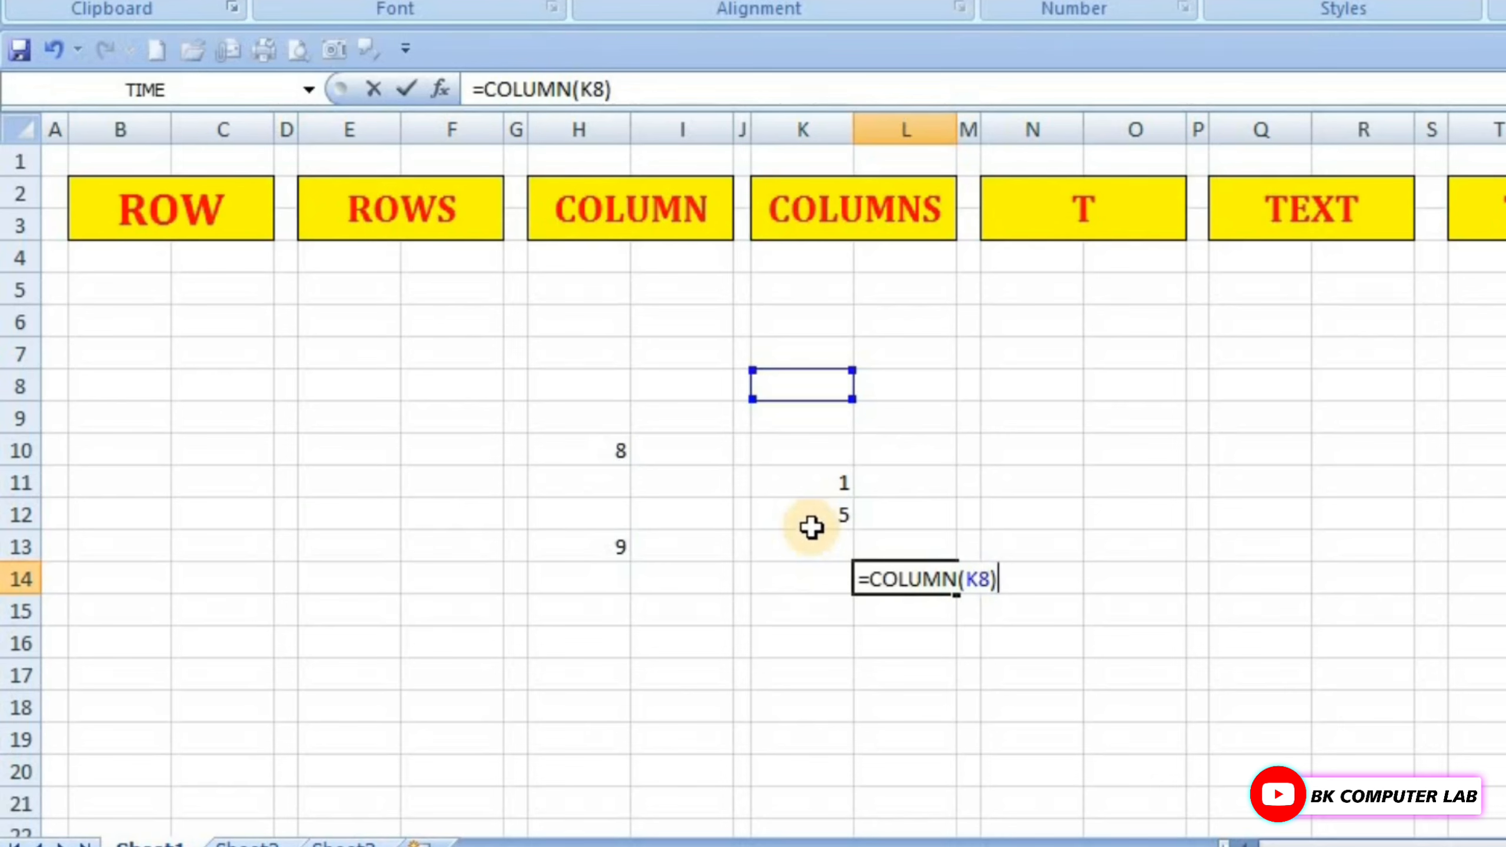
key("Return")
Reopen the COLUMN formula in cell L14 to check which cell it references, leaving it unchanged.
left_click(928, 583)
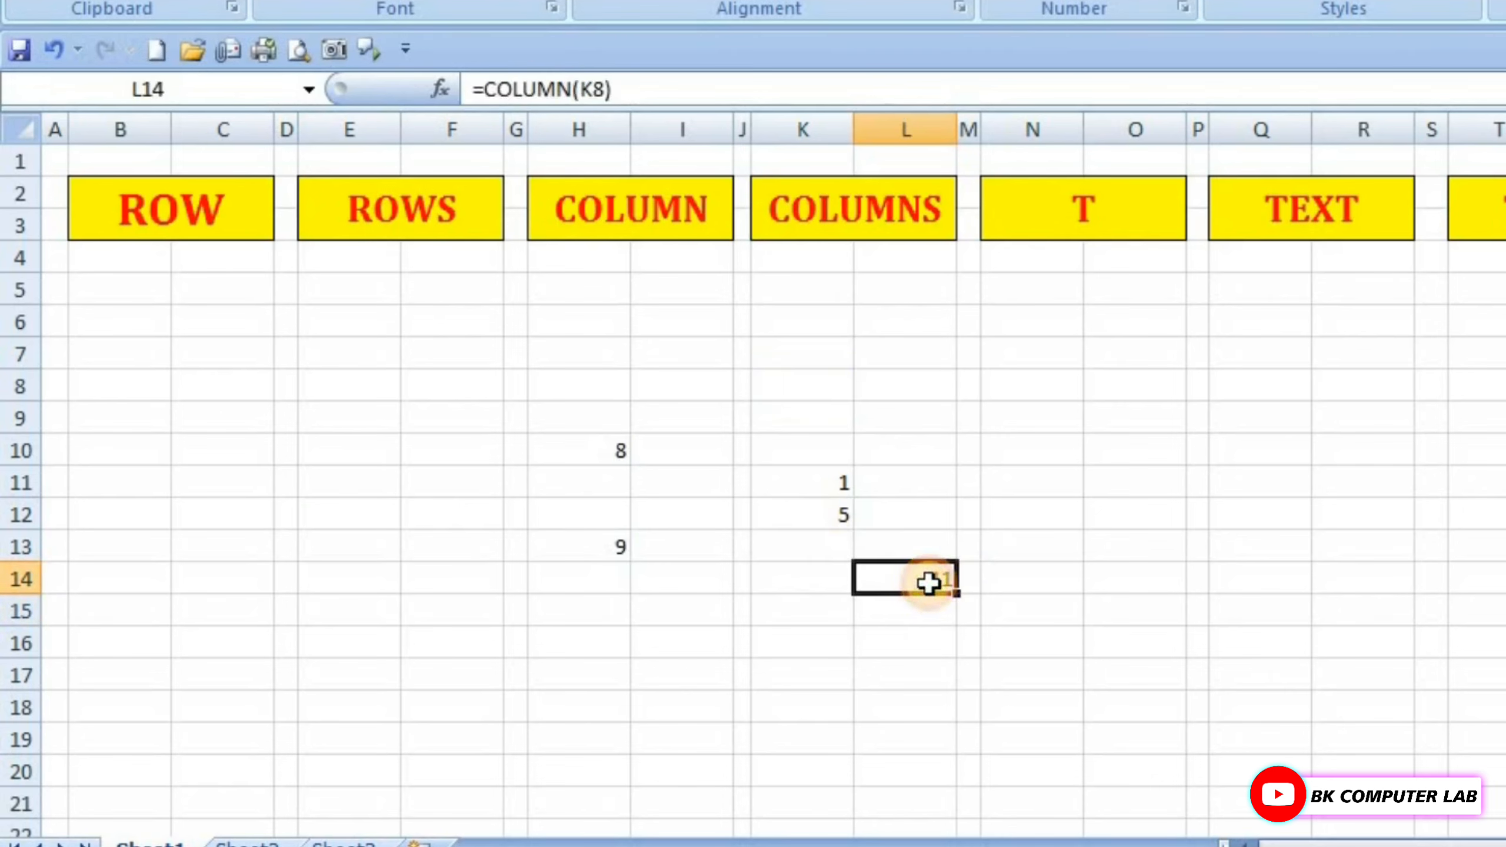
double_click(928, 583)
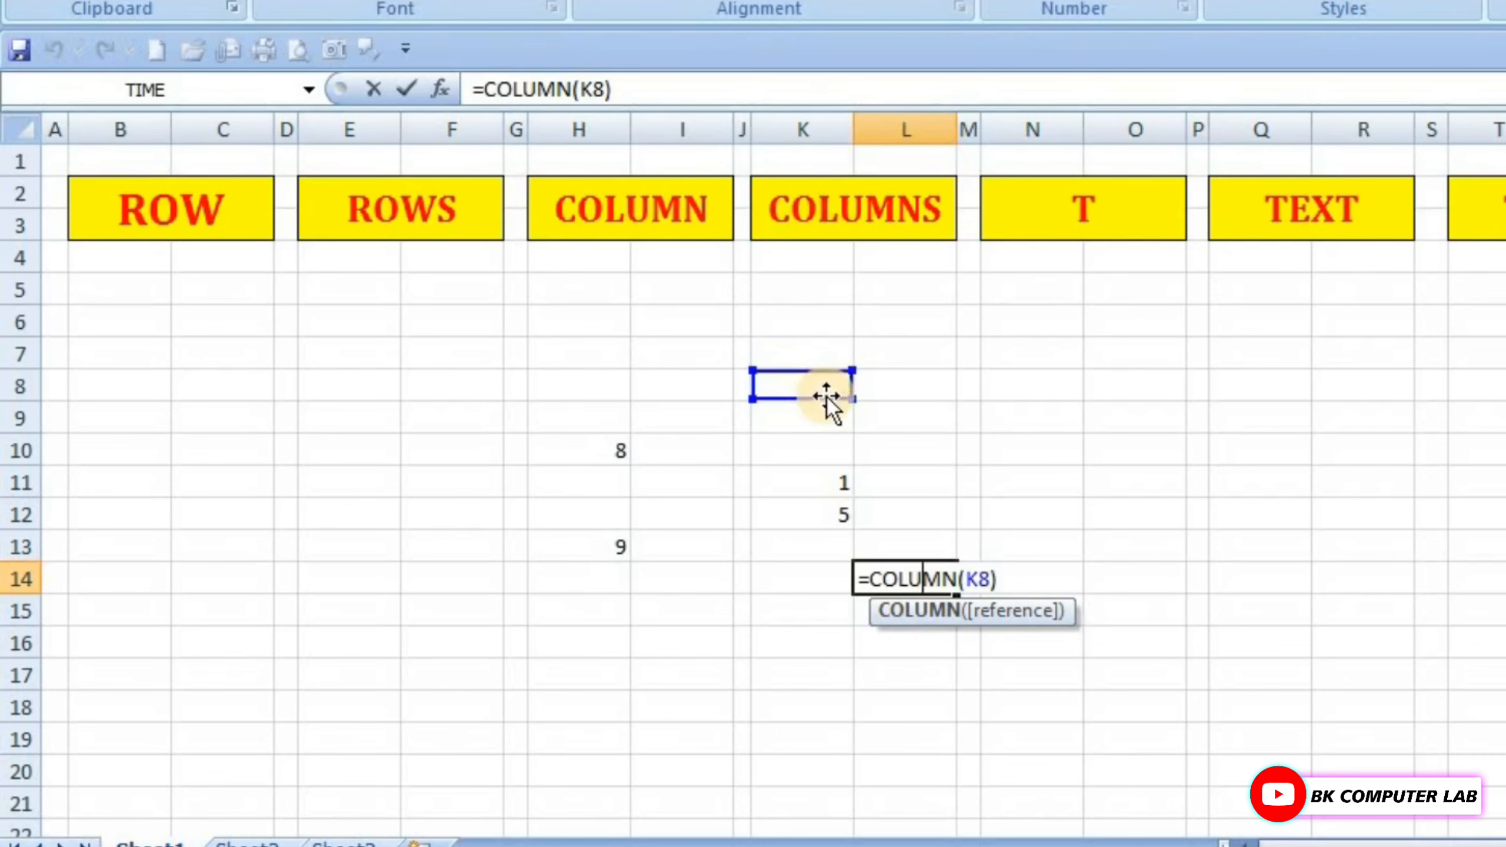
key("Return")
left_click(925, 582)
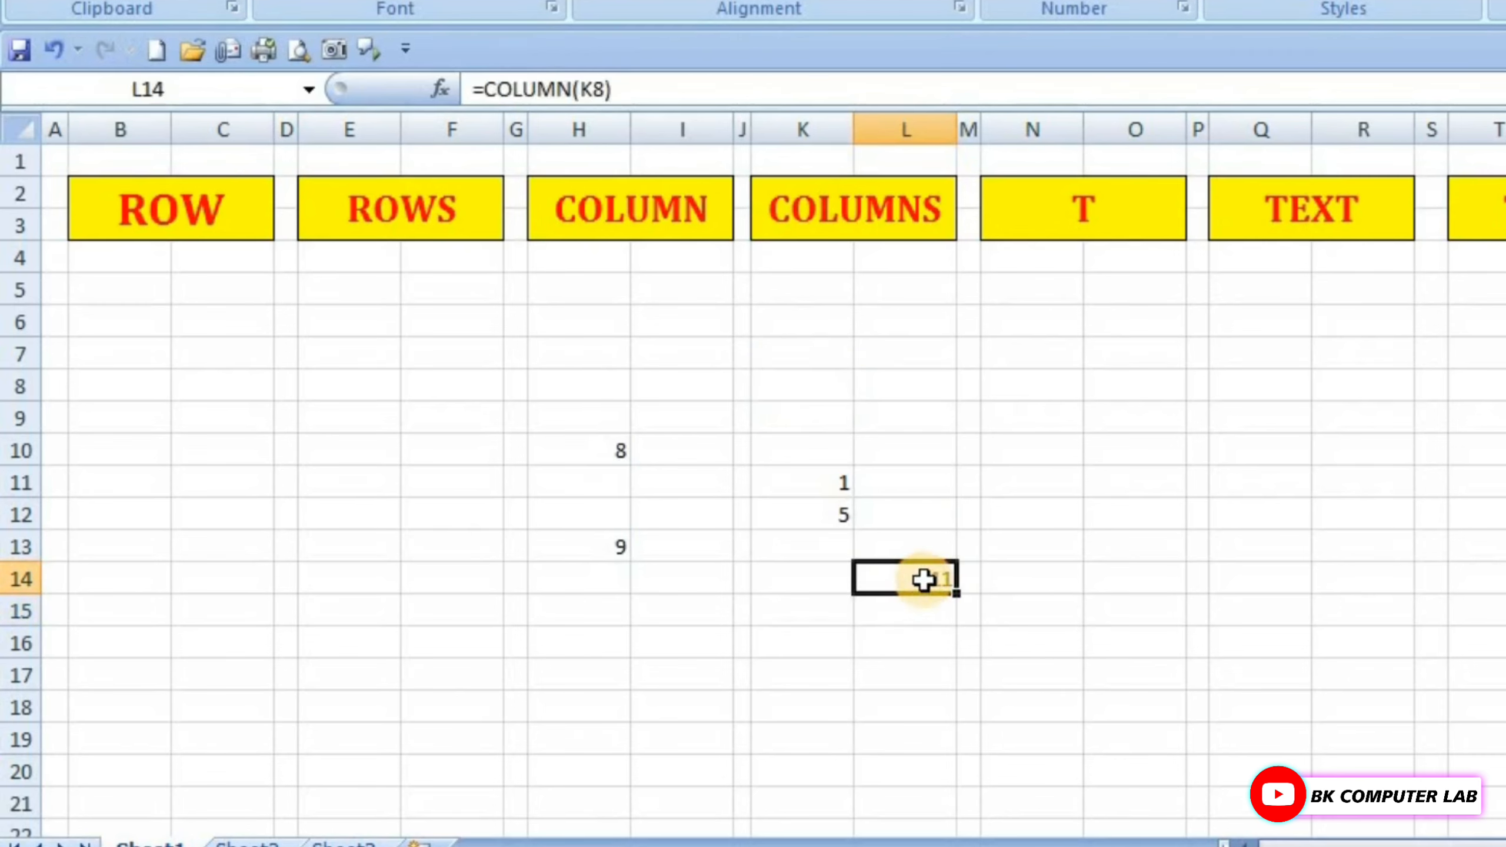
Enter the formula =COLUMN(L6:P7) in cell L15 to use COLUMN with a range reference.
left_click(921, 609)
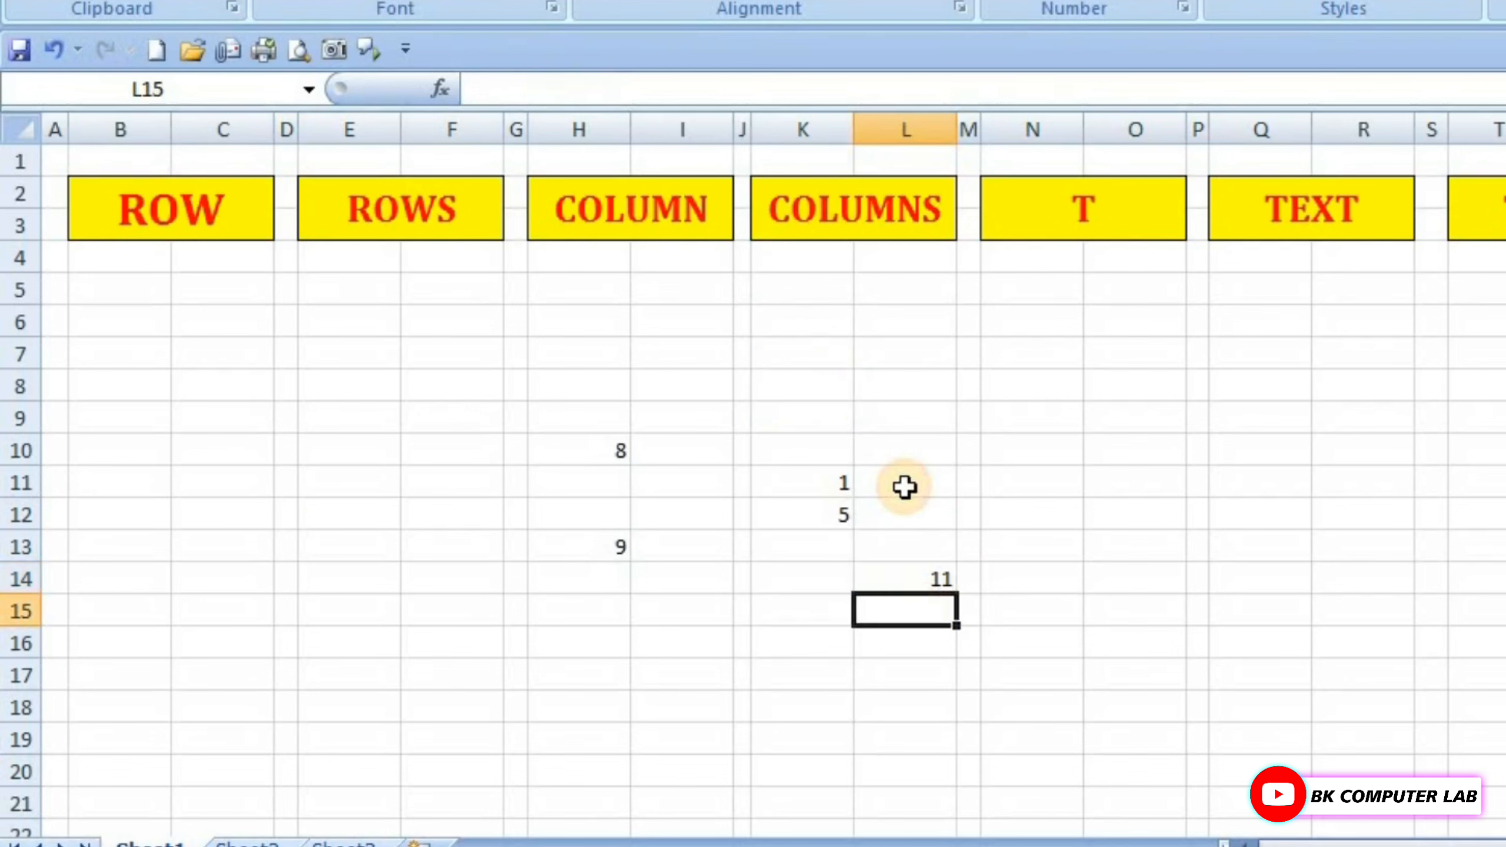
type("=cl")
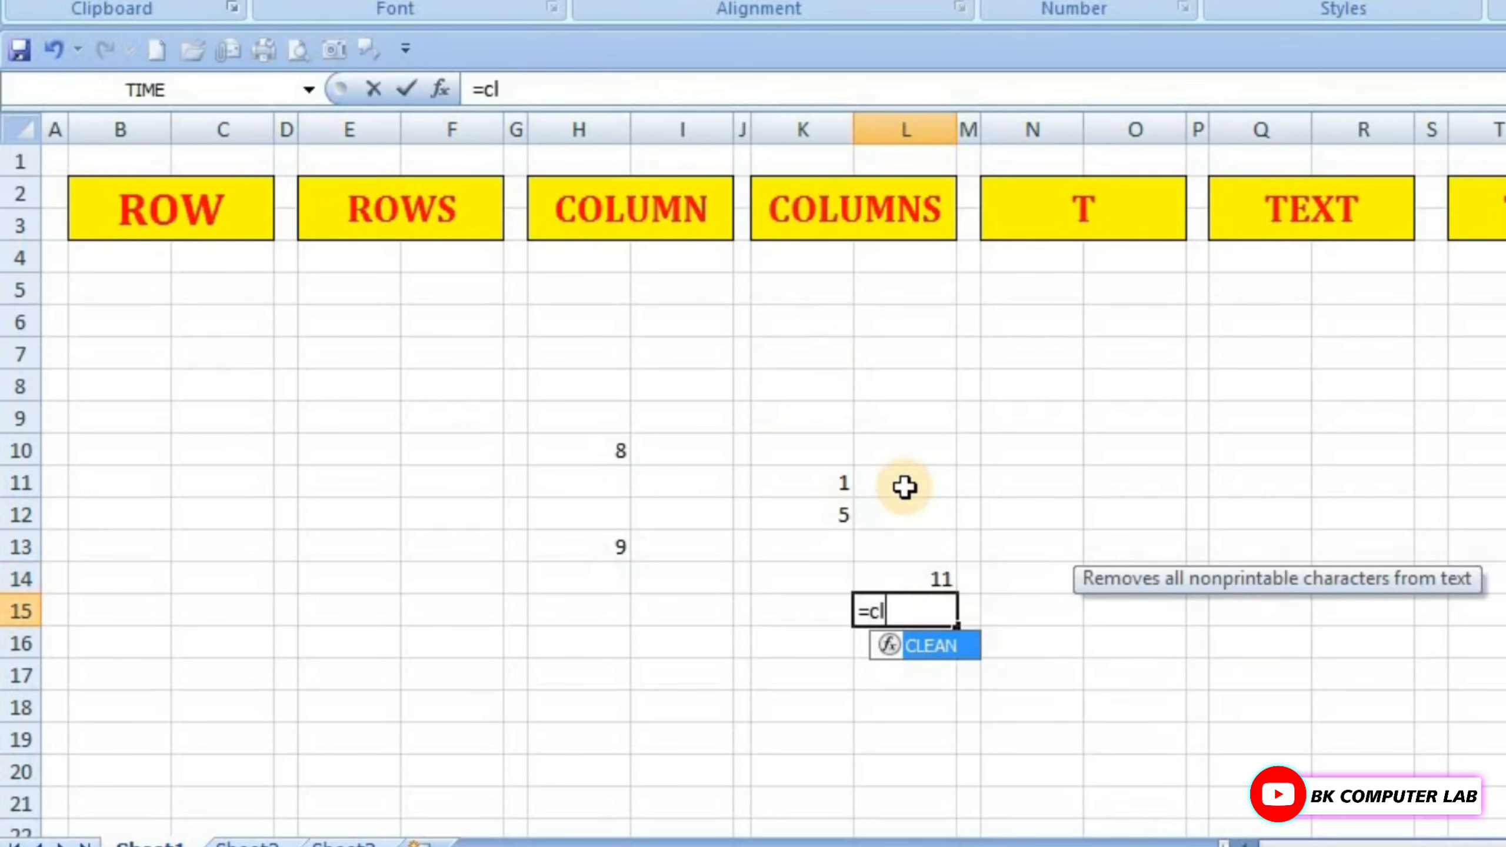
key("BackSpace")
type("ol")
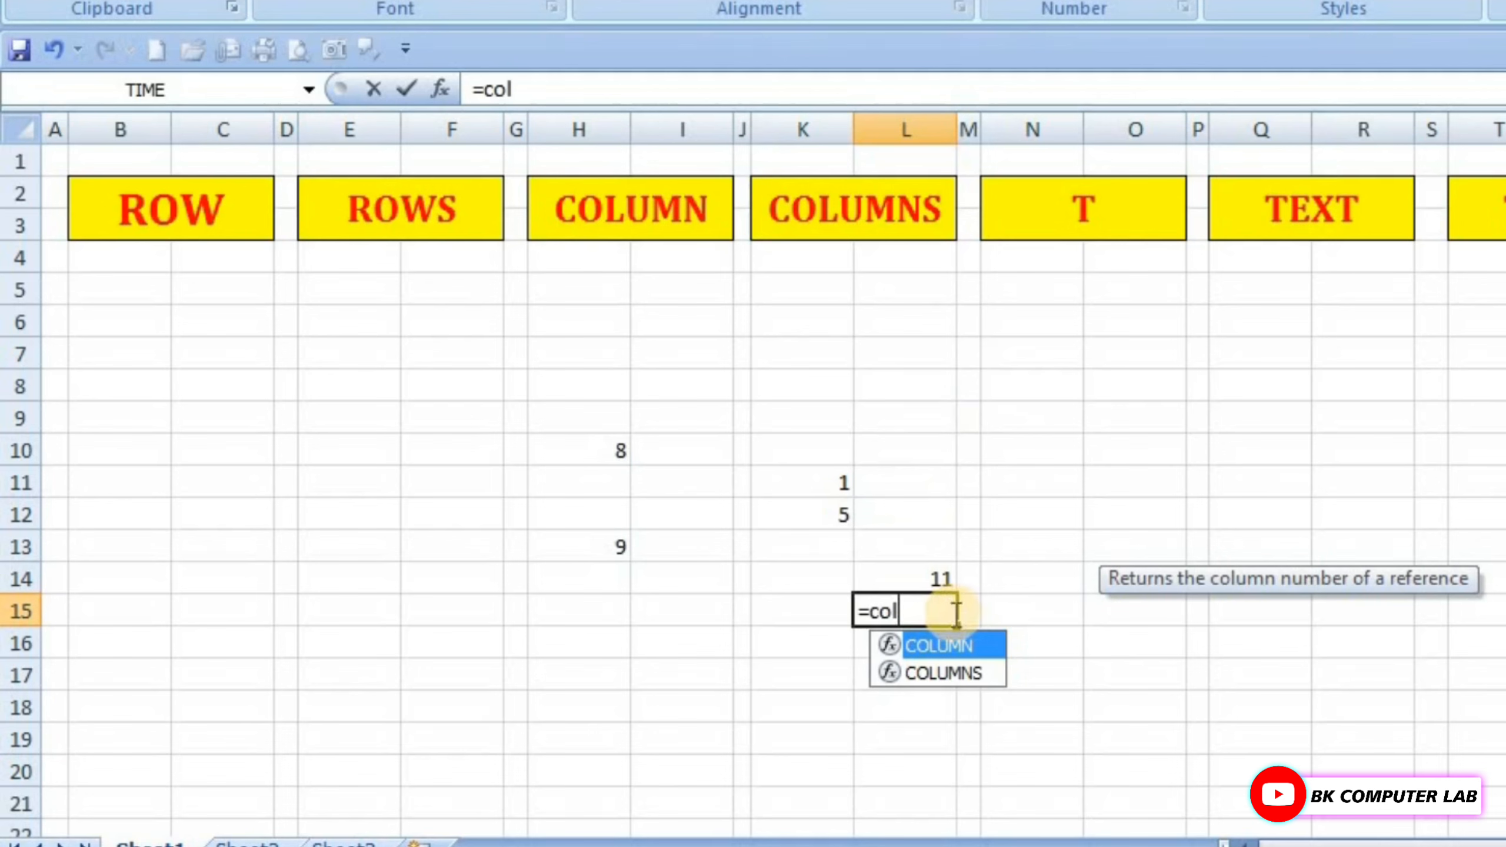
double_click(938, 646)
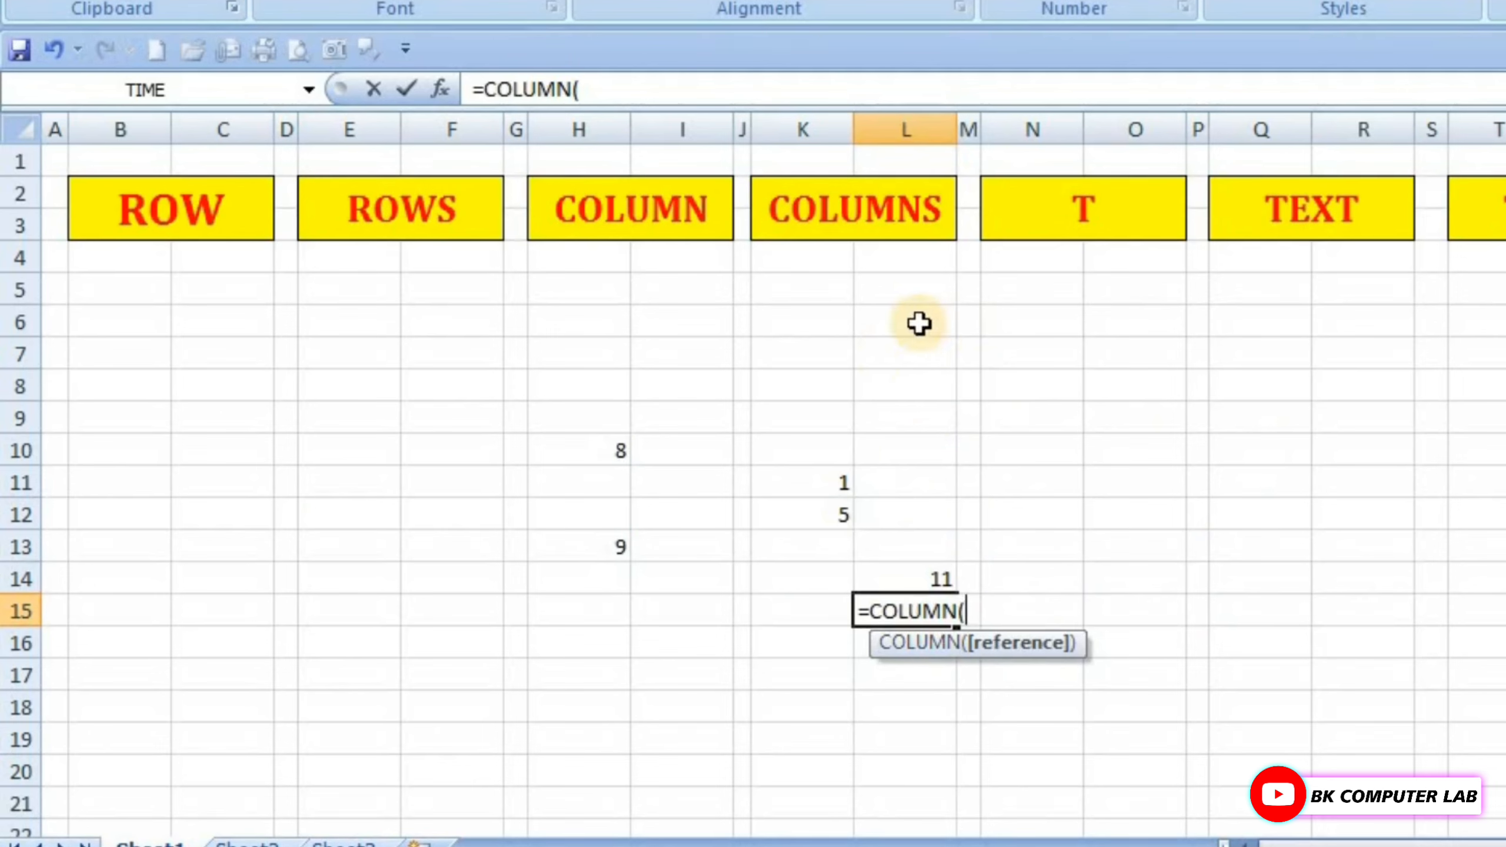
left_click_drag(918, 323, 1197, 357)
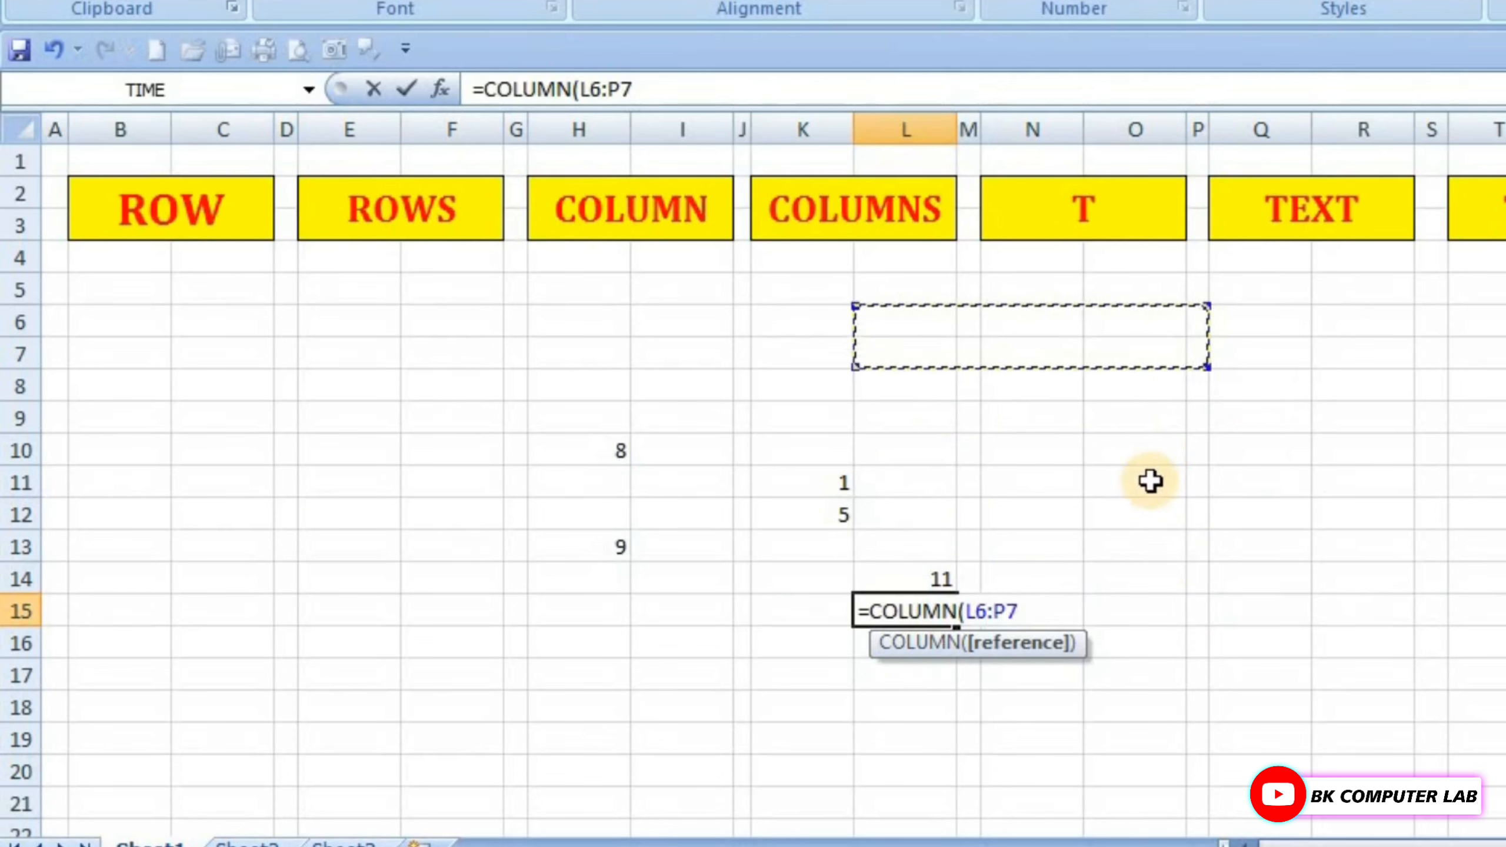
type(")")
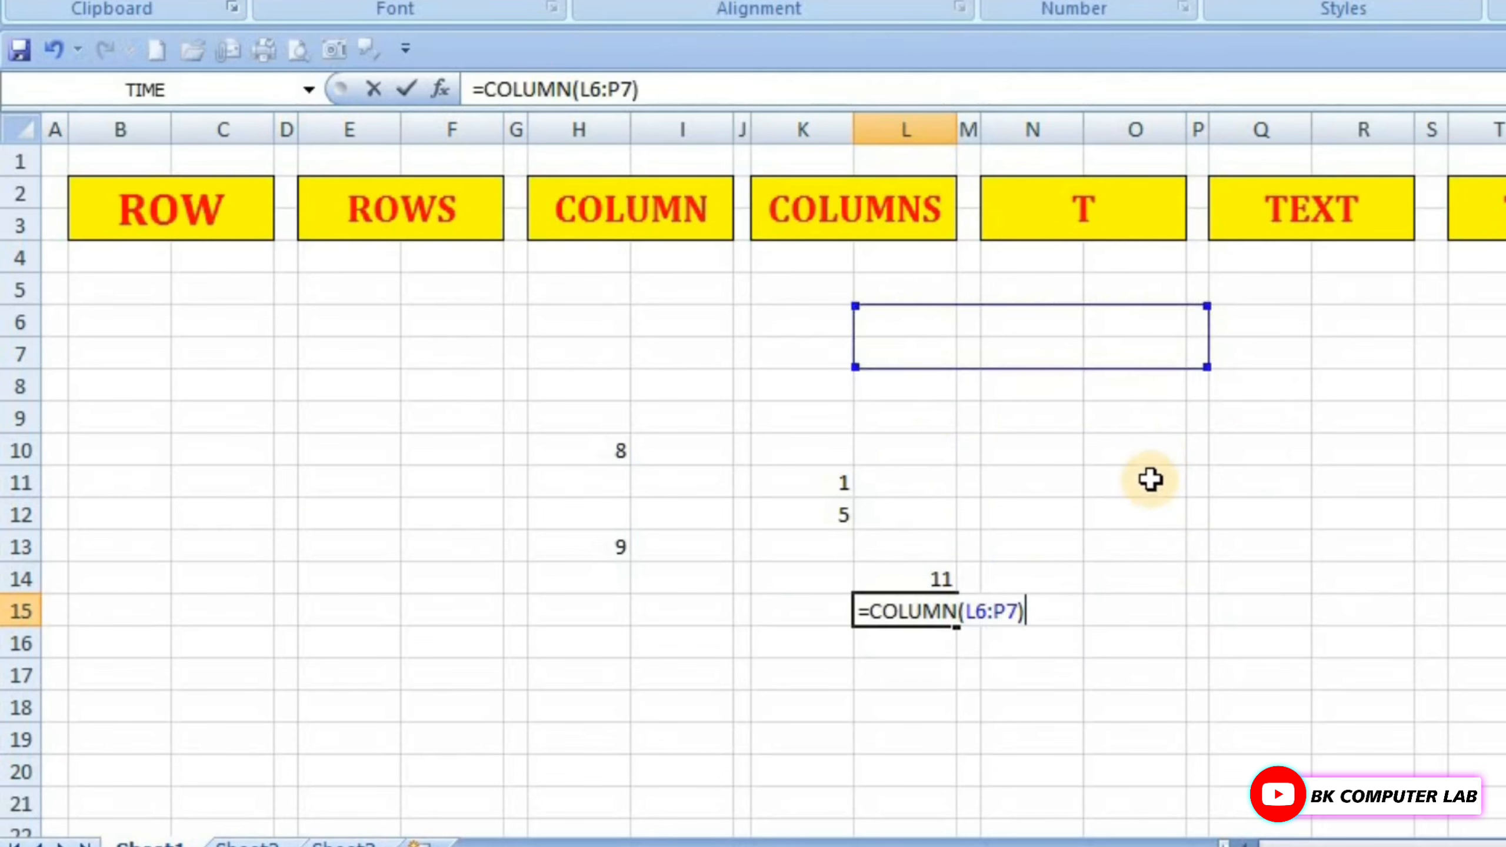
key("Return")
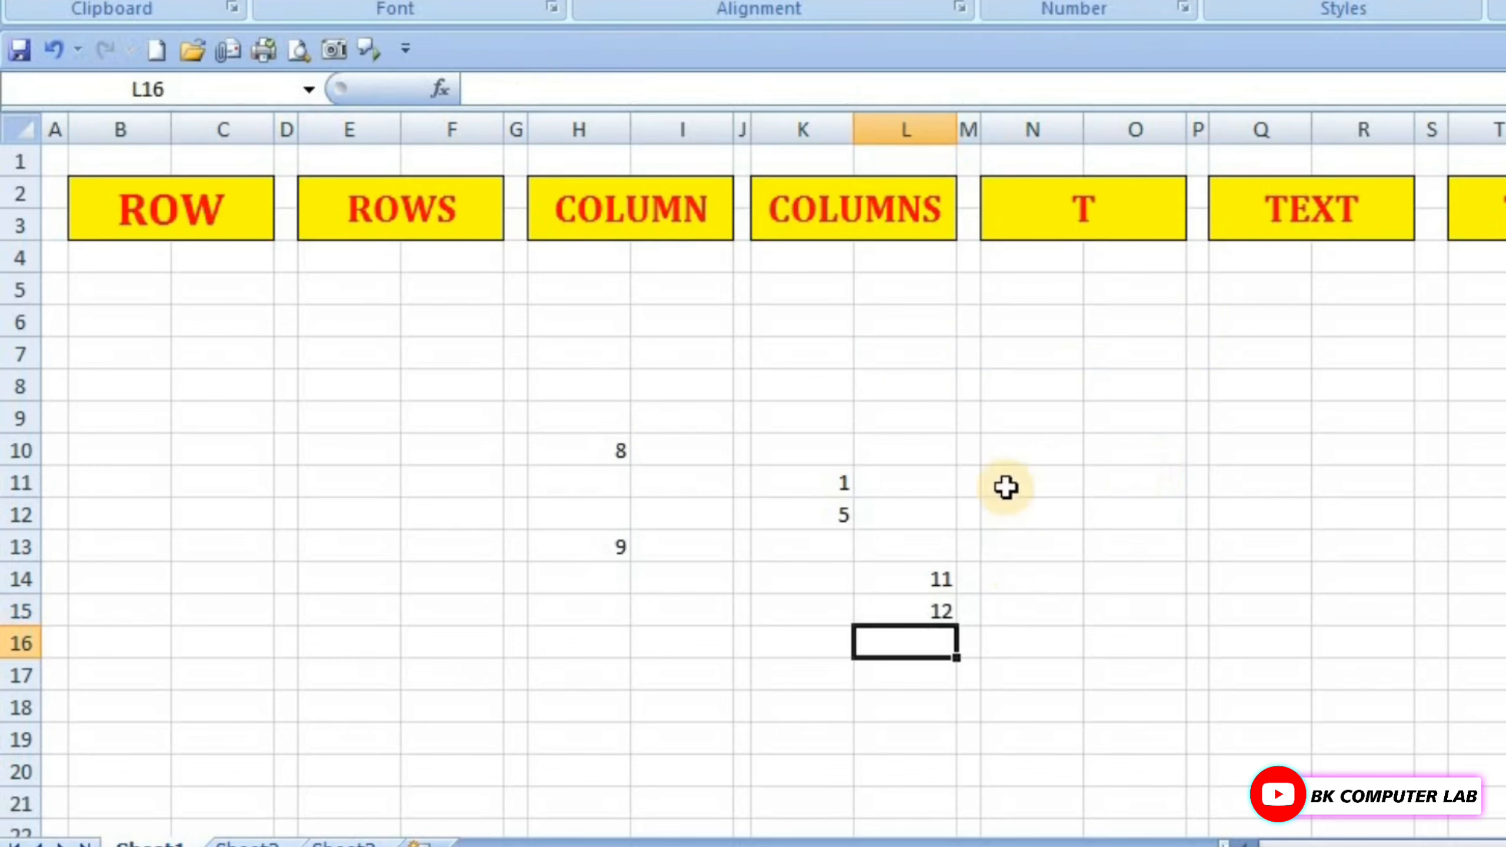
Inspect the range referenced by the formula in L15, and select L6:Q9 and L7:P9 to compare their first column.
double_click(923, 609)
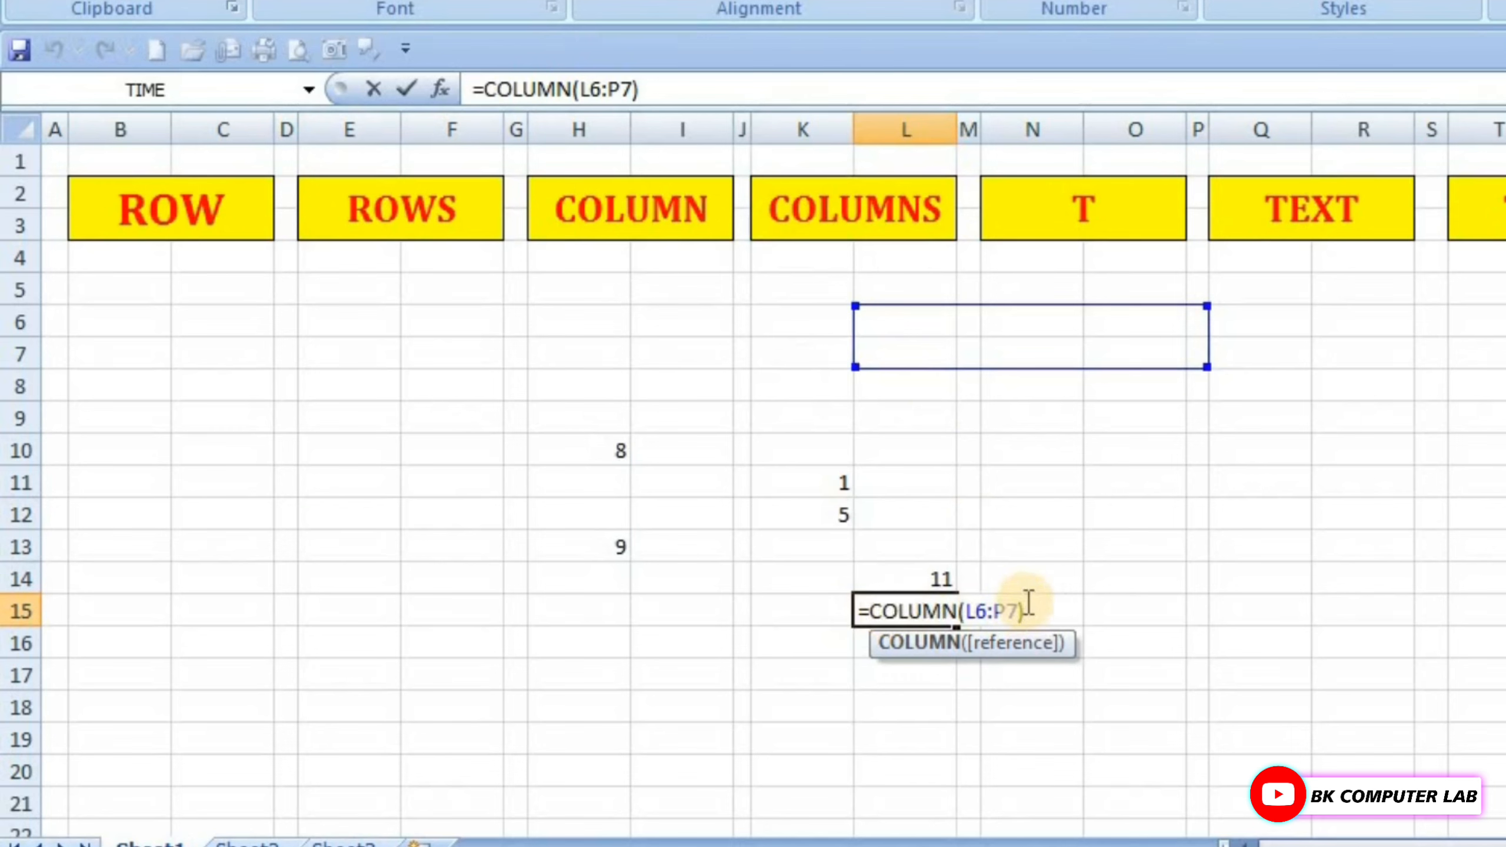
key("Return")
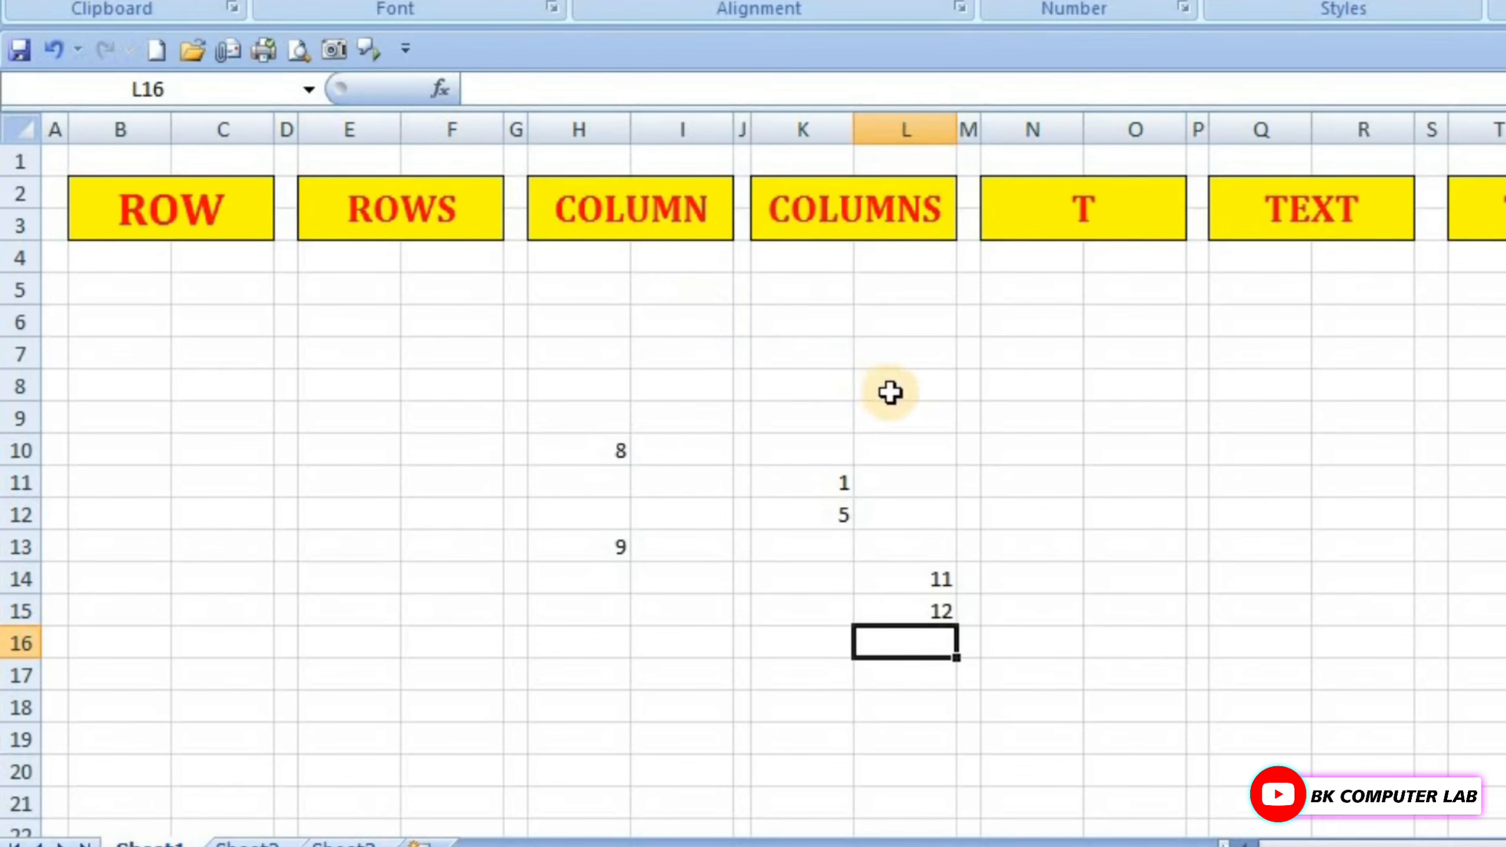
left_click_drag(904, 322, 1136, 446)
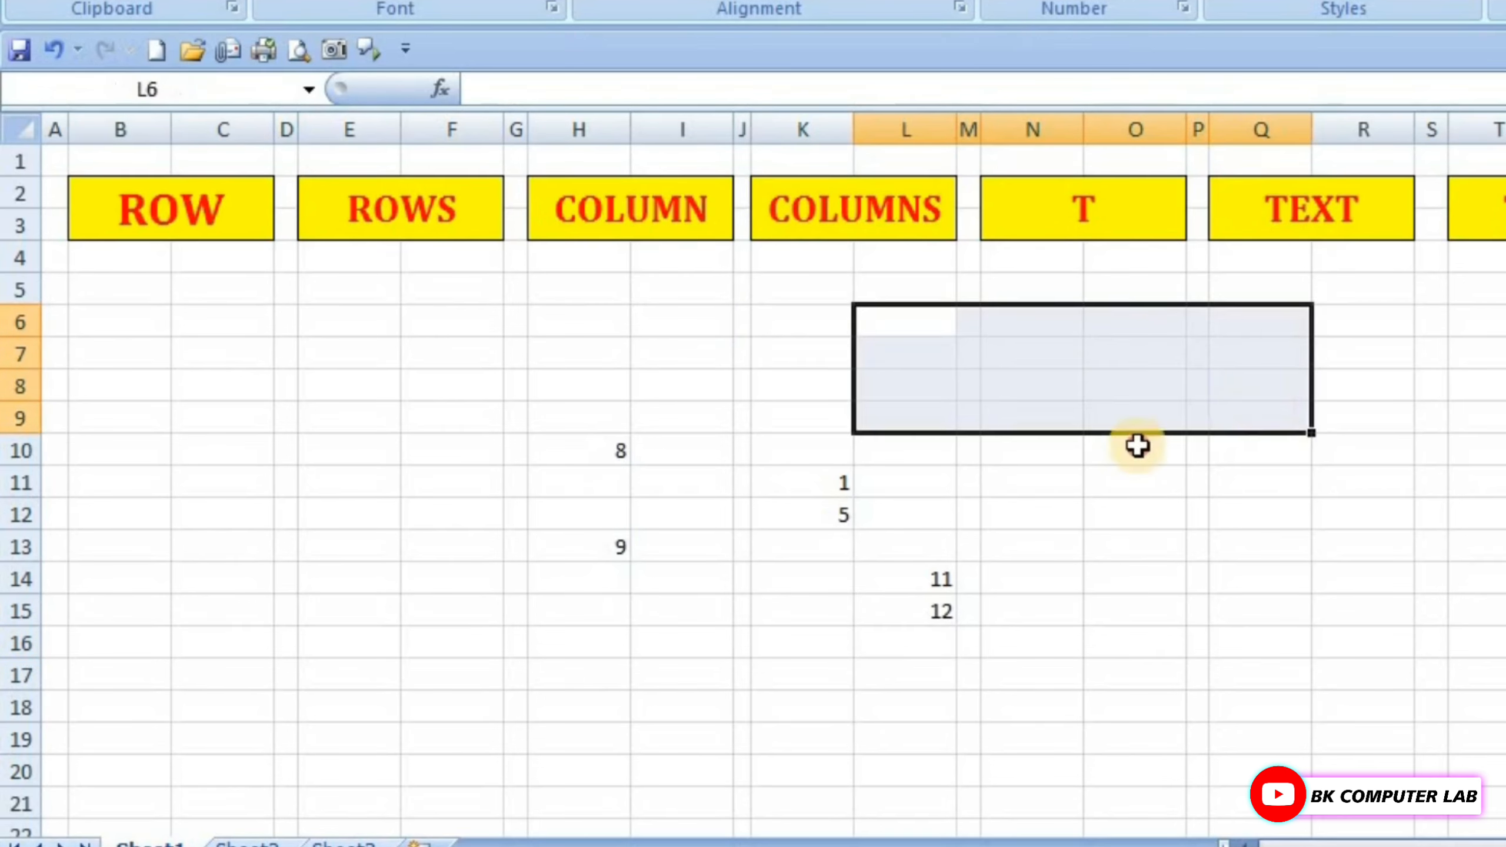
left_click(1136, 446)
left_click(888, 354)
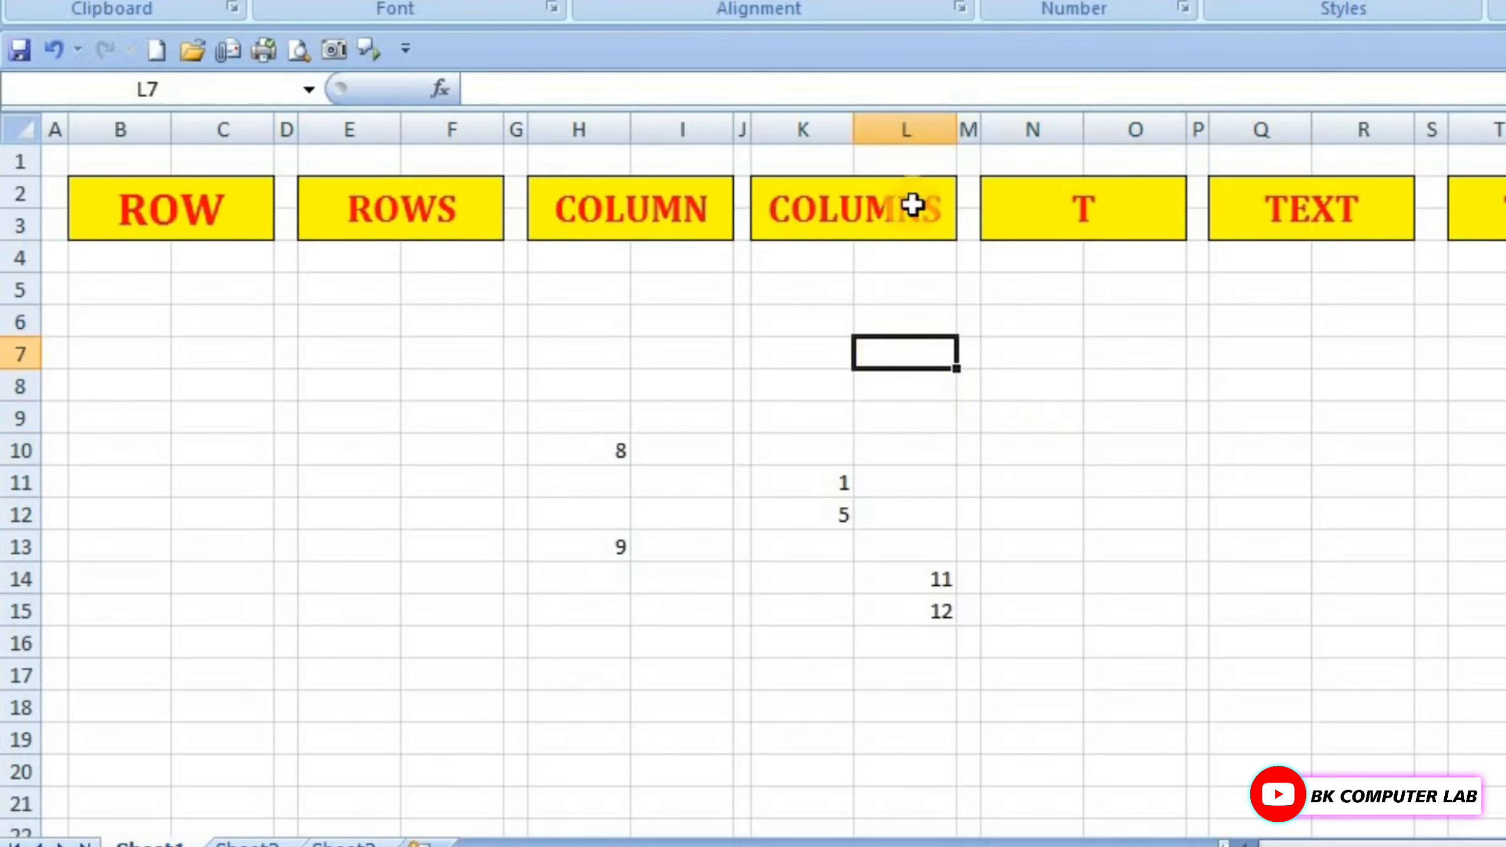
left_click_drag(878, 350, 1198, 420)
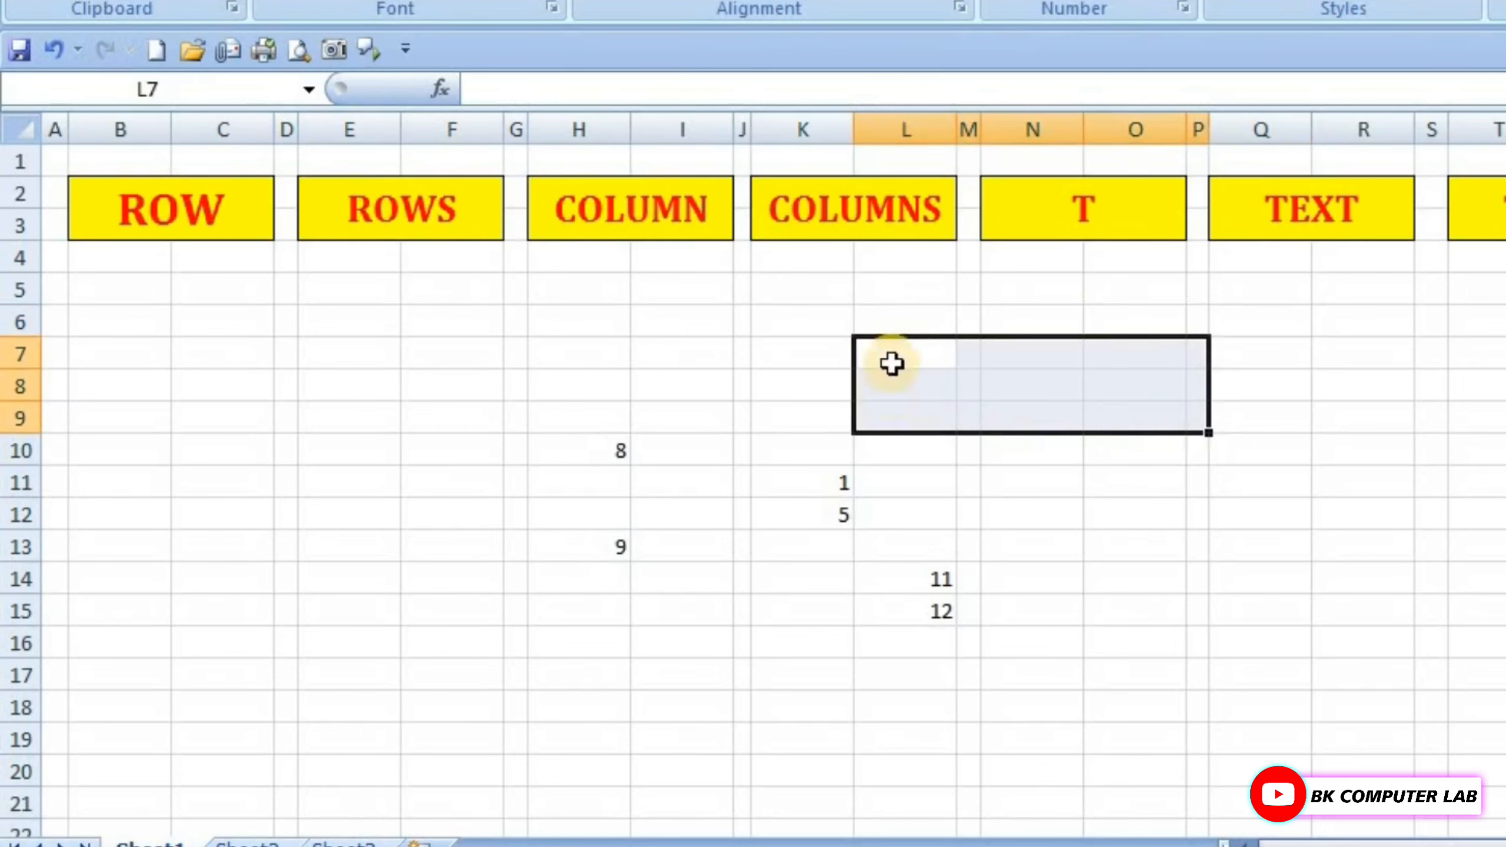
left_click(805, 608)
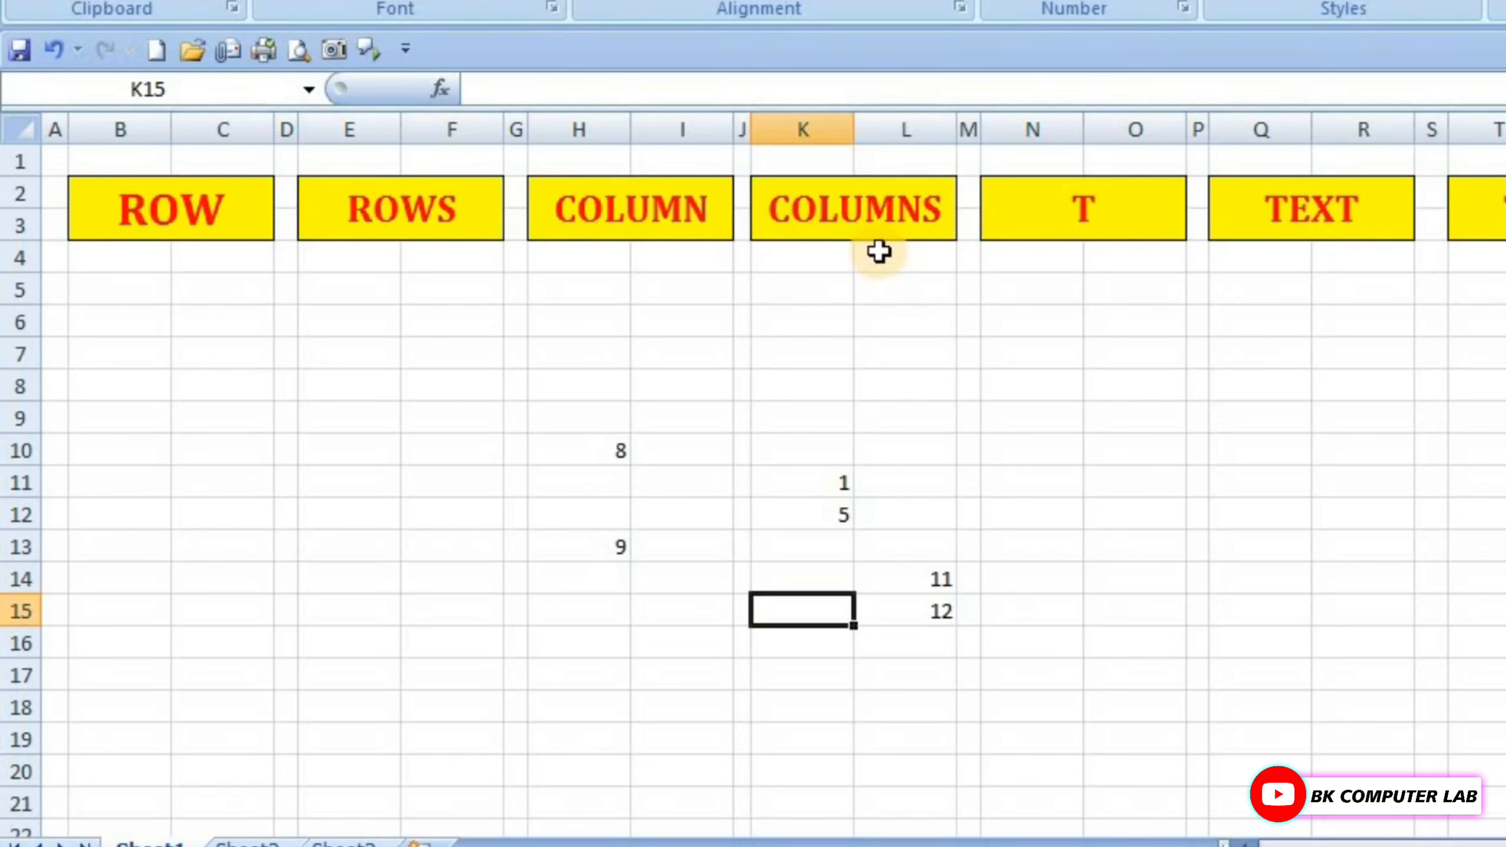
Enter the formula =COLUMNS(N9) in cell L17 to use COLUMNS with a single-cell reference.
left_click(905, 680)
type("=colu")
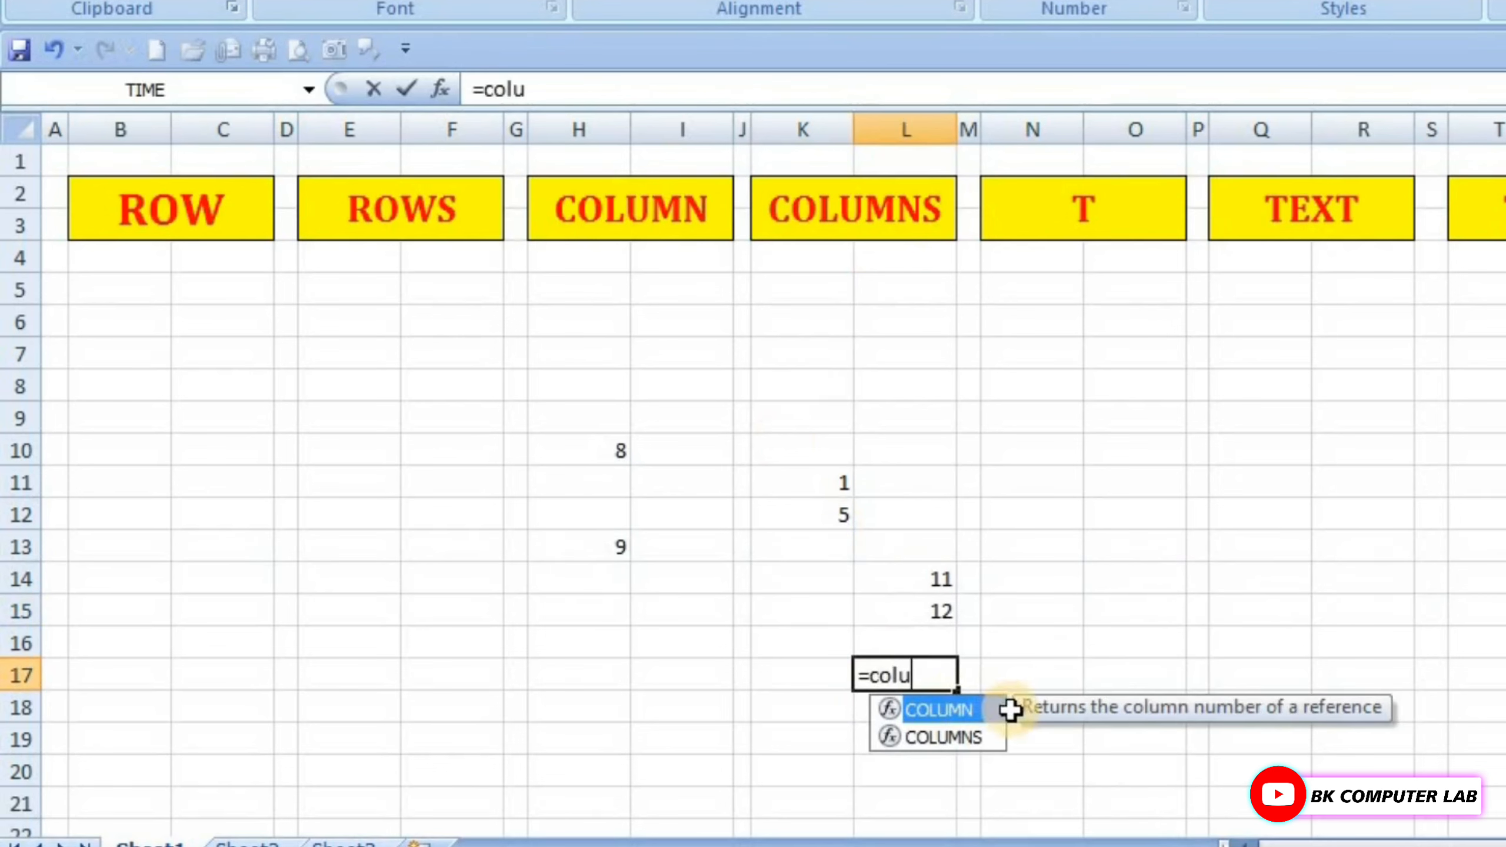
left_click(955, 735)
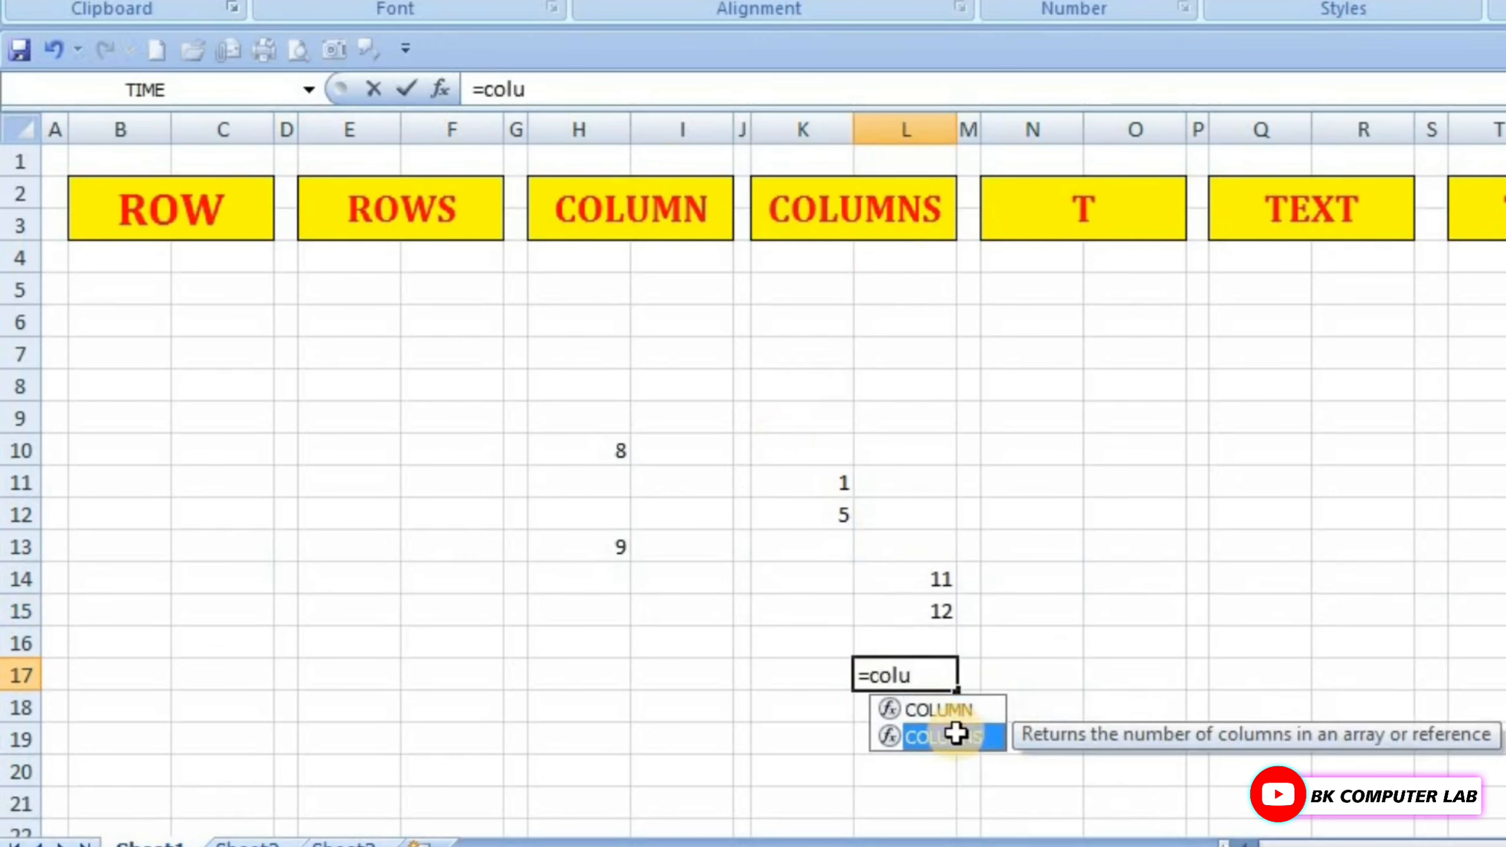
double_click(955, 735)
left_click(1049, 416)
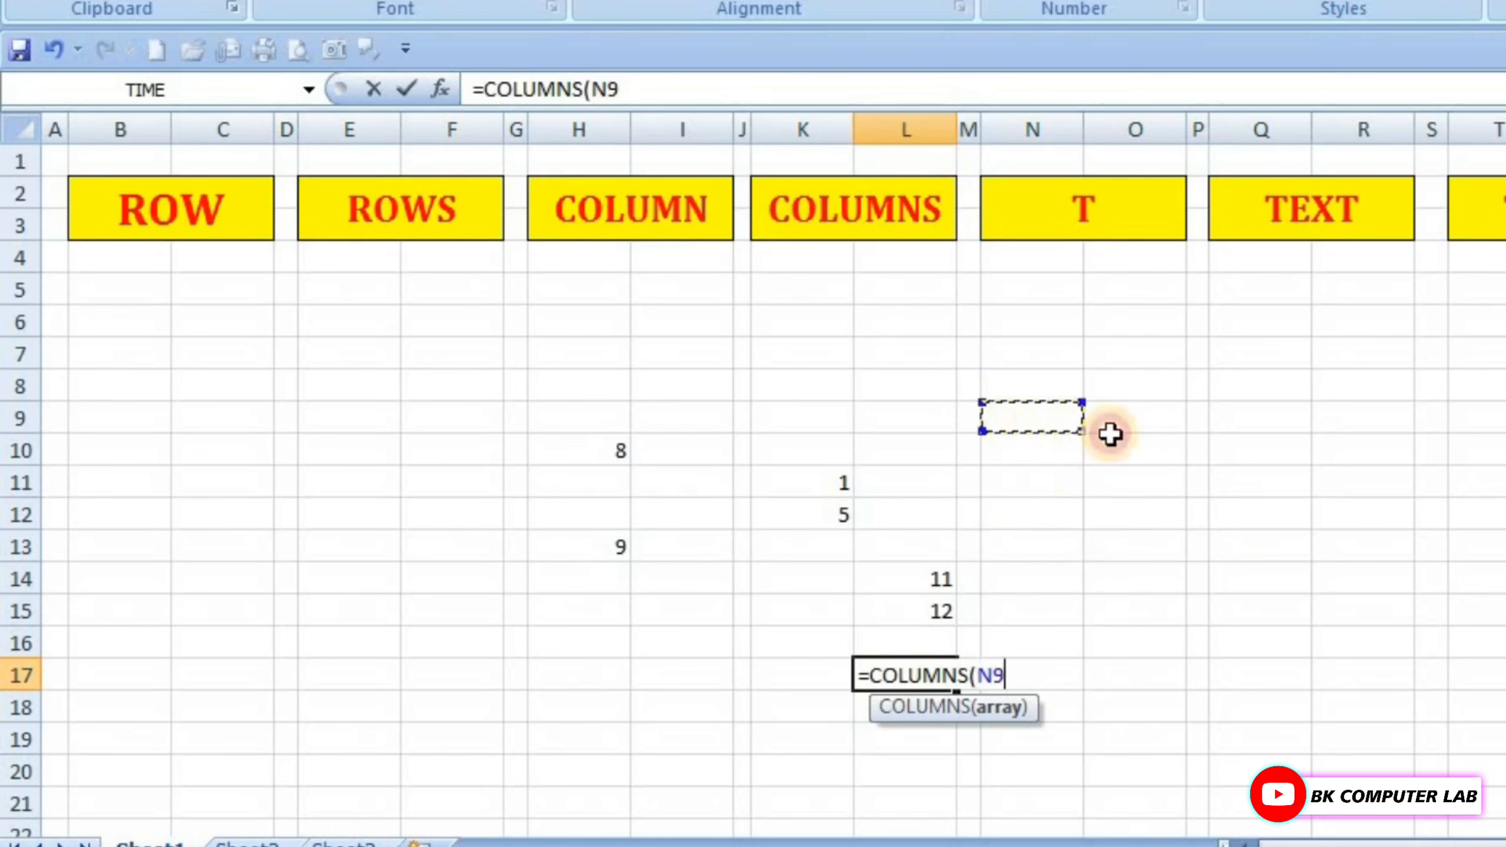
type(")")
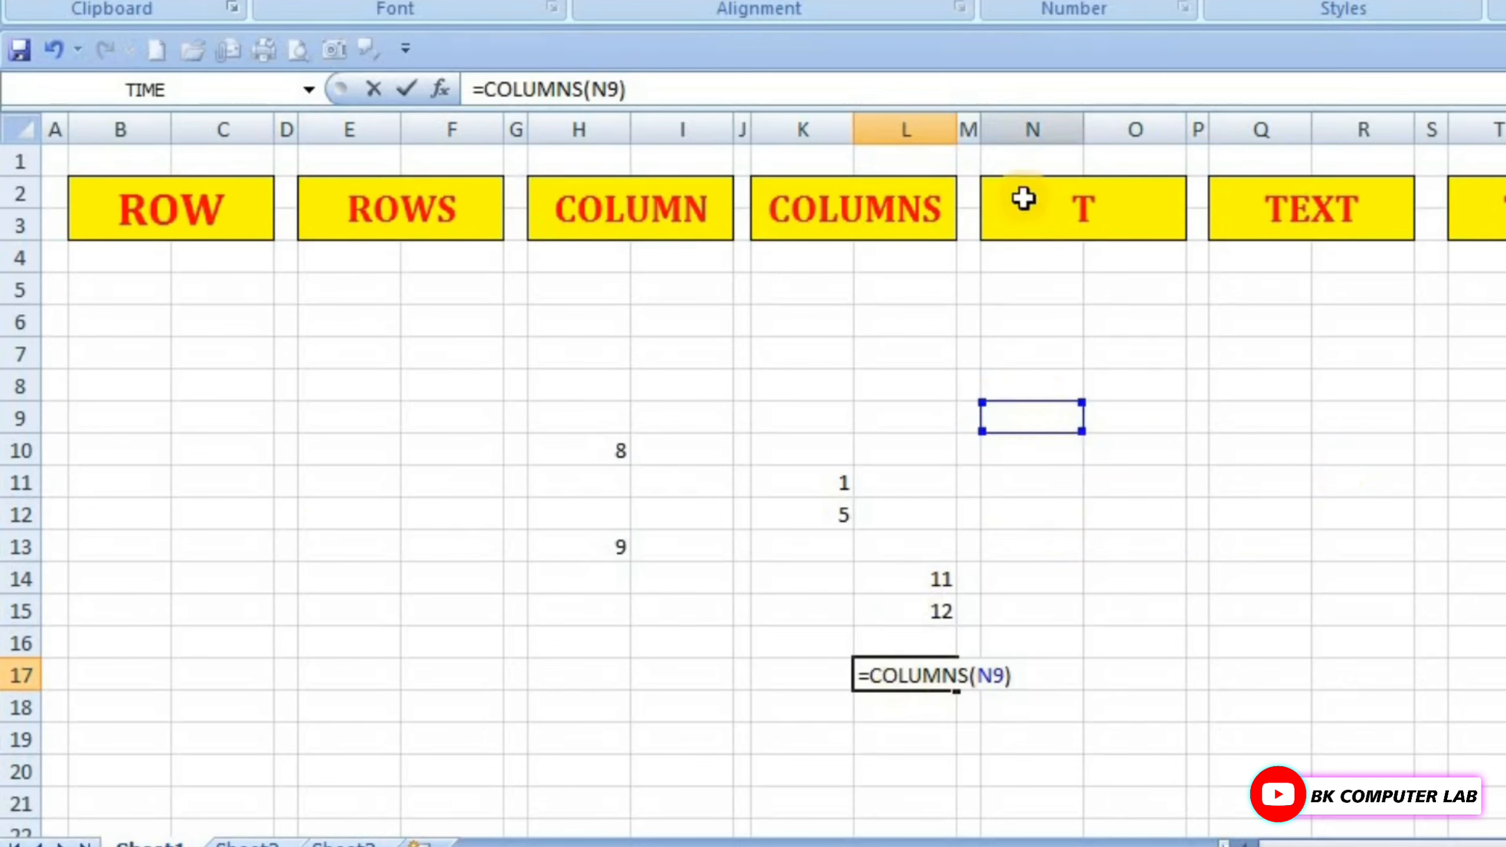
key("Return")
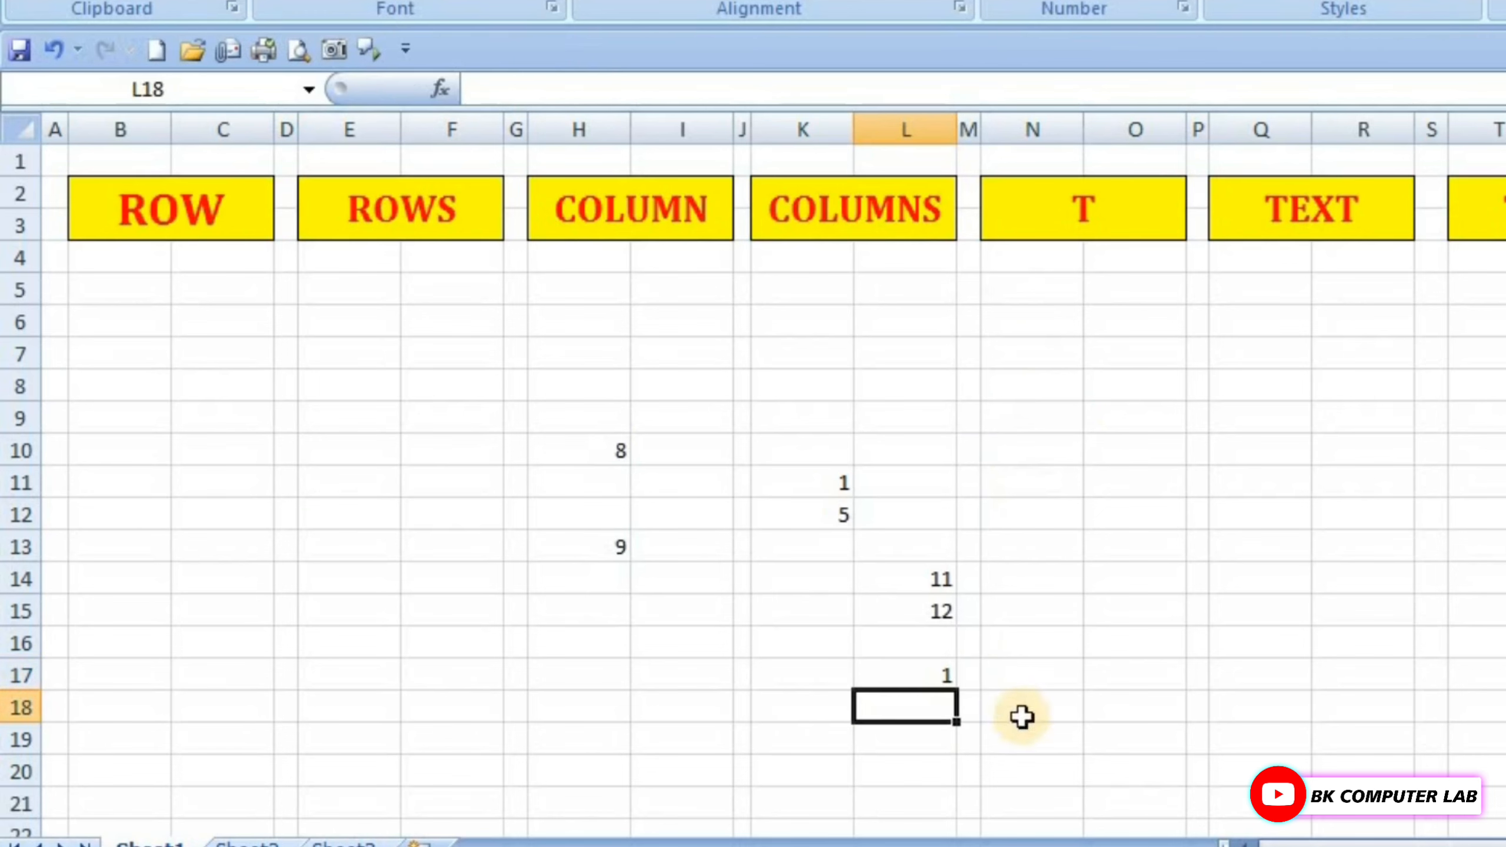
Enter =COLUMNS(N8:R10) in cell L18 and select that cell to view its formula.
type("=c")
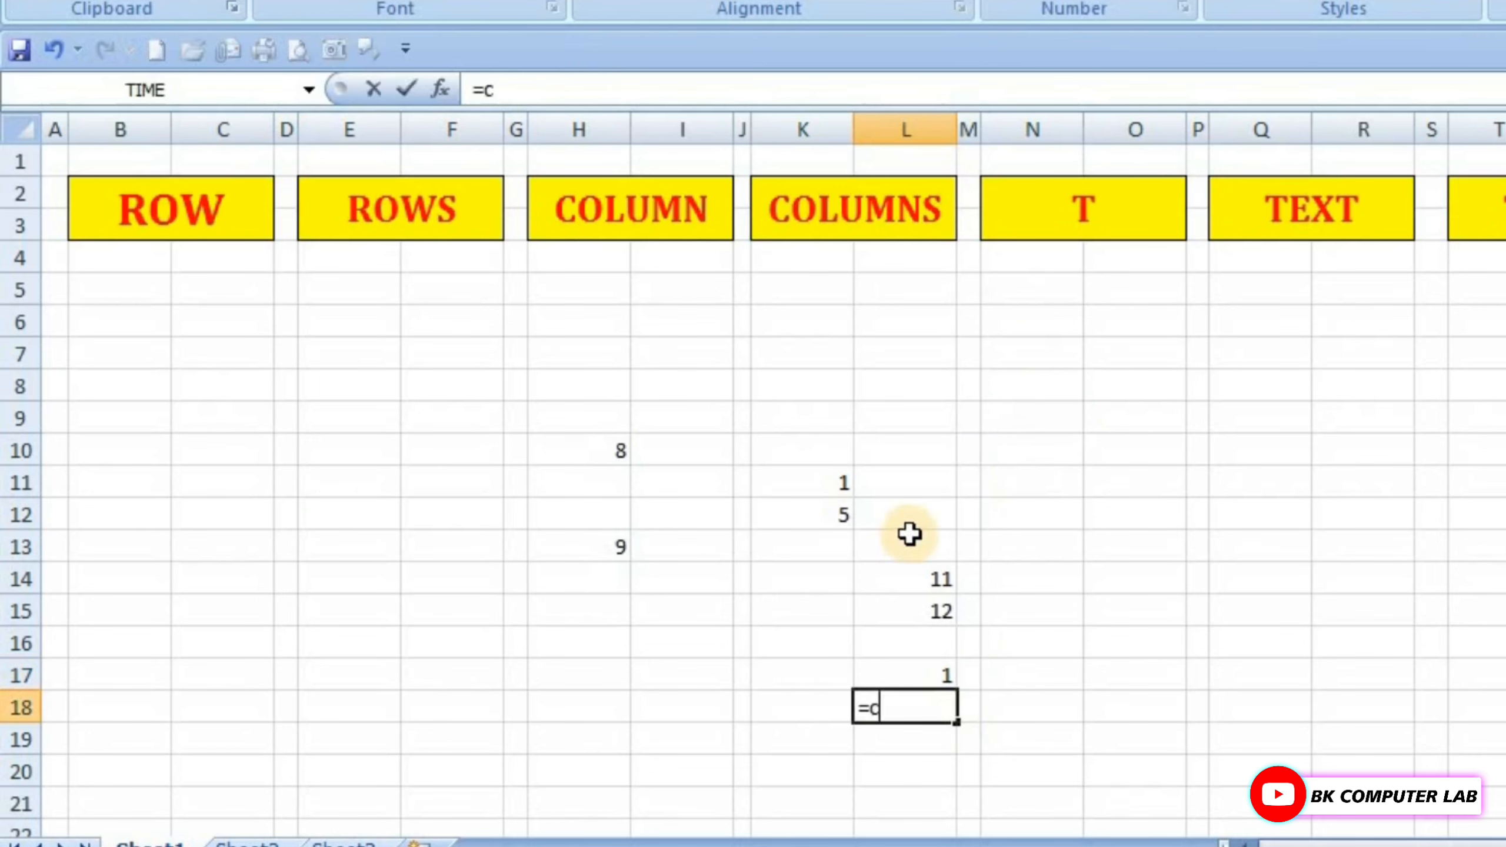
type("ol")
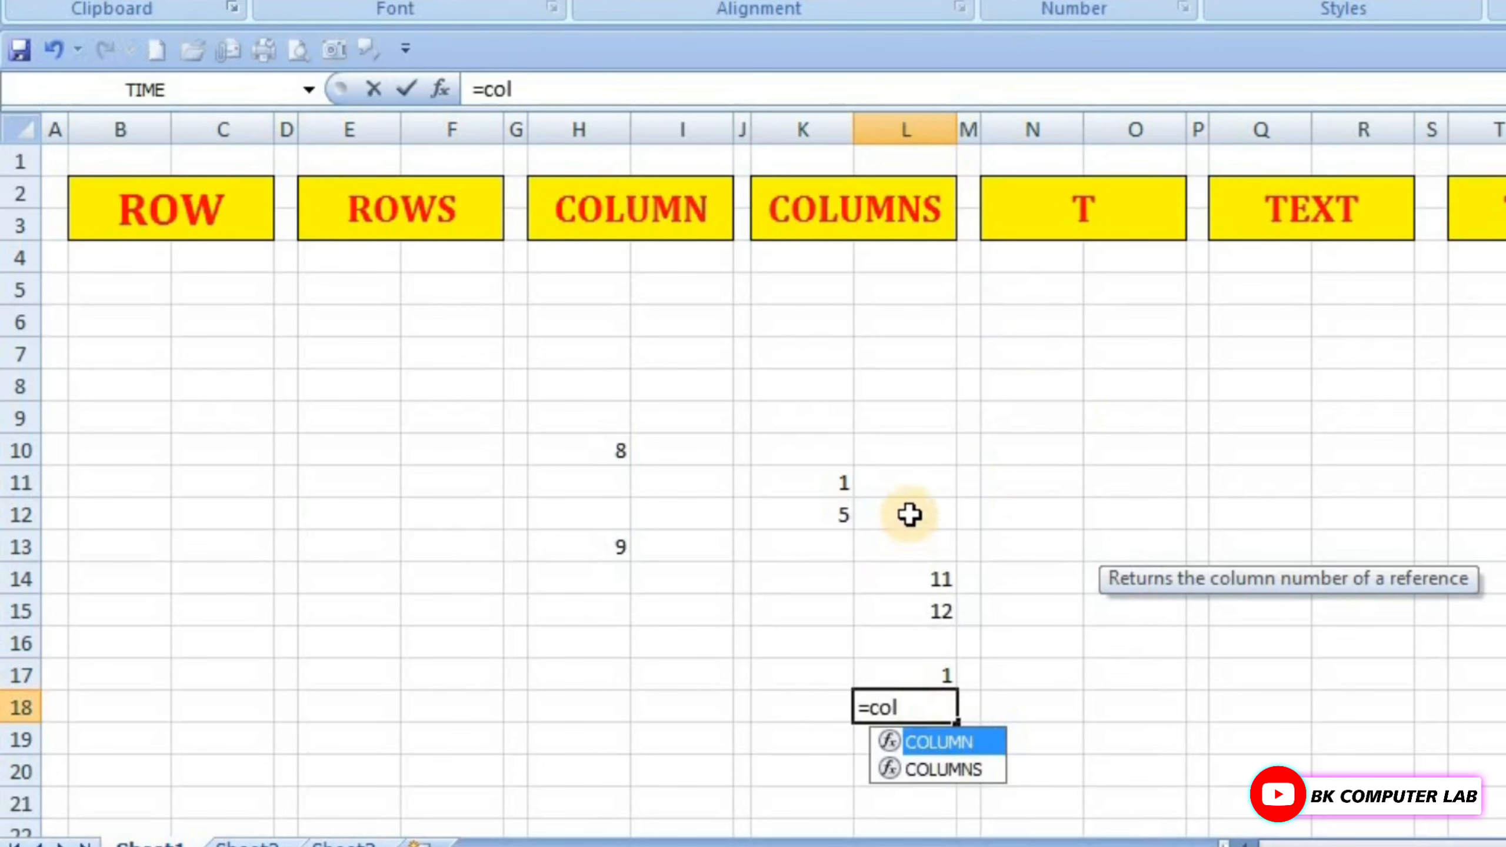
double_click(948, 765)
left_click_drag(1035, 384, 1380, 439)
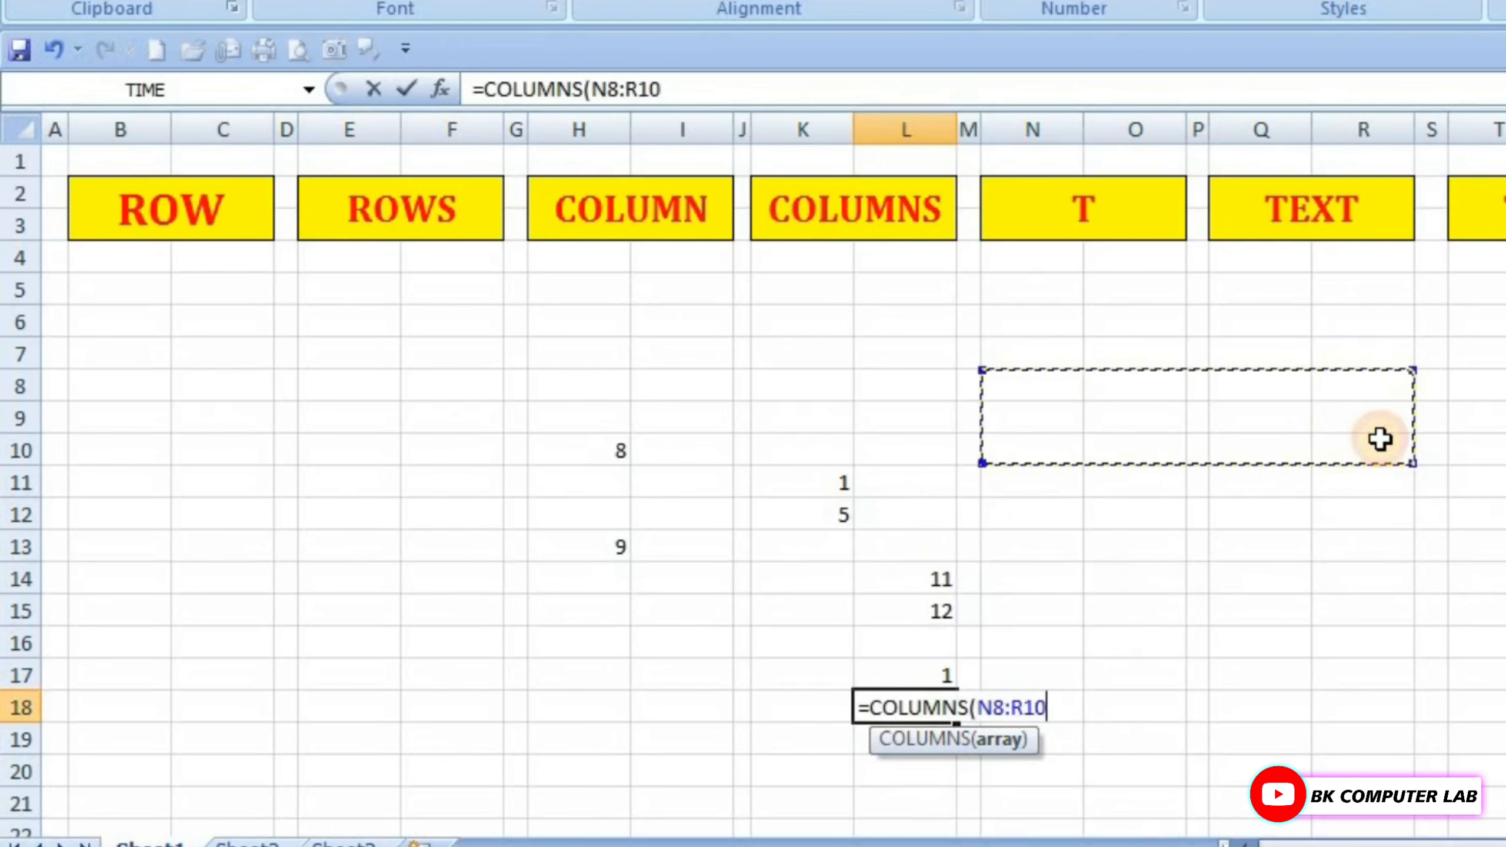
type(")")
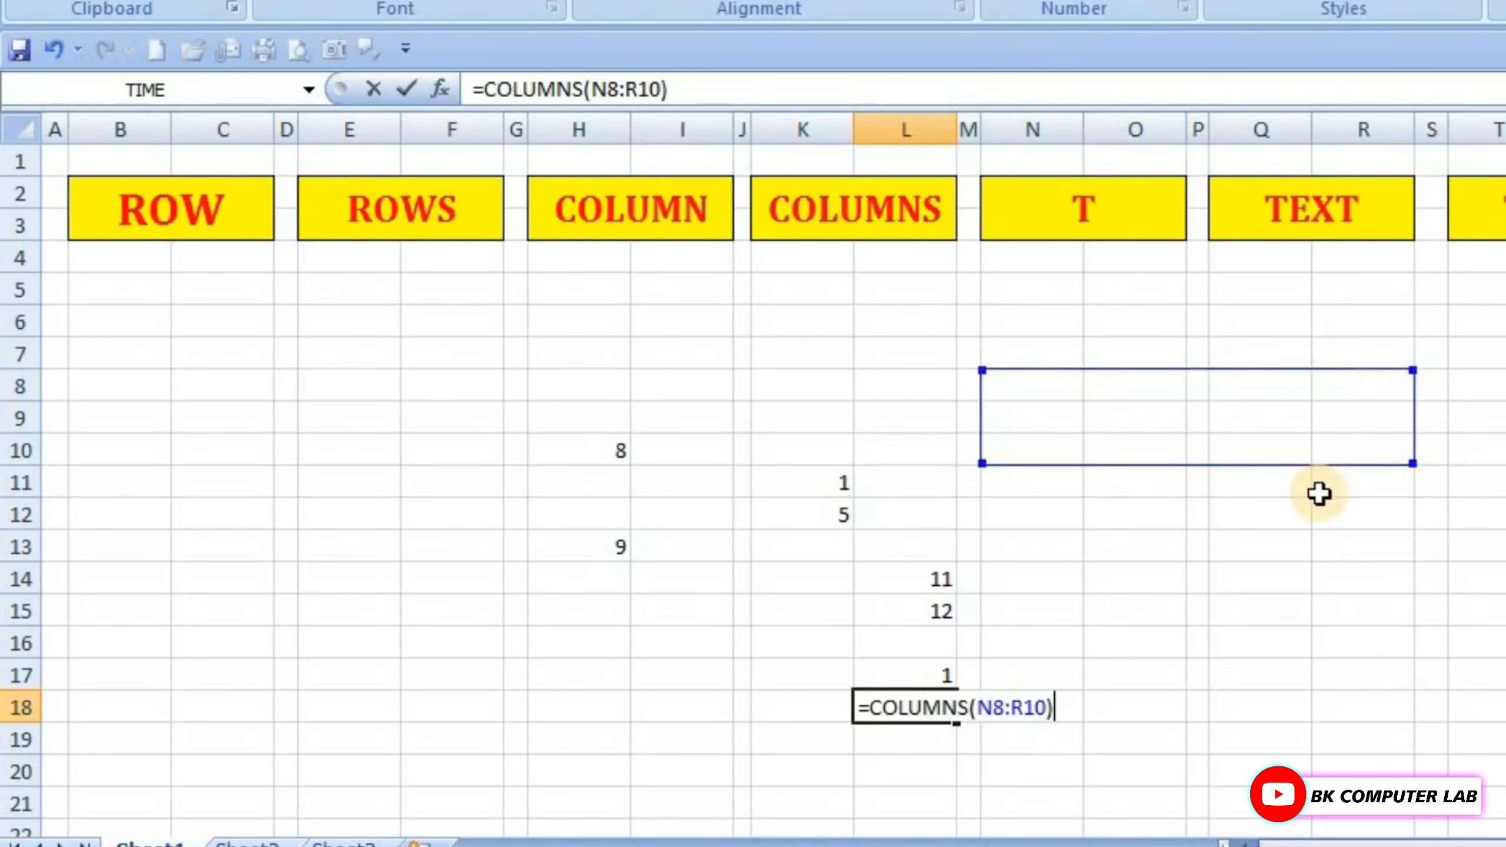
key("Return")
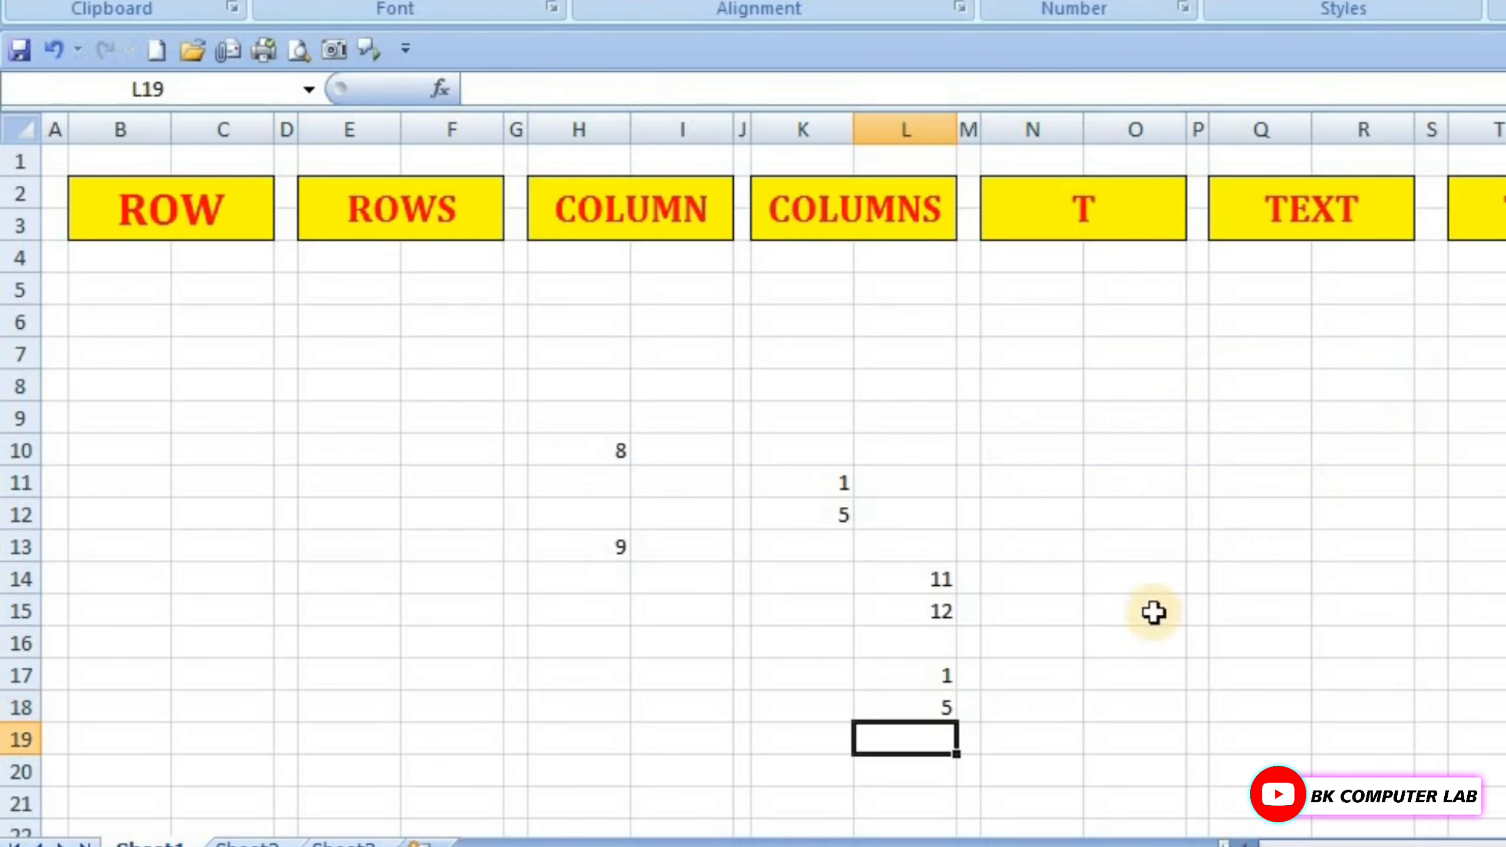
left_click(953, 708)
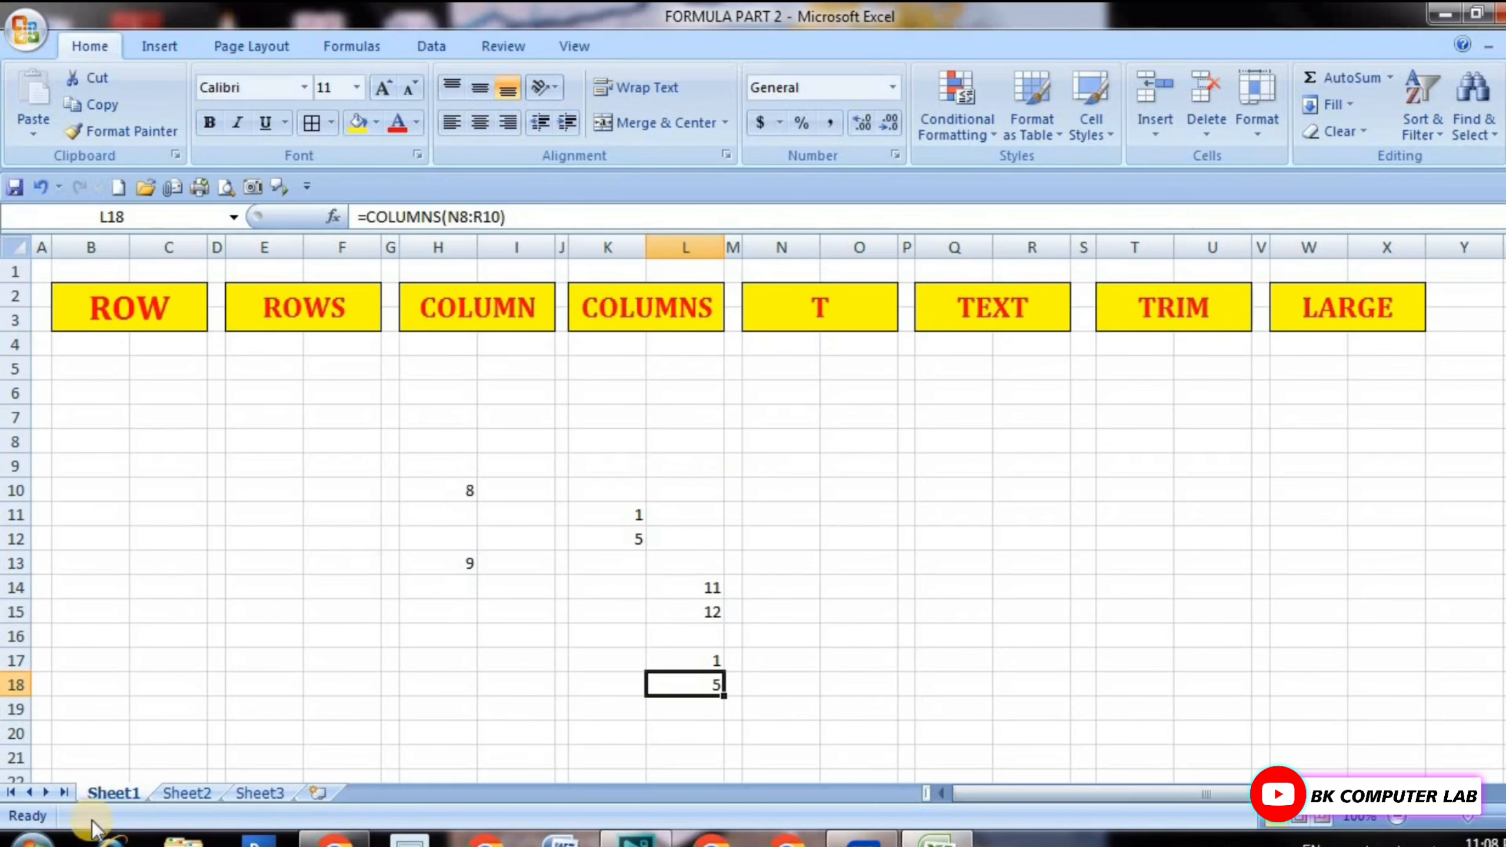
Switch to Sheet2 and enter the formula =T(C5) in cell D5 of the T FORMULA table.
left_click(192, 795)
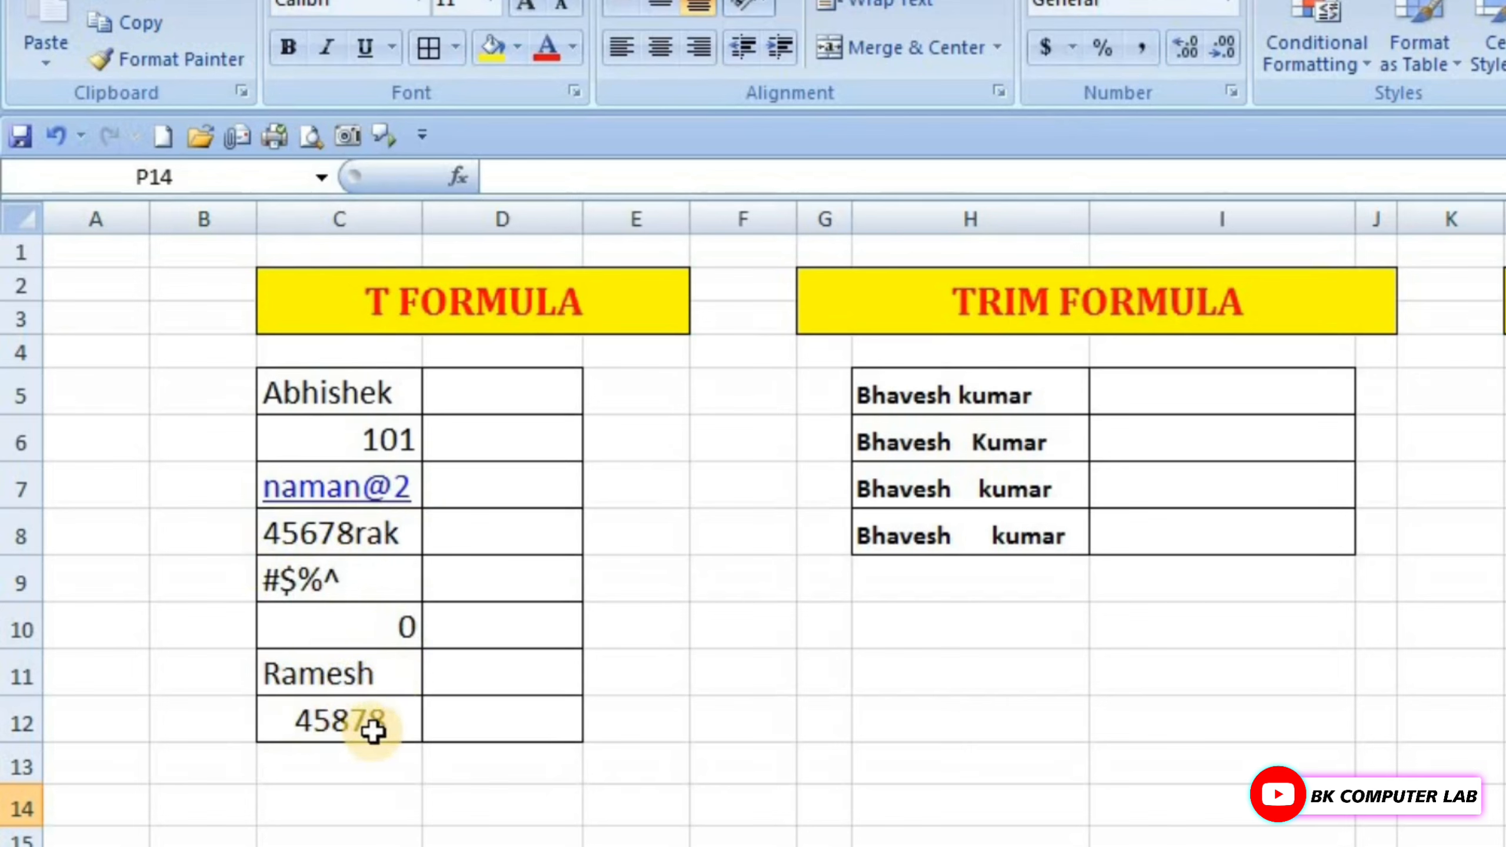
left_click(507, 403)
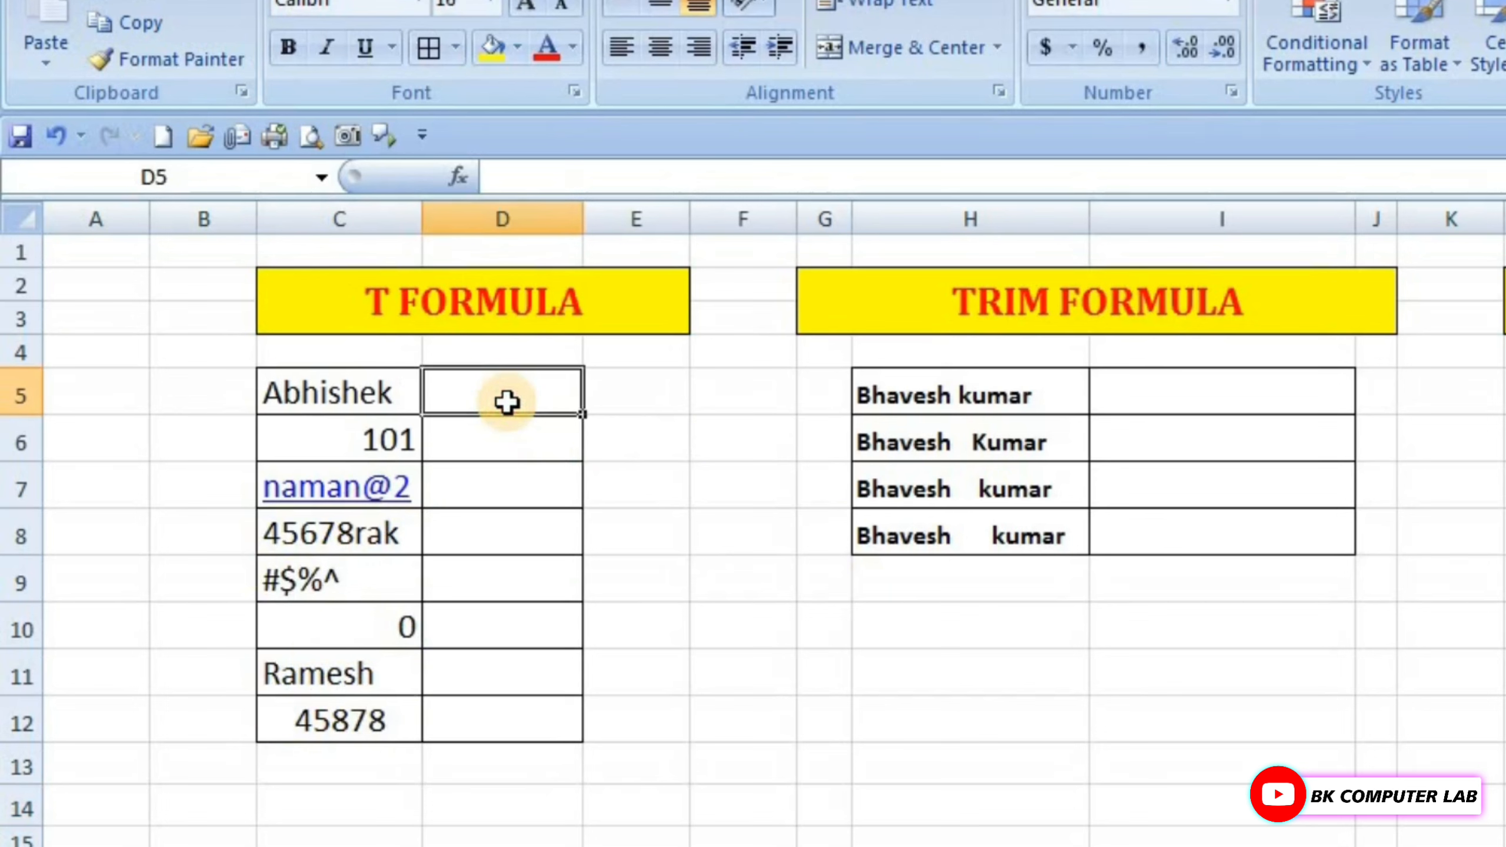
type("=t")
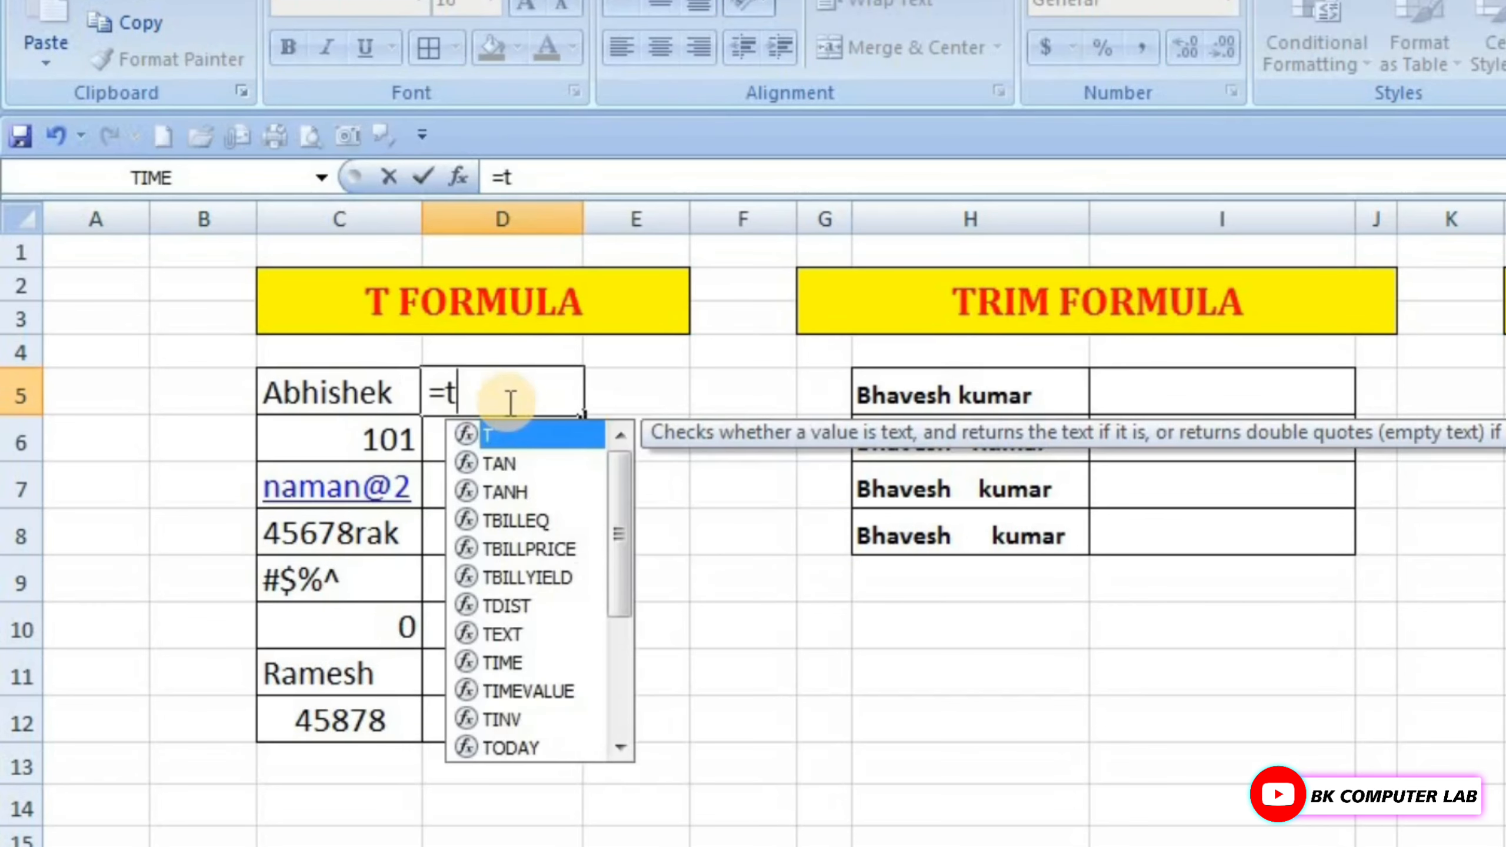
type("(")
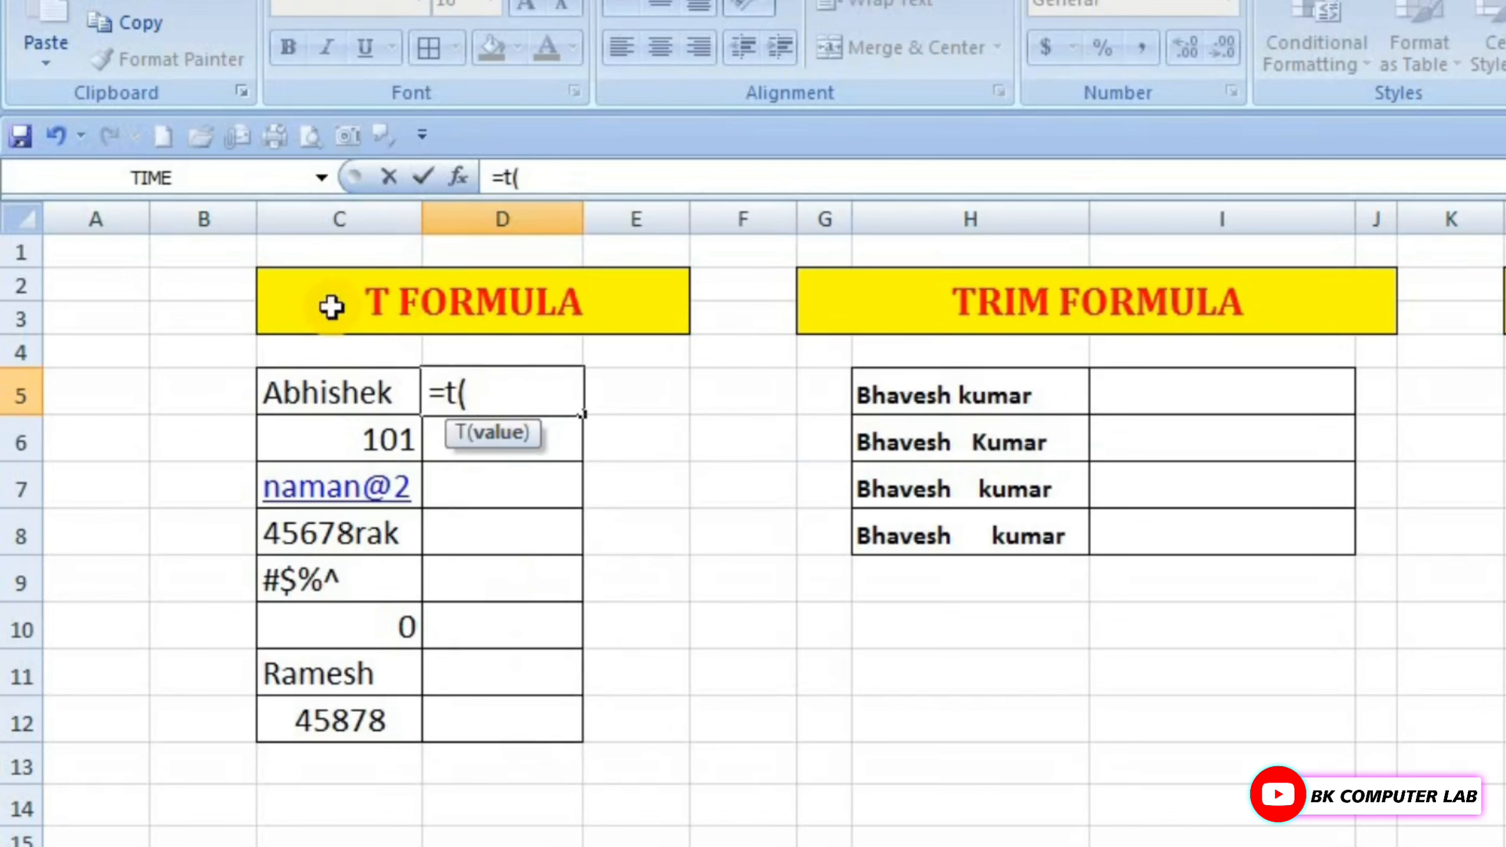
left_click(313, 401)
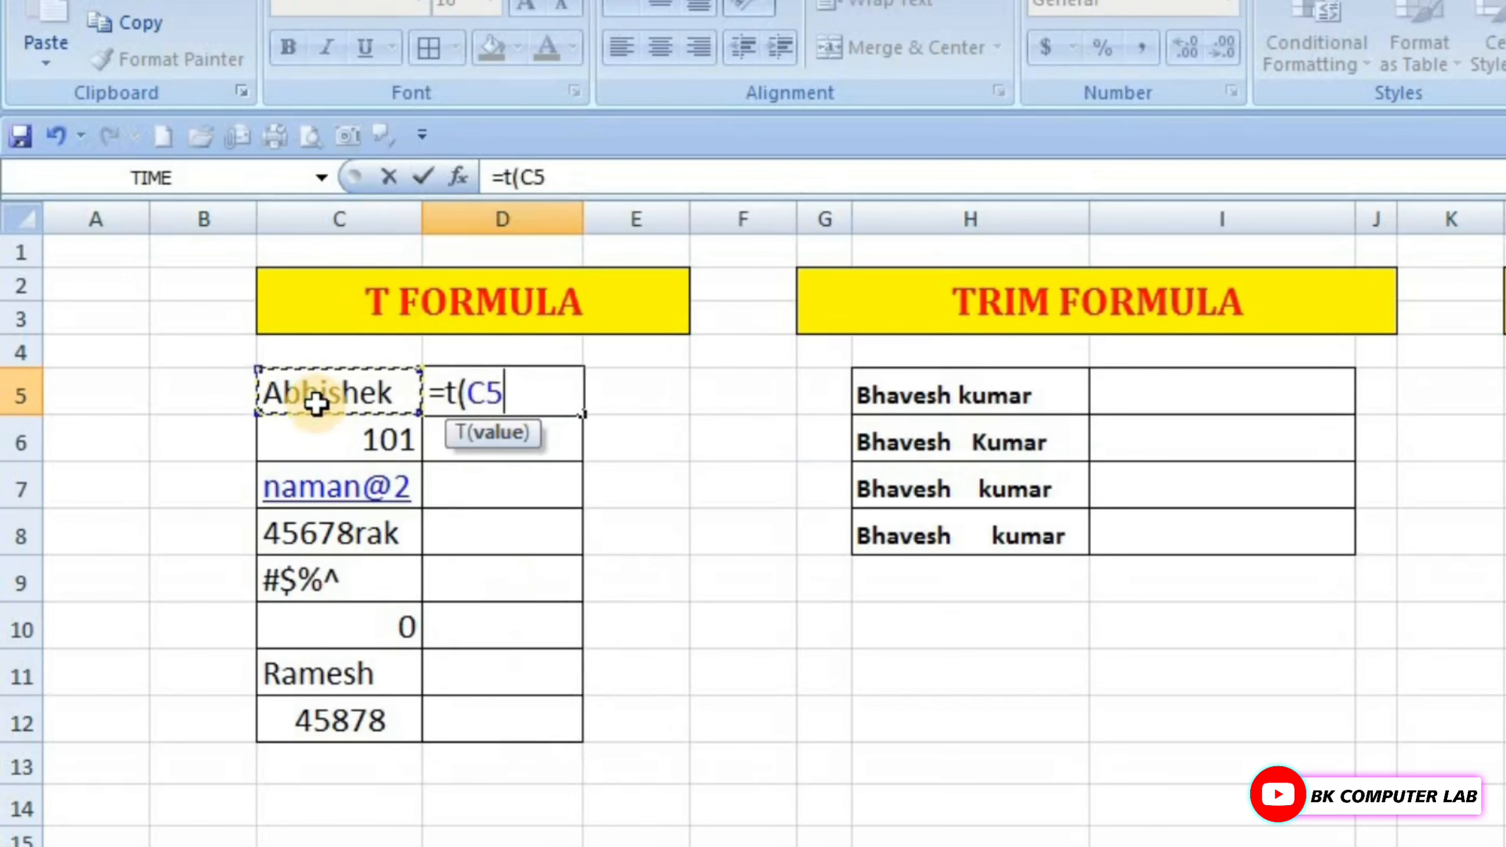
type(")")
key("Return")
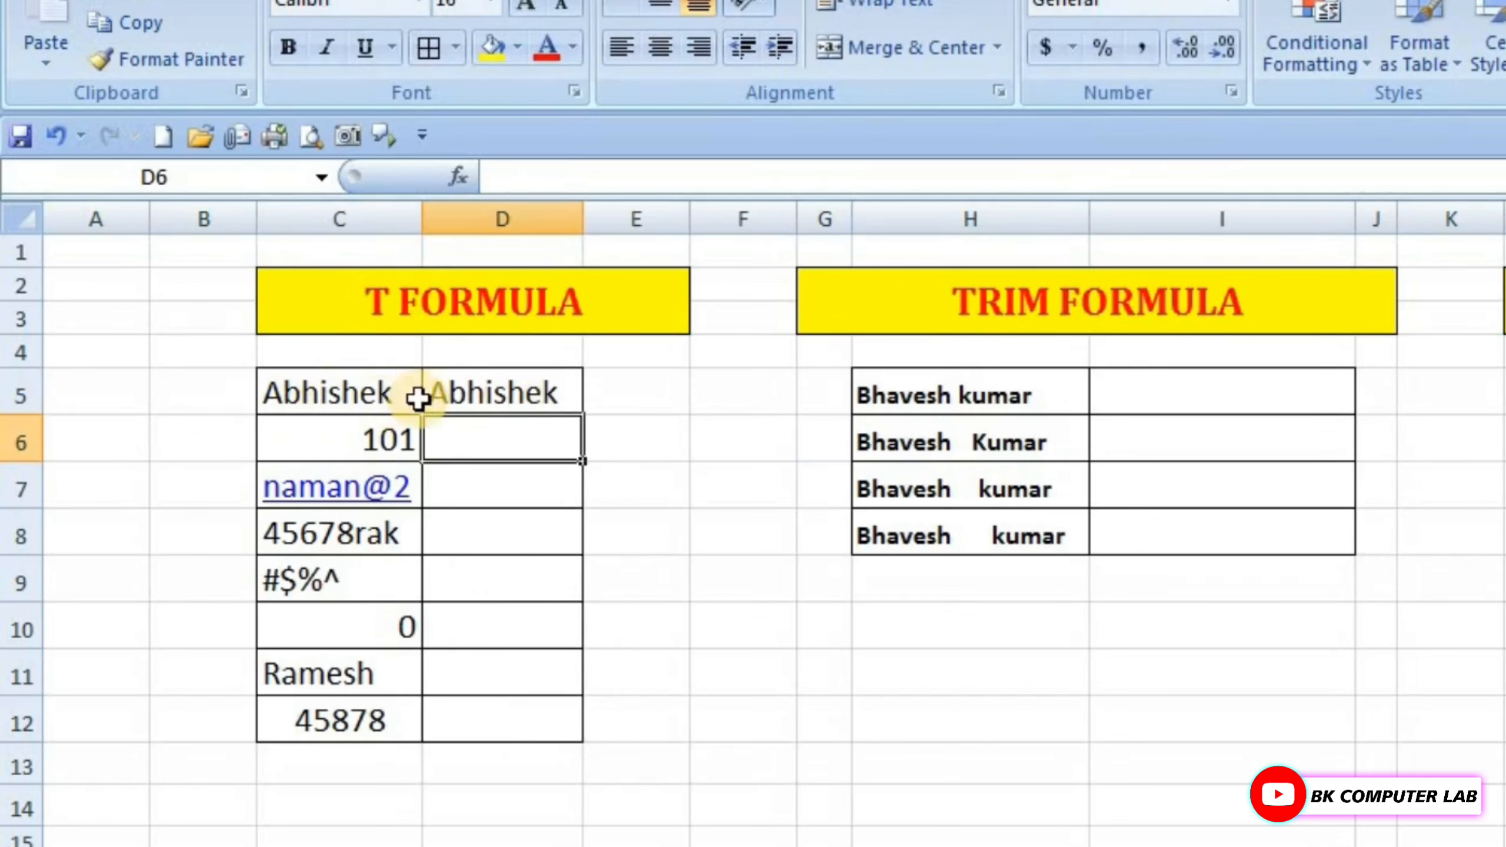
Fill the T formula from D5 down through D12.
left_click(528, 389)
left_click_drag(584, 419, 572, 735)
left_click(709, 723)
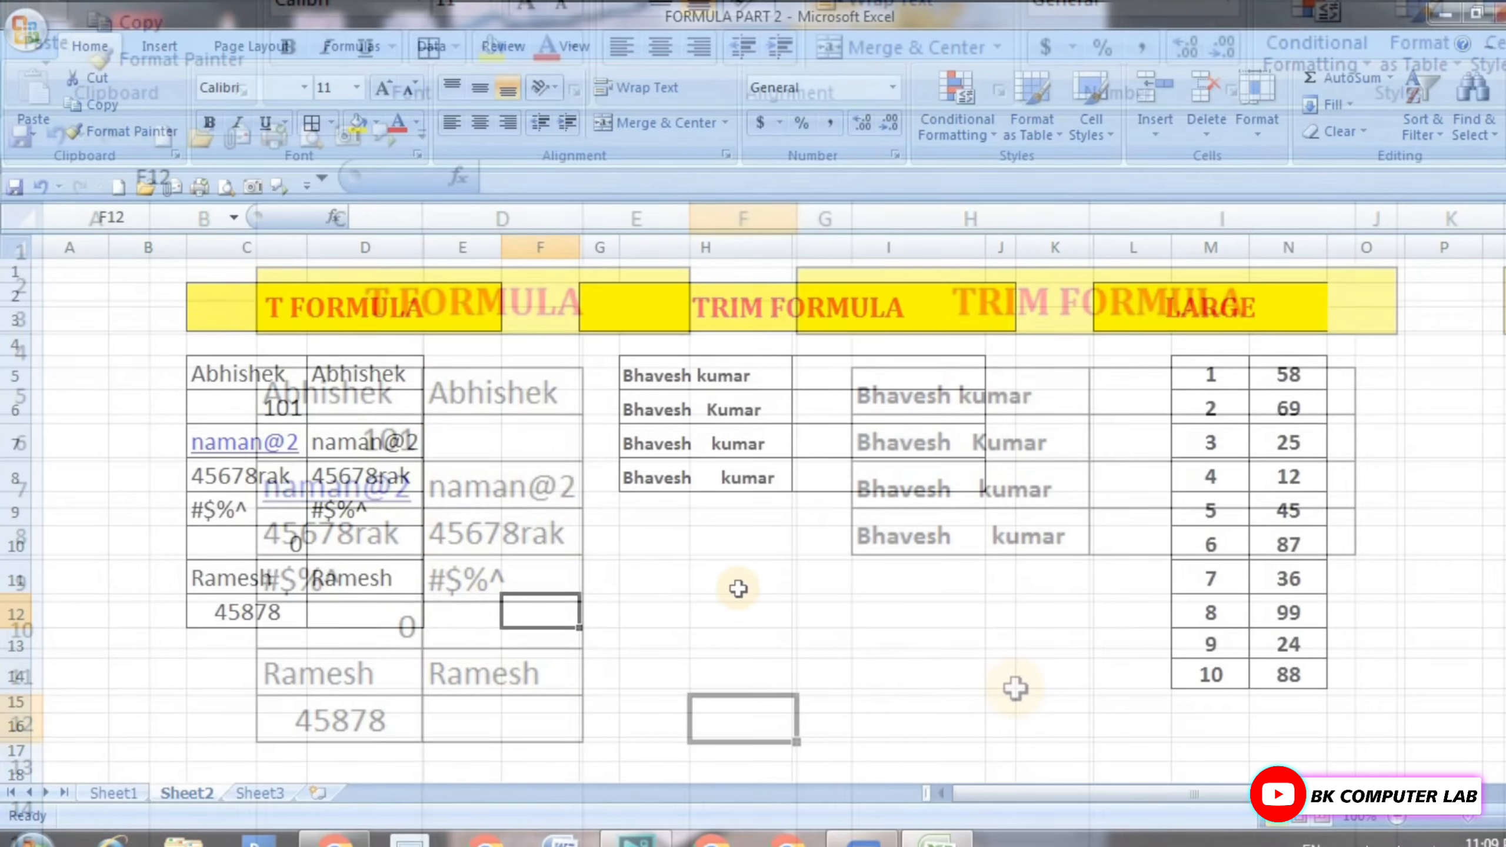
left_click(1020, 688)
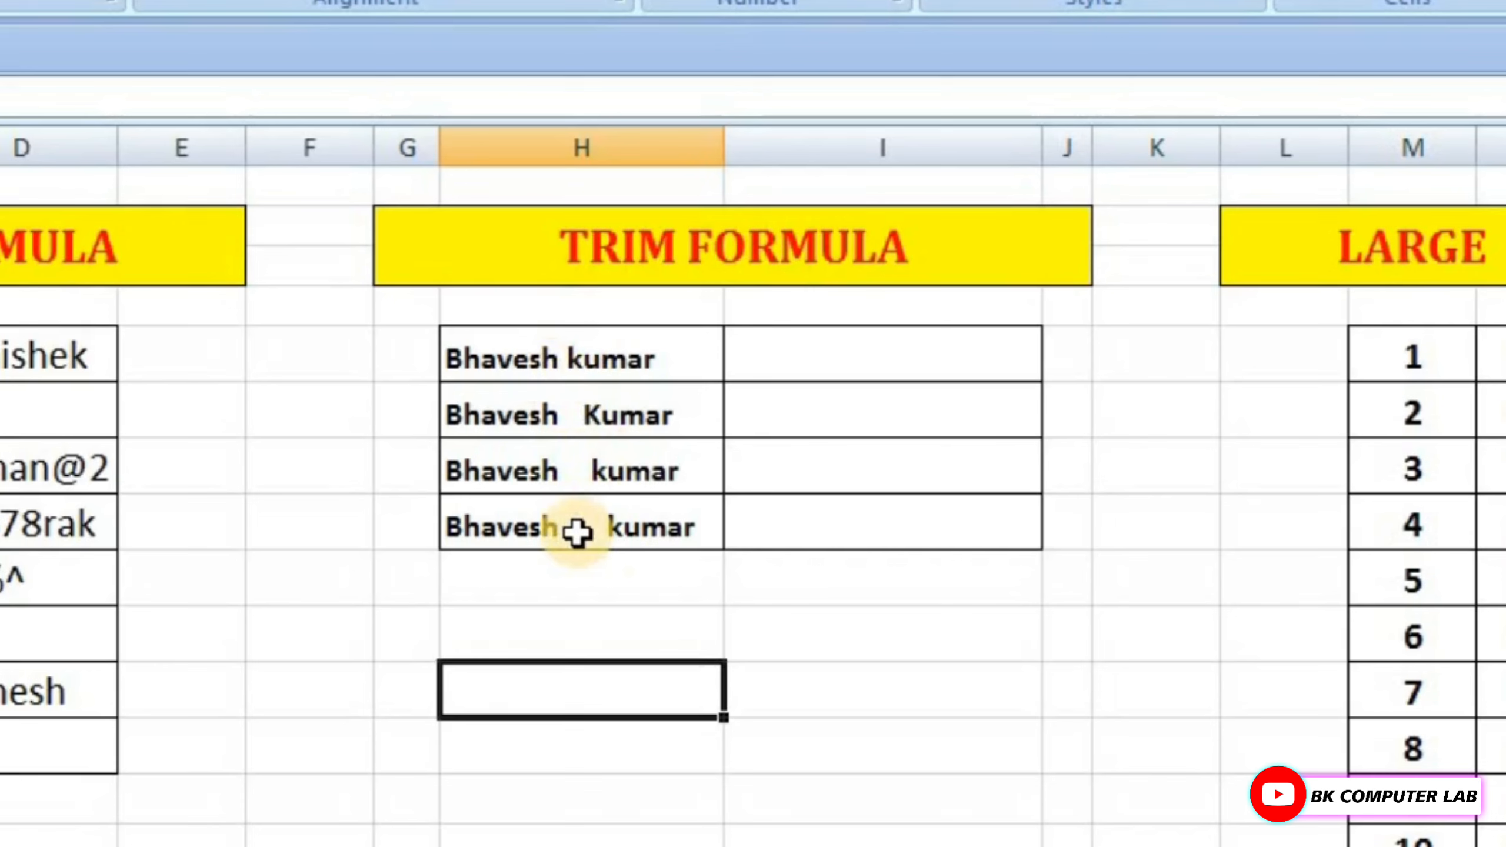
Enter the formula =TRIM(H5) in cell I5 of the TRIM FORMULA table.
left_click(873, 360)
type("=")
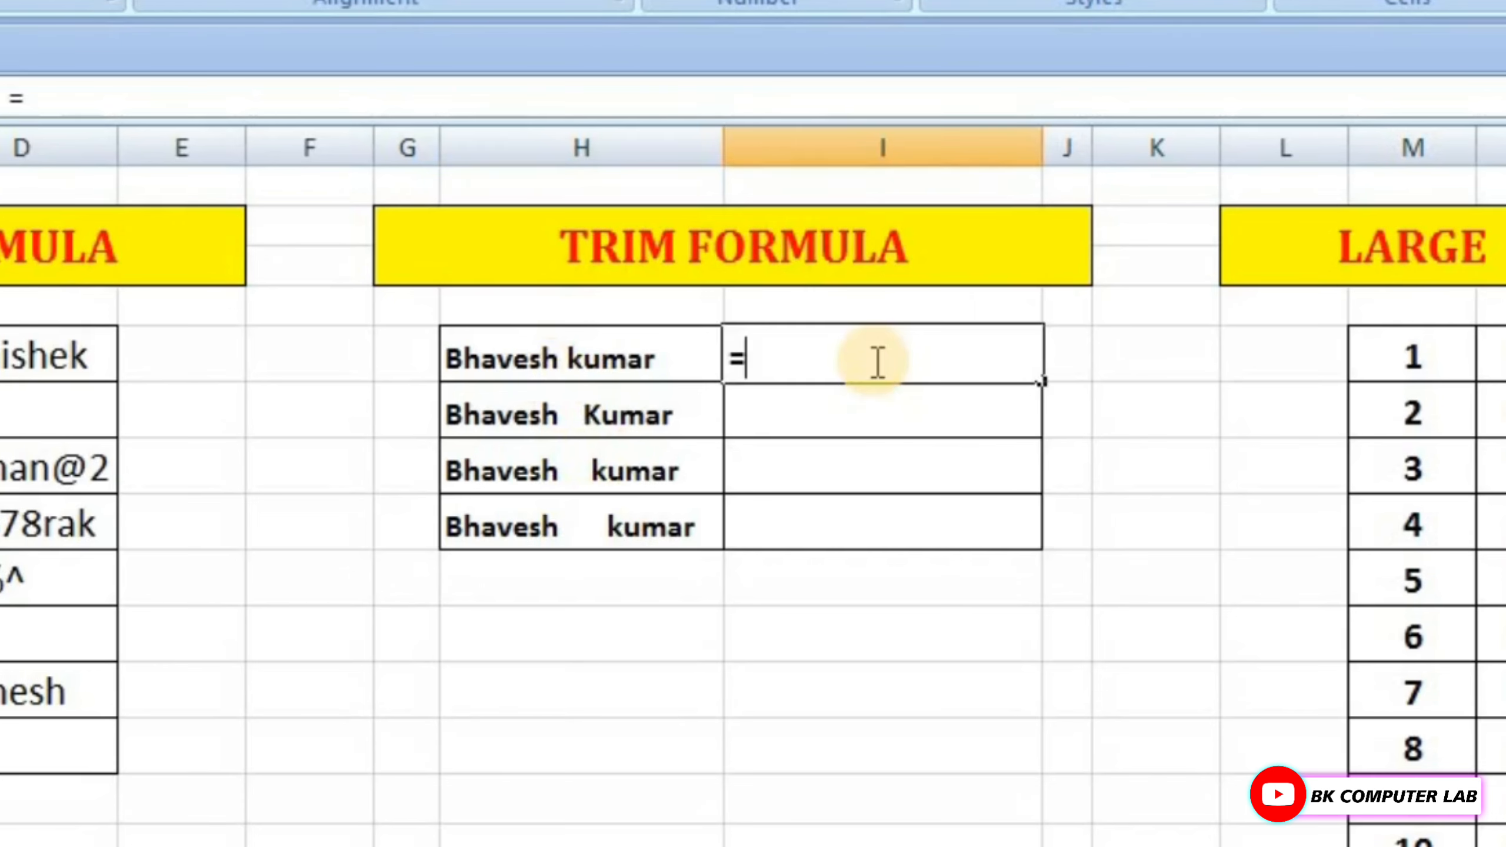
type("trim(")
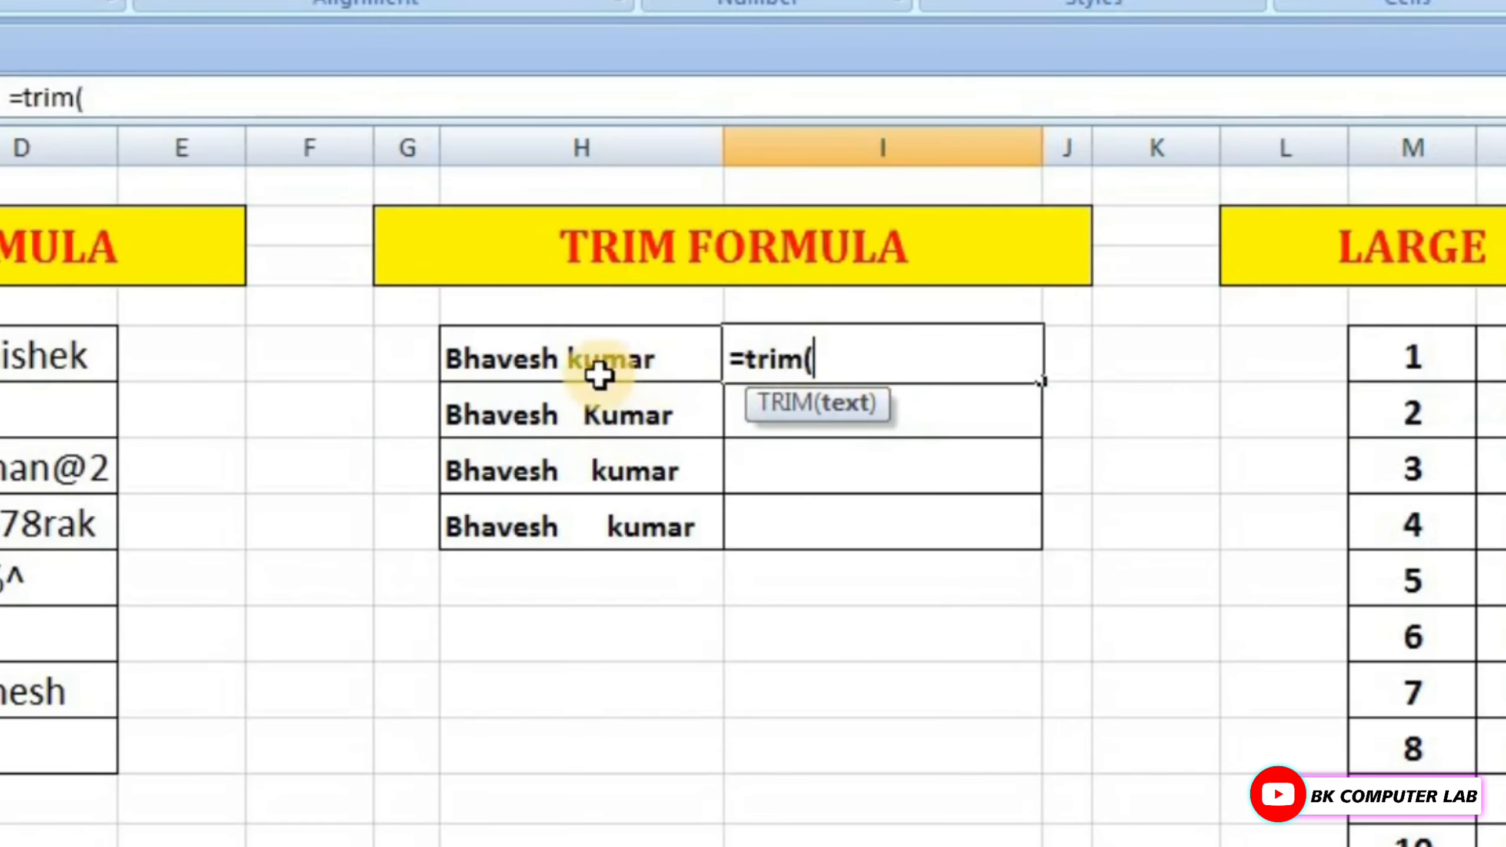
left_click(600, 376)
type(")")
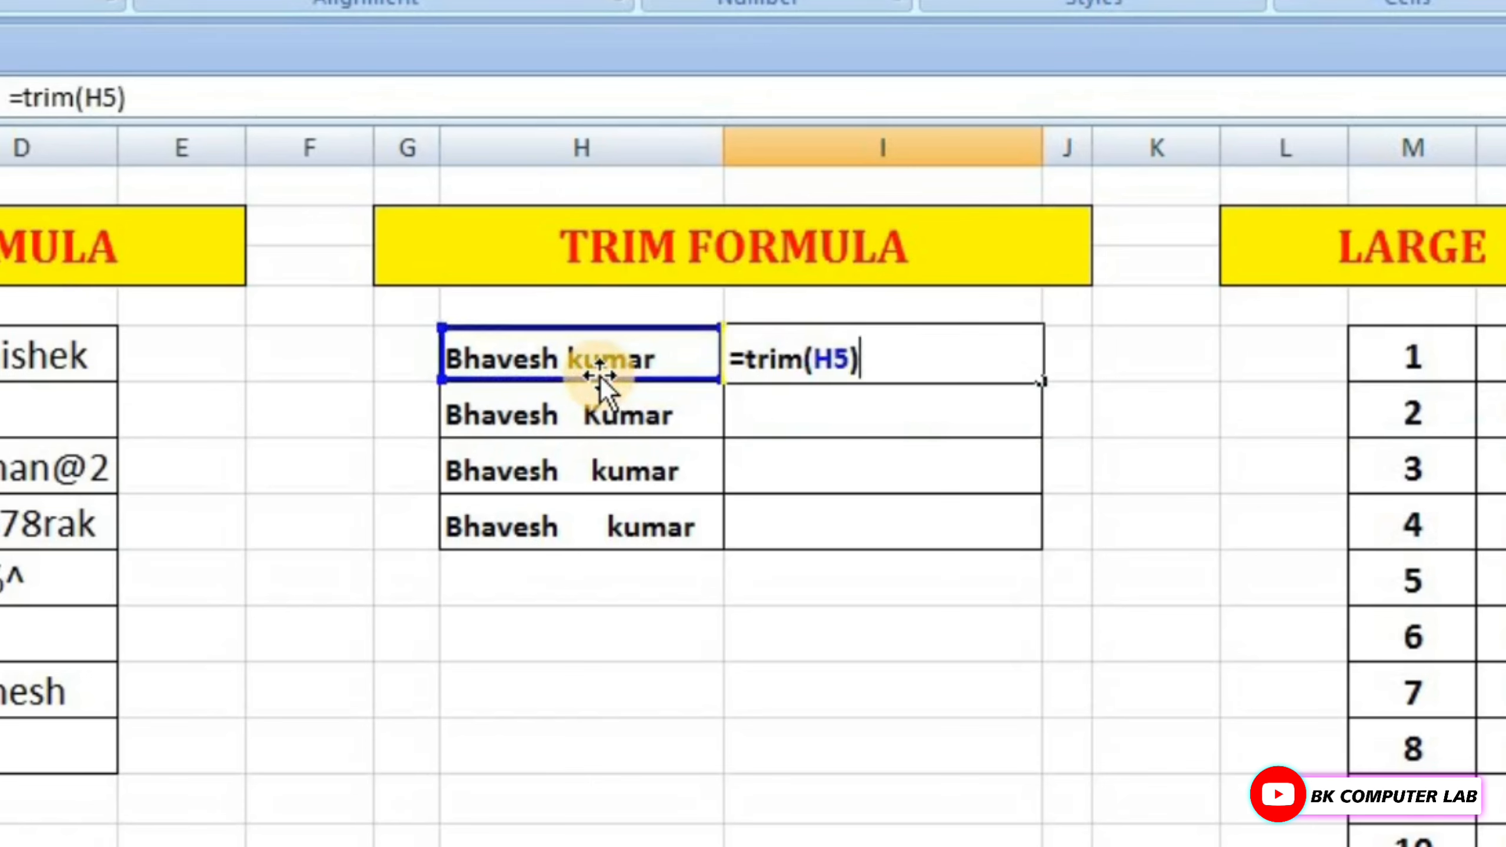
key("Return")
Fill the TRIM formula from I5 down through I8.
left_click(874, 360)
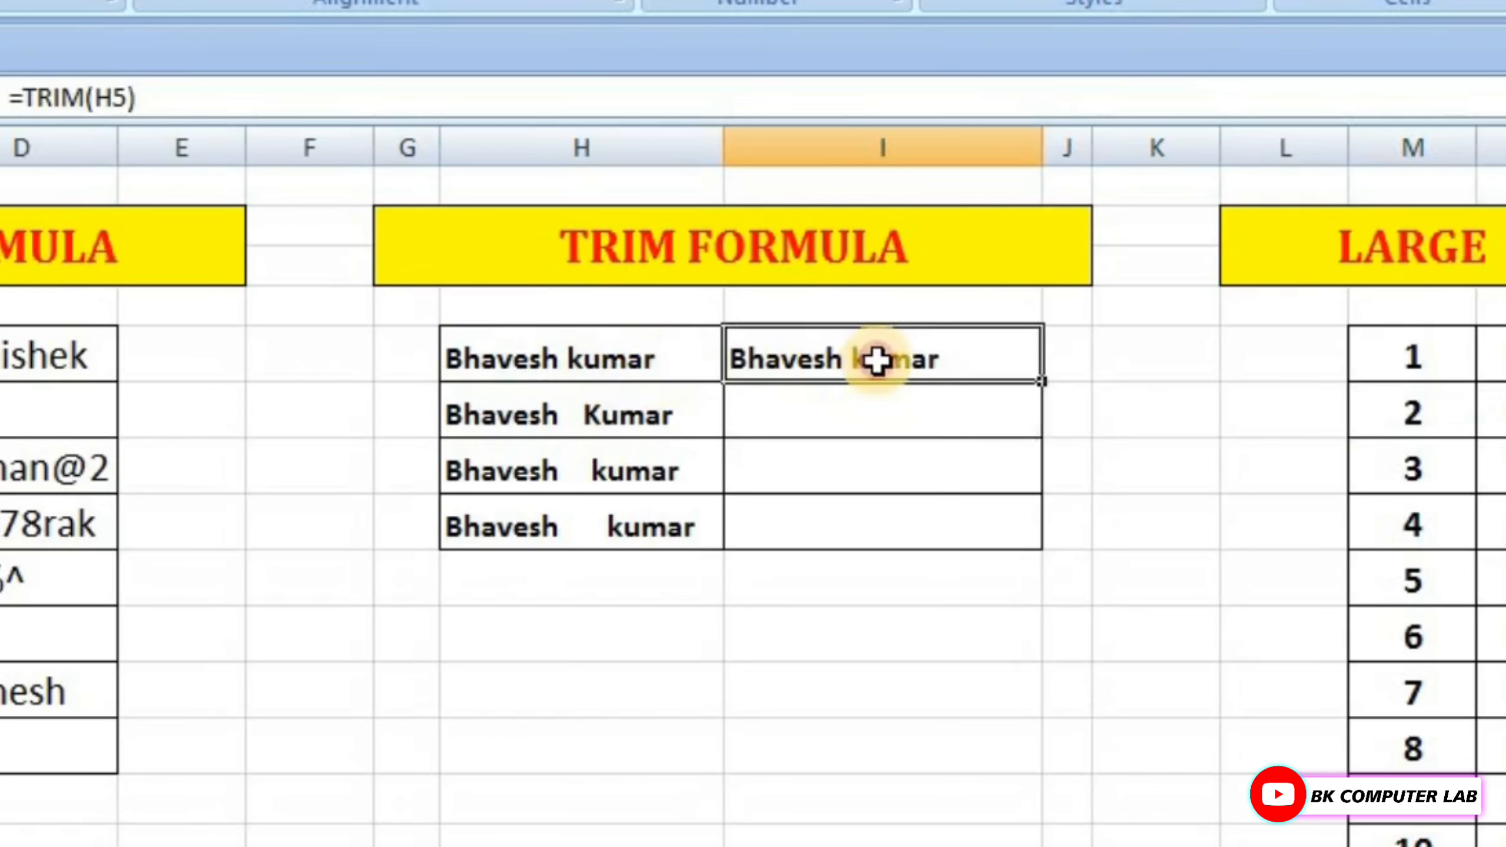
left_click_drag(1038, 389, 1015, 537)
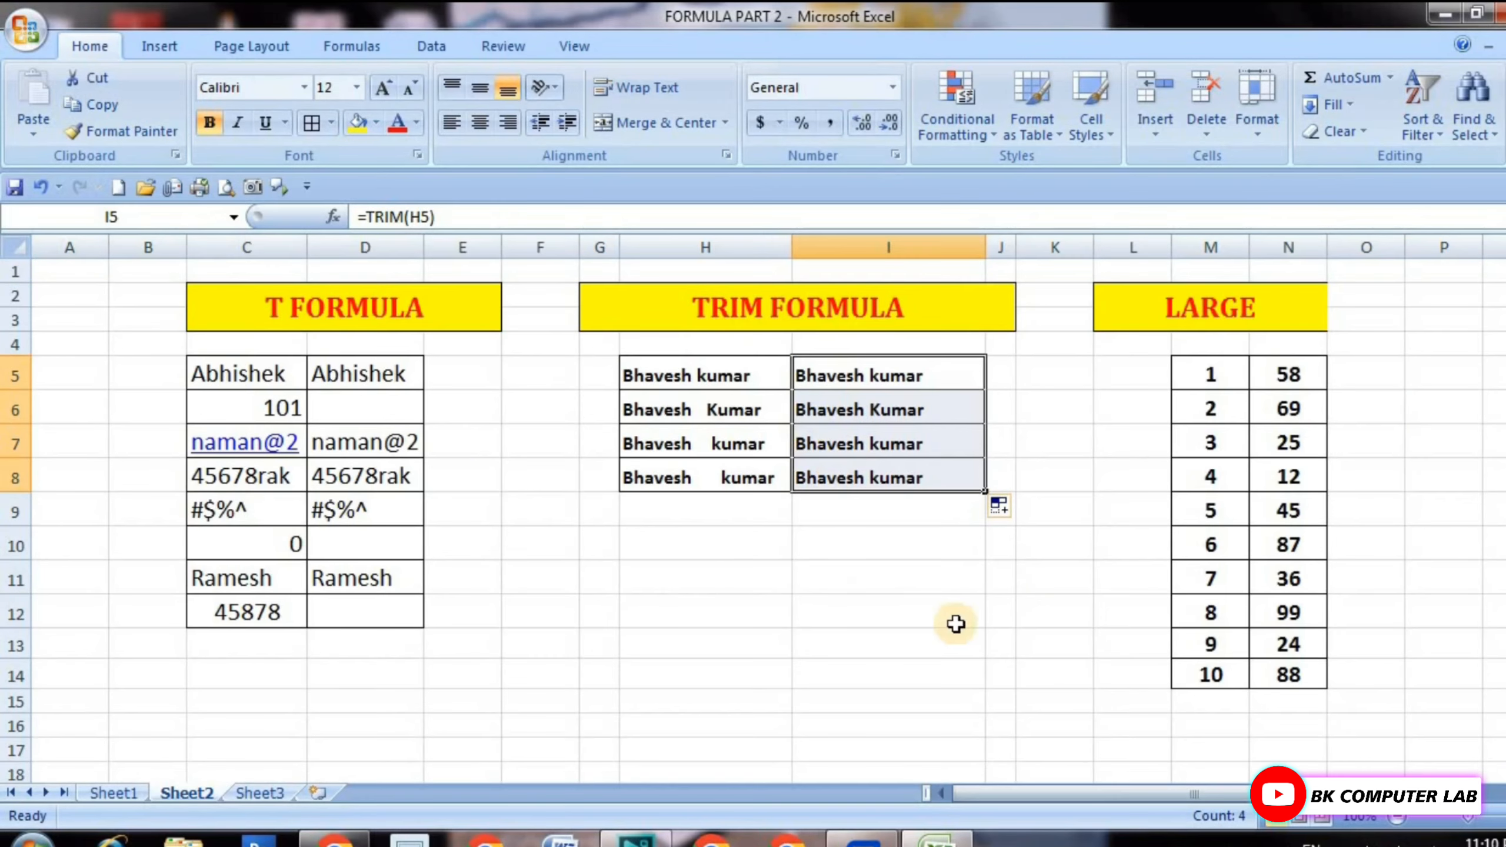
left_click(996, 766)
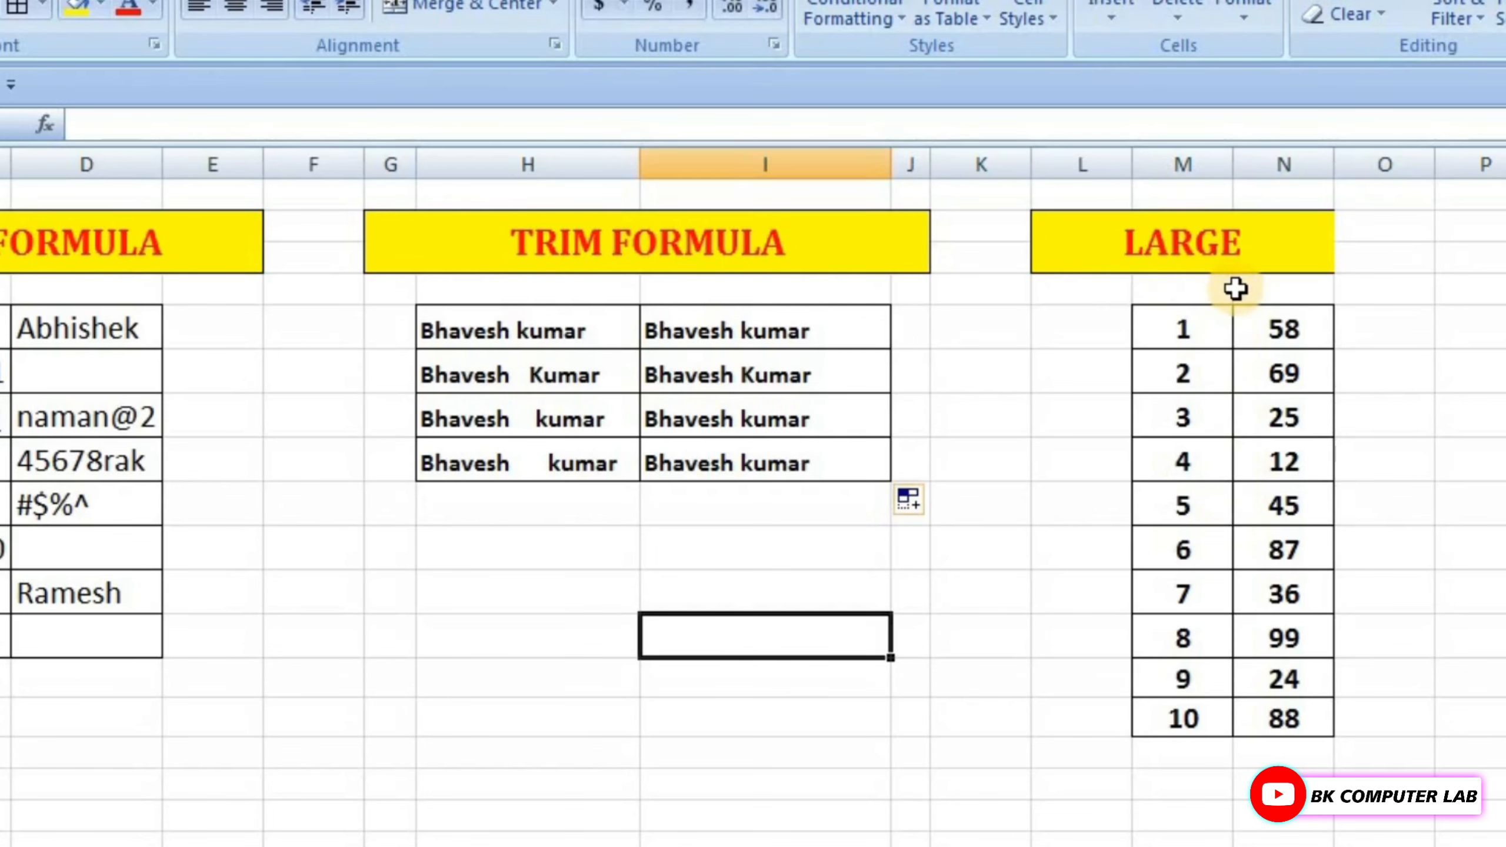
Enter =LARGE(M5:M14,2) in cell M15 and review the formula's arguments without changing them.
scroll(1233, 290, "down", 1)
scroll(1234, 289, "up", 1)
left_click(1184, 755)
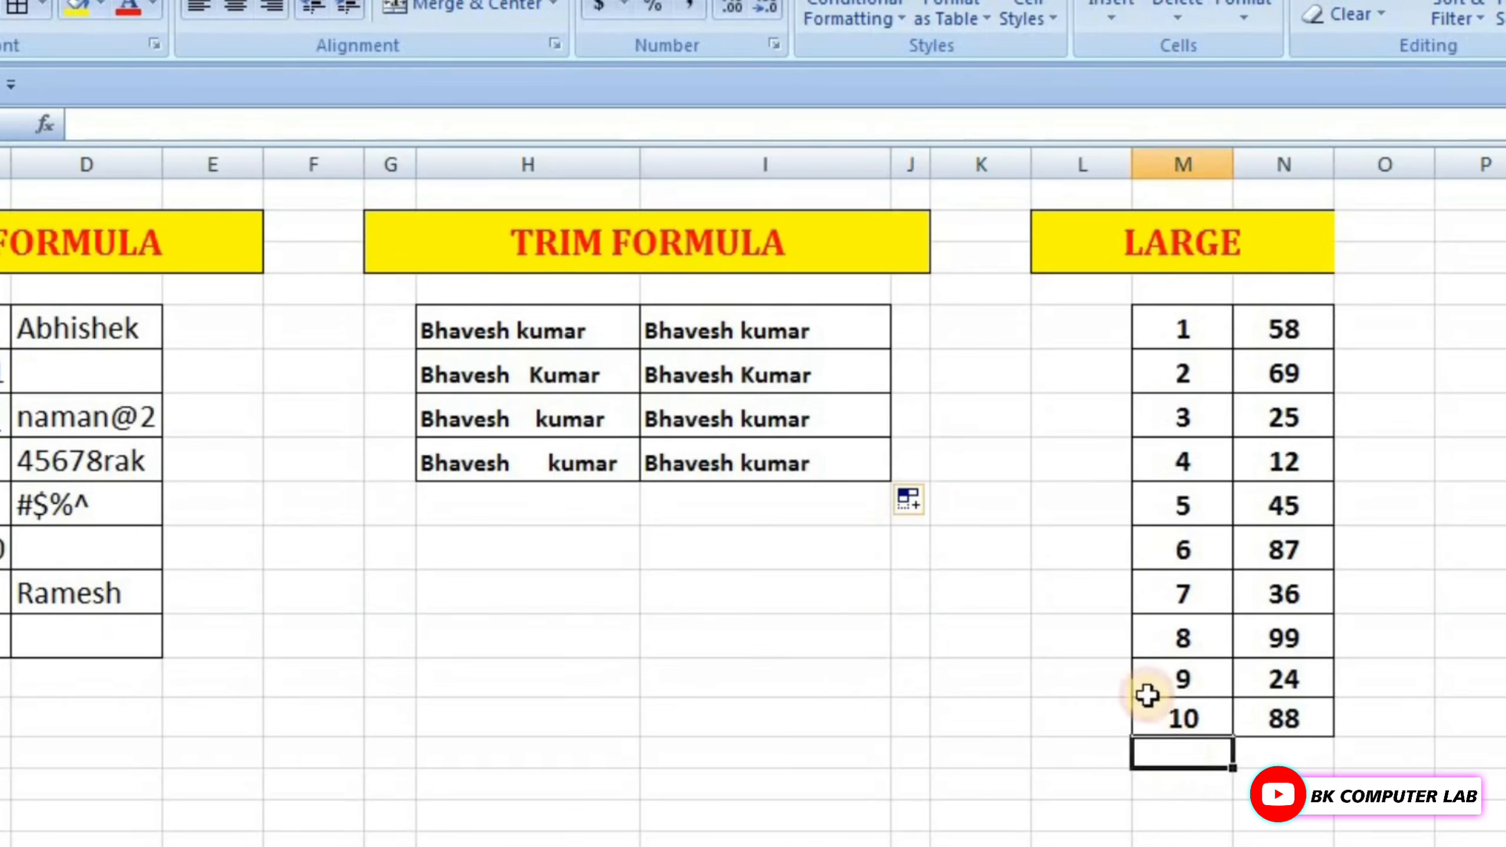
type("=la")
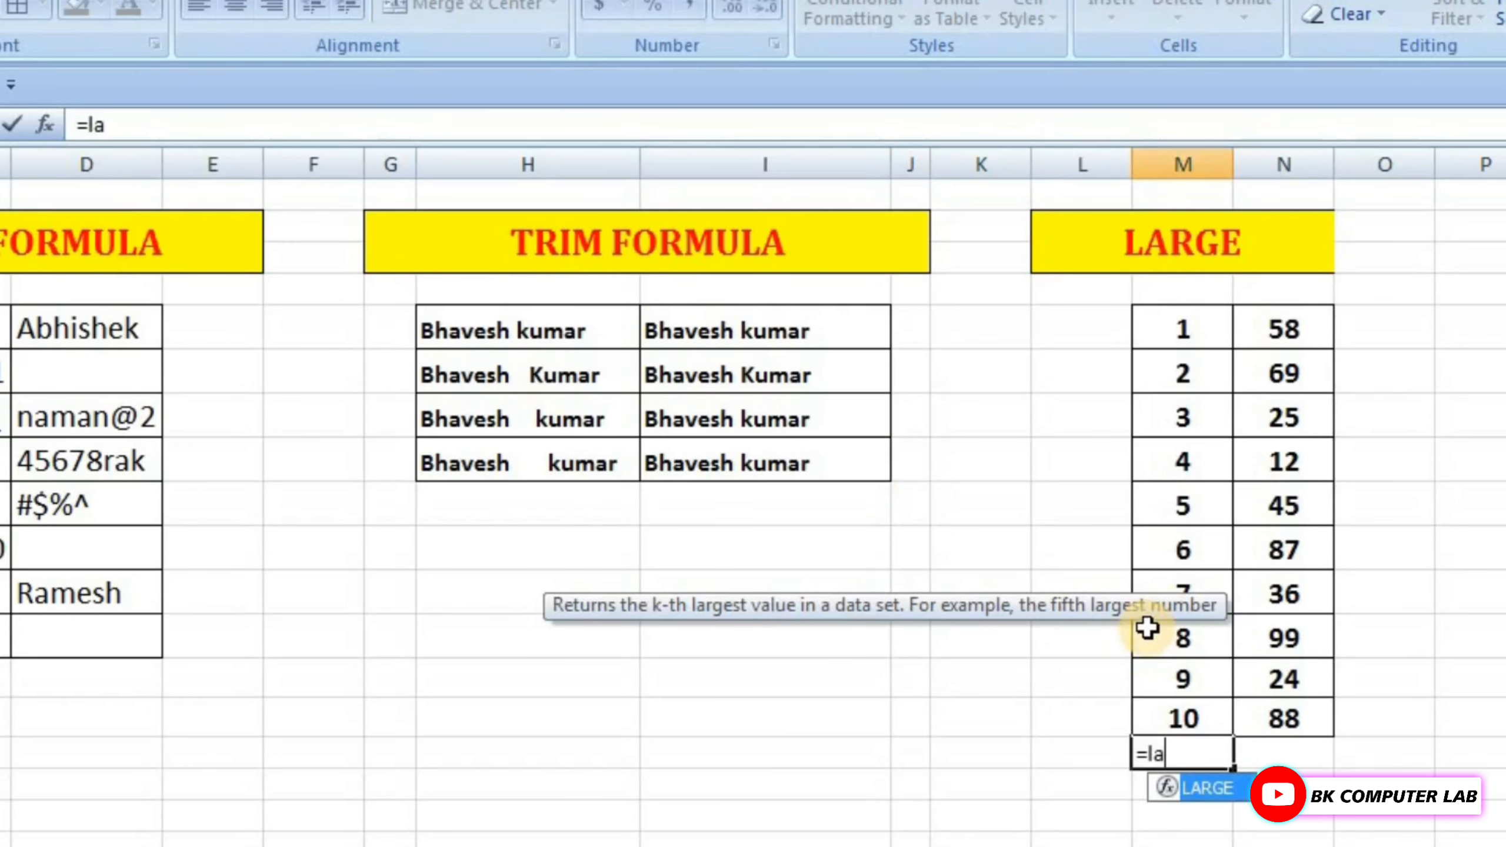
double_click(1212, 792)
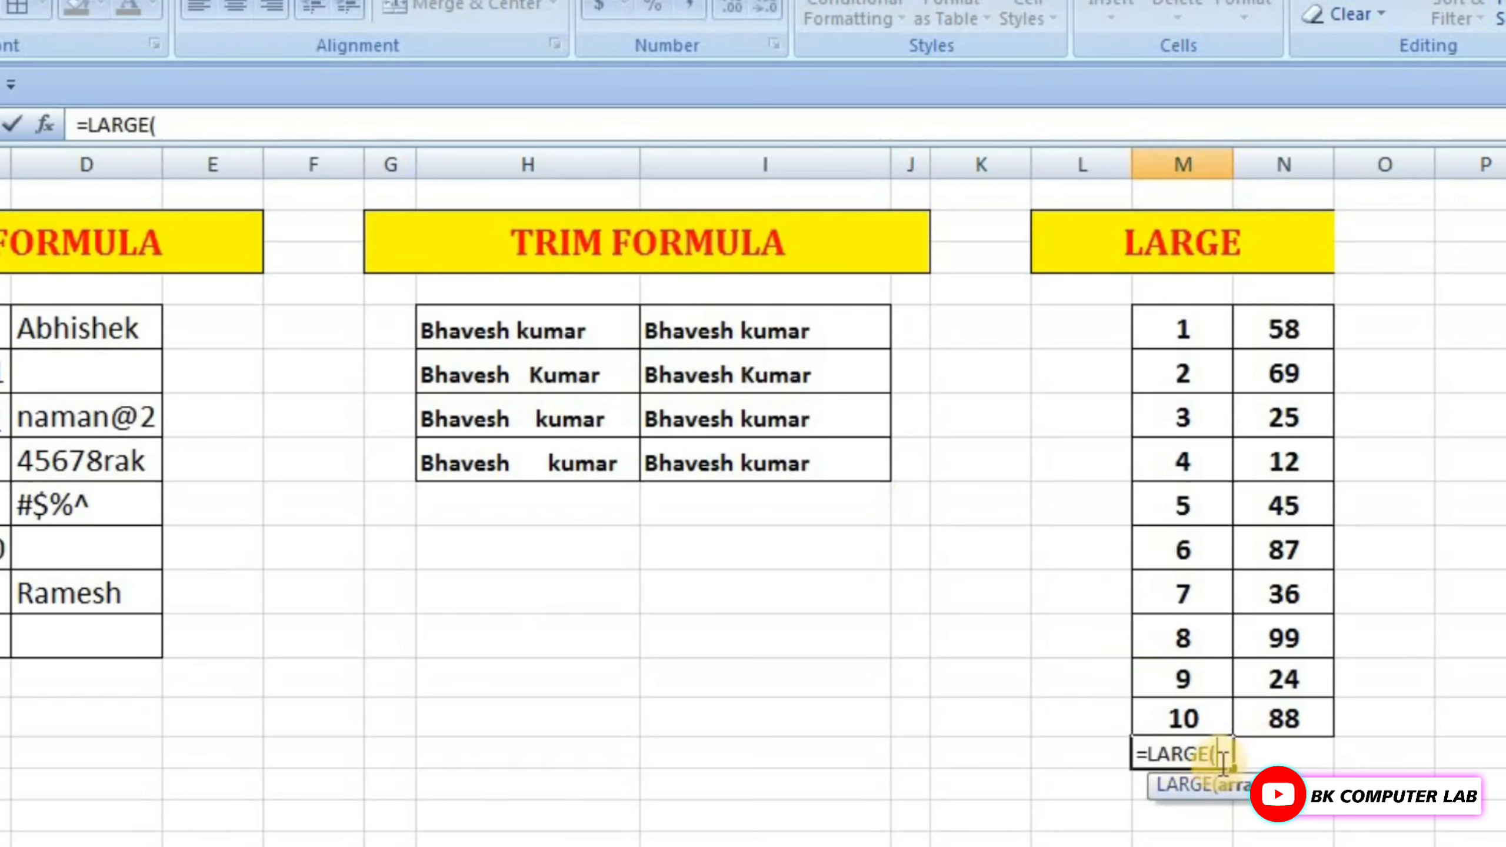
left_click(1199, 328)
left_click_drag(1199, 329, 1194, 703)
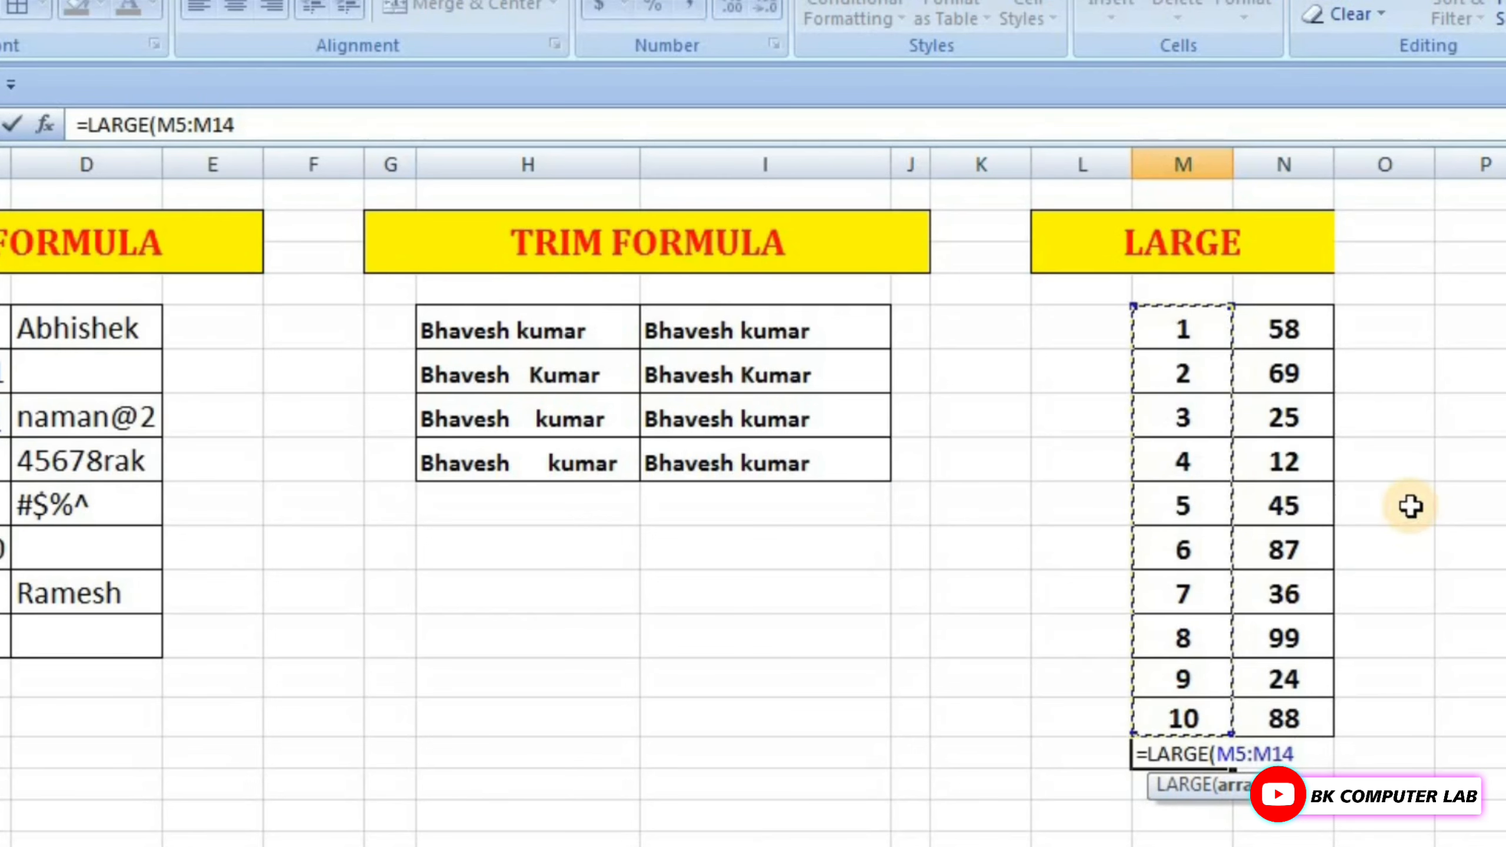
type(",2")
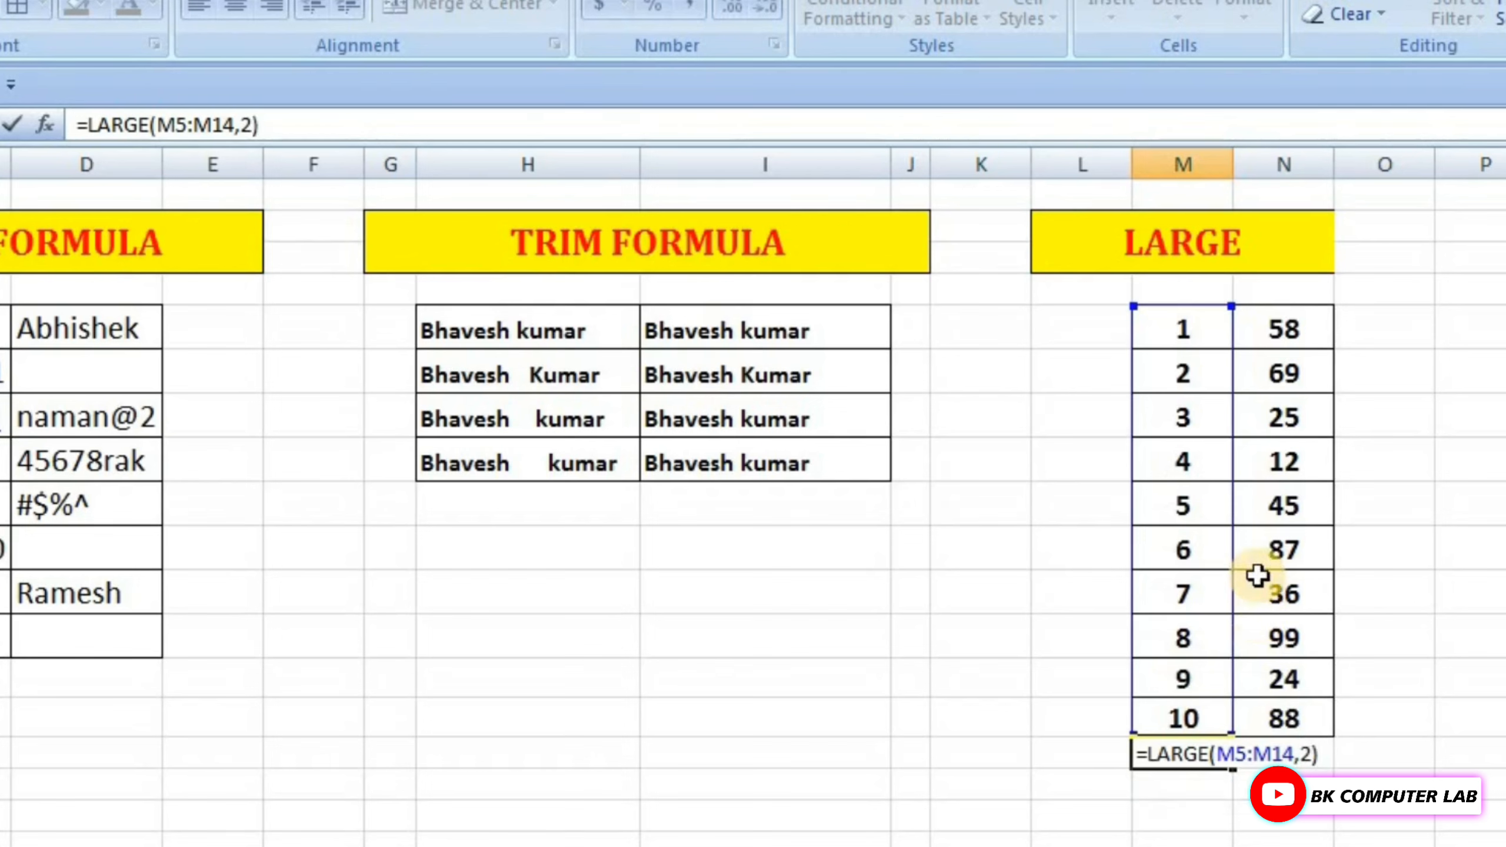
key("Return")
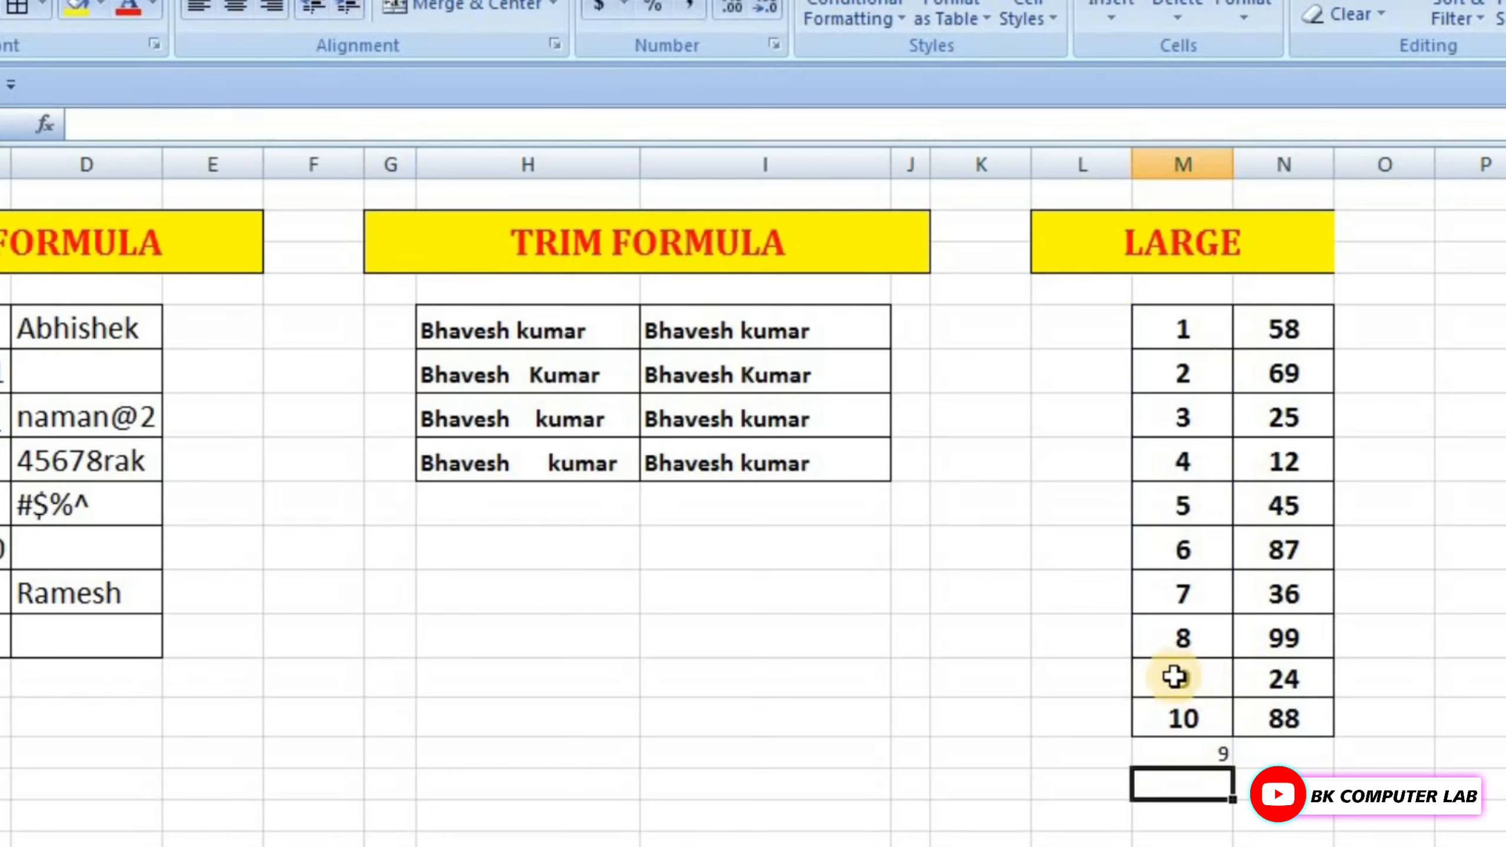
double_click(1215, 753)
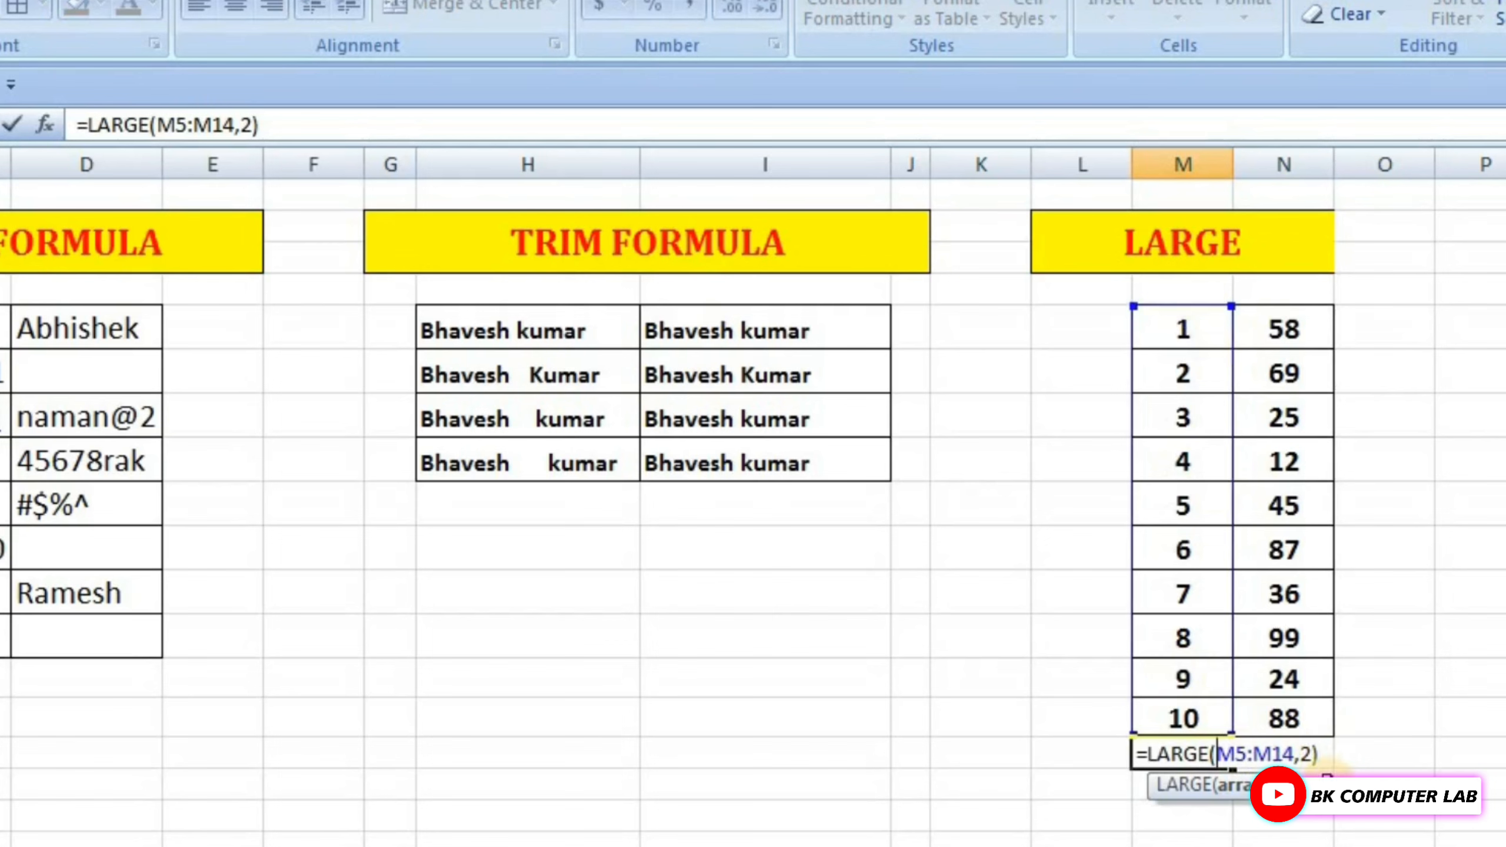
key("Return")
Enter =LARGE(M5:M14,6) in cell K12 and select that cell to view its formula.
left_click(969, 633)
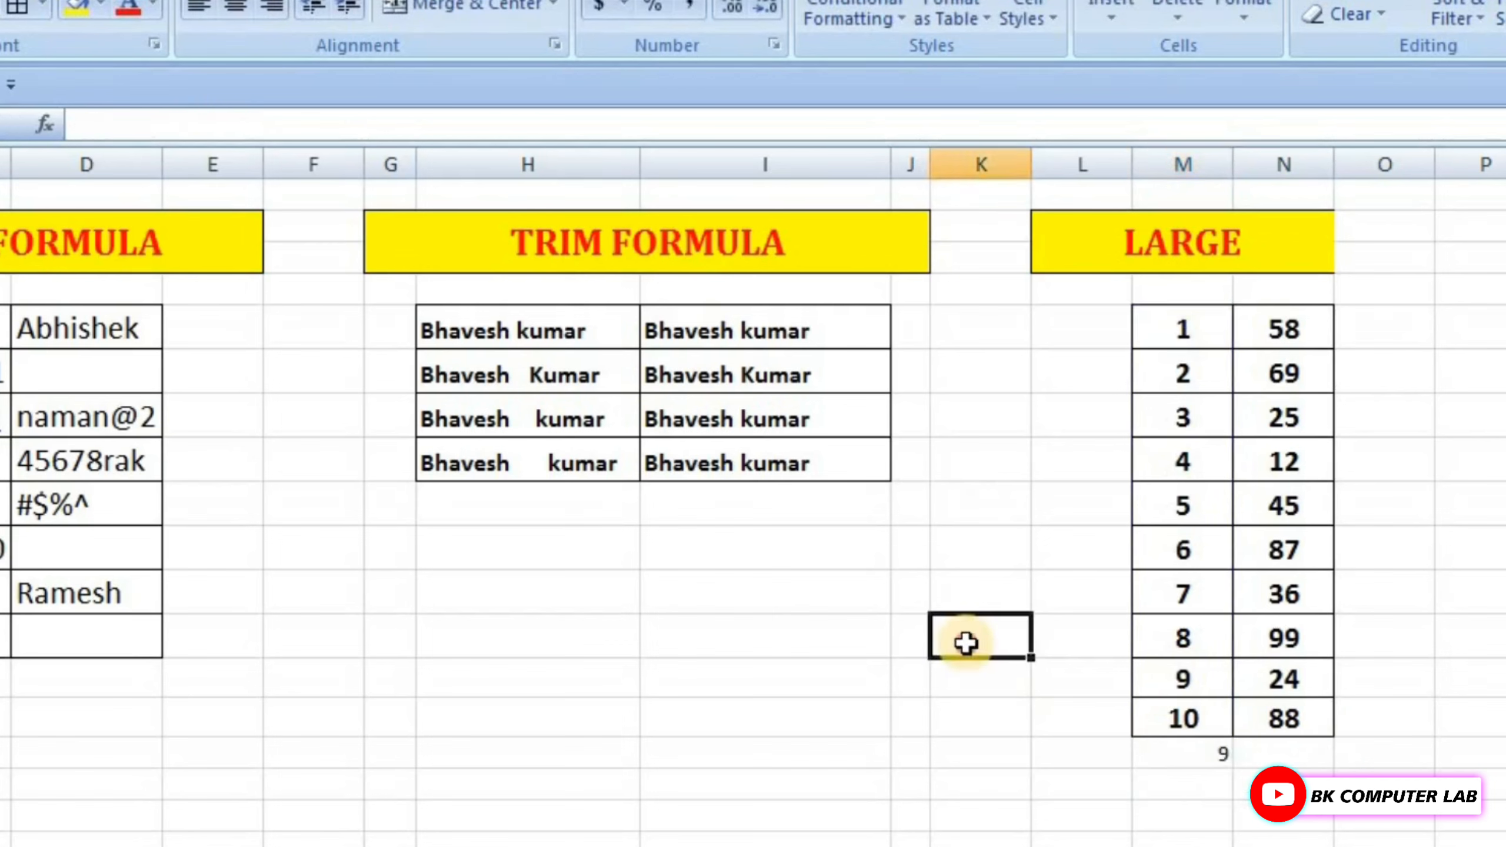
type("=")
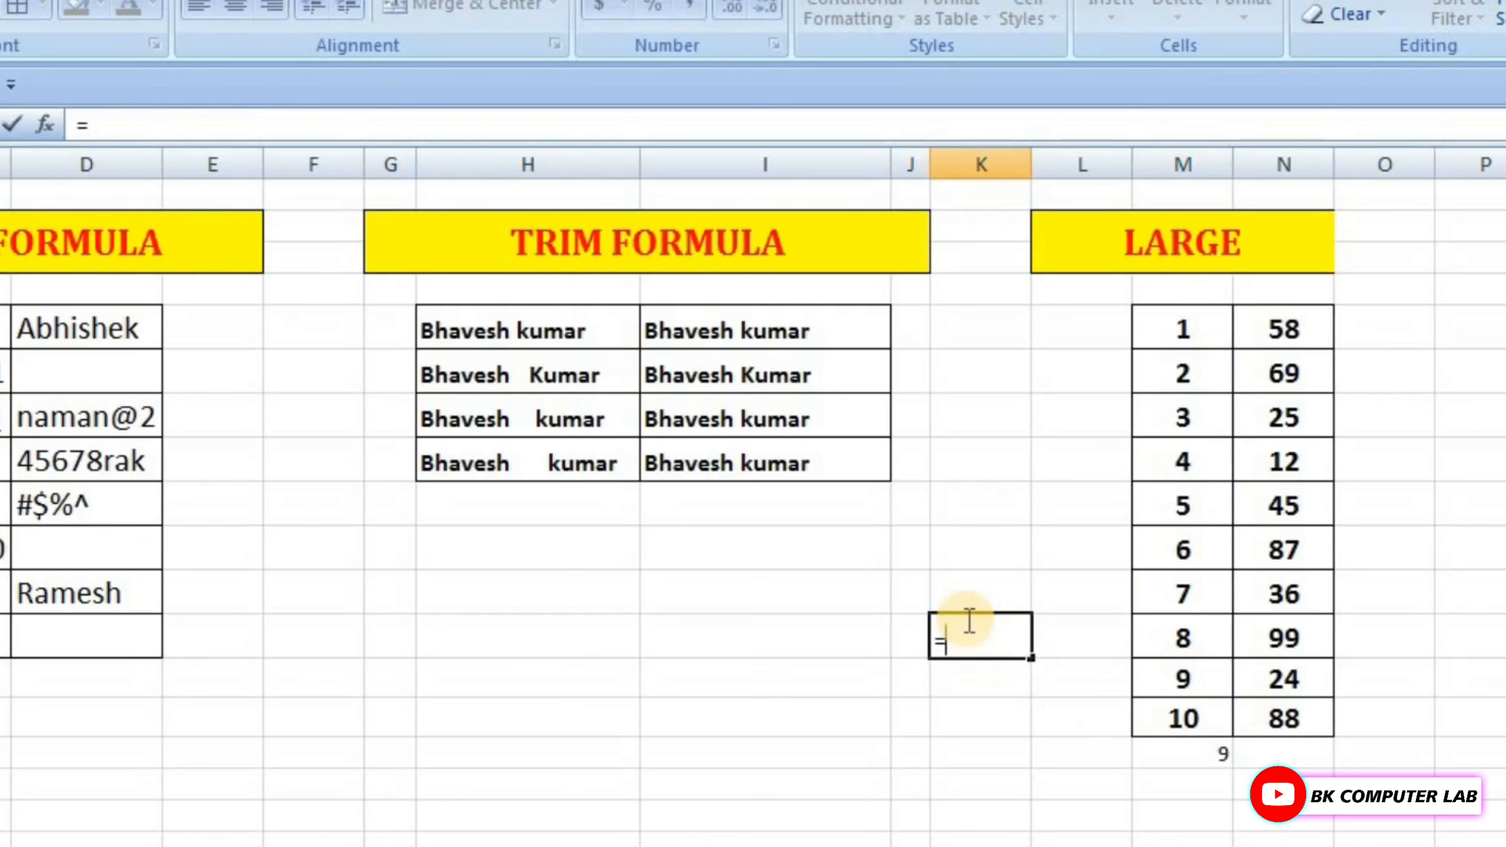
type("la")
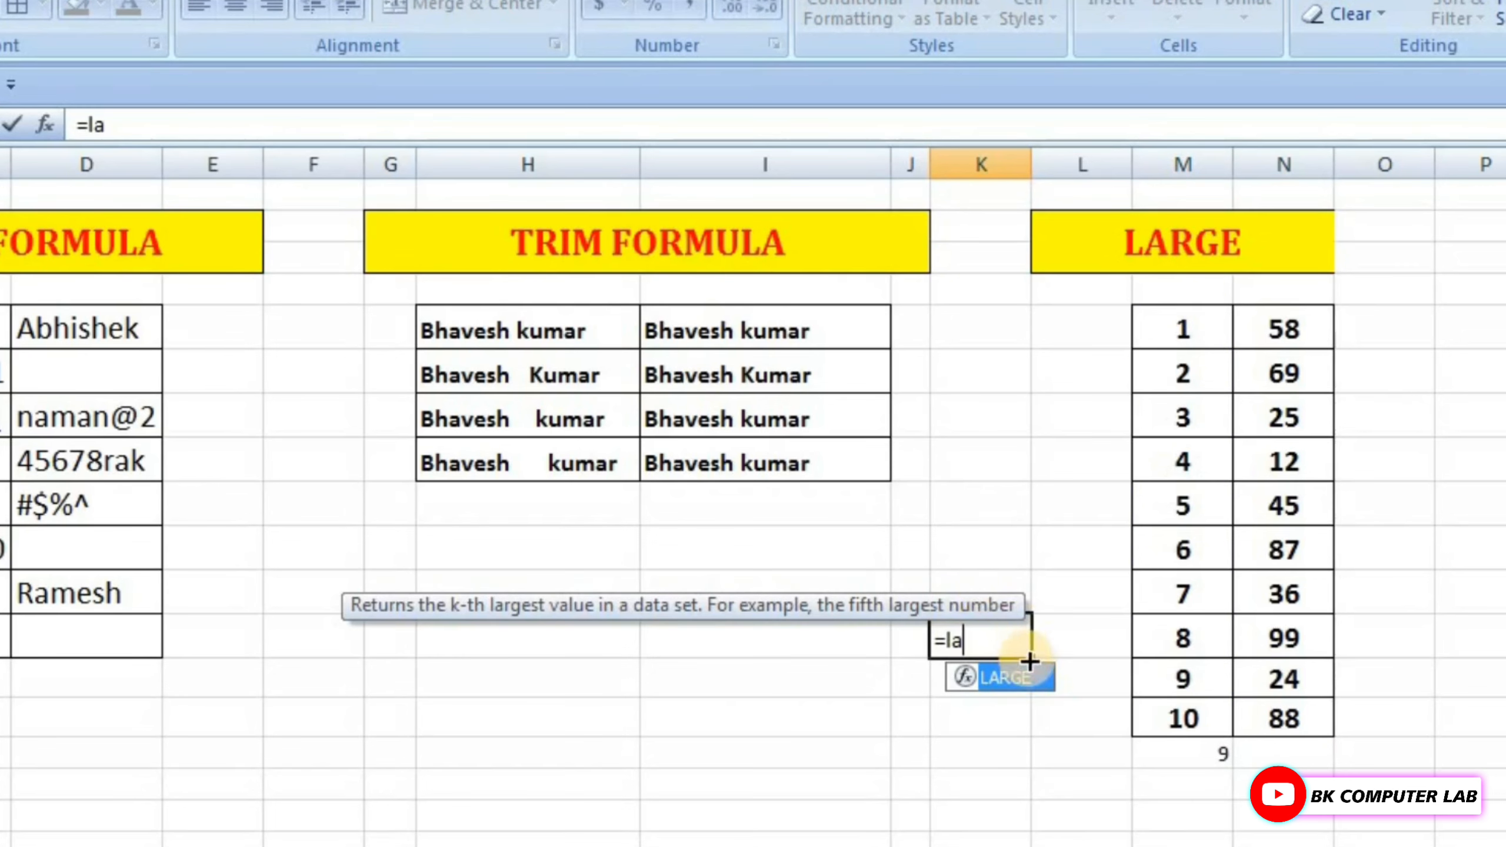
double_click(1001, 677)
left_click_drag(1194, 326, 1172, 715)
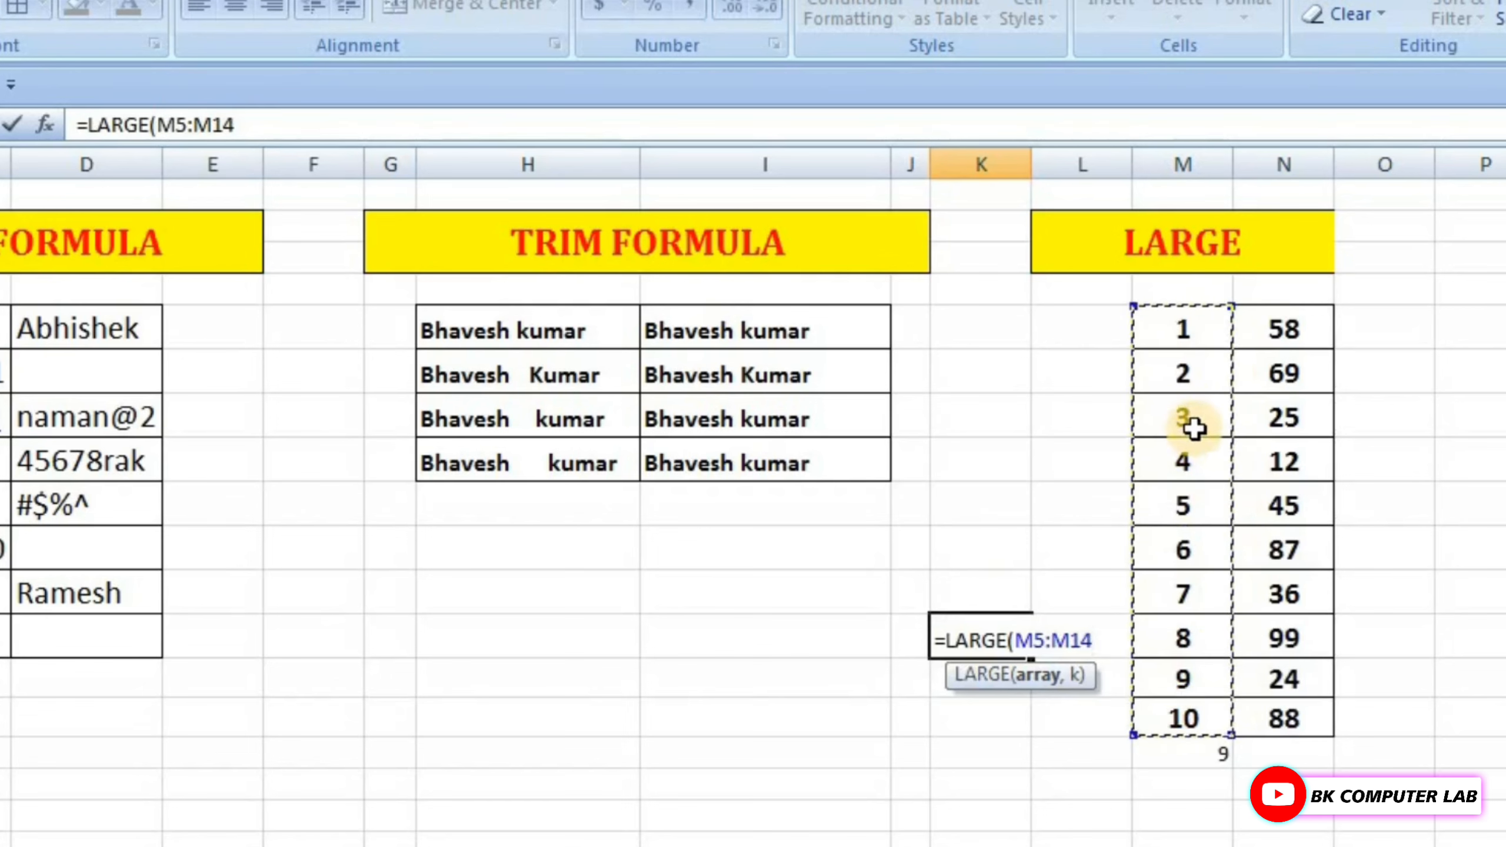
type(",")
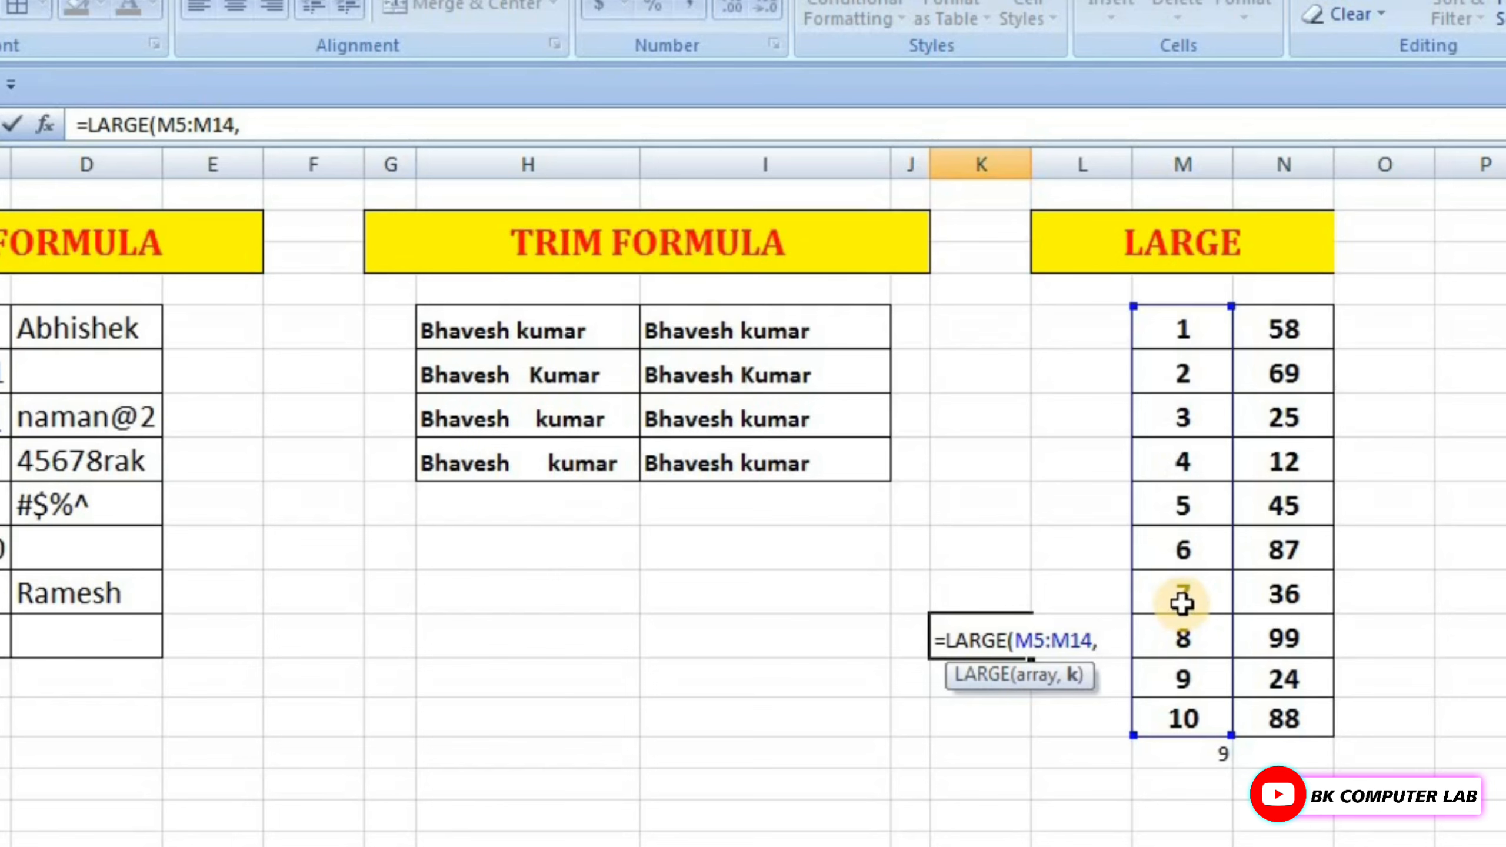
type("6")
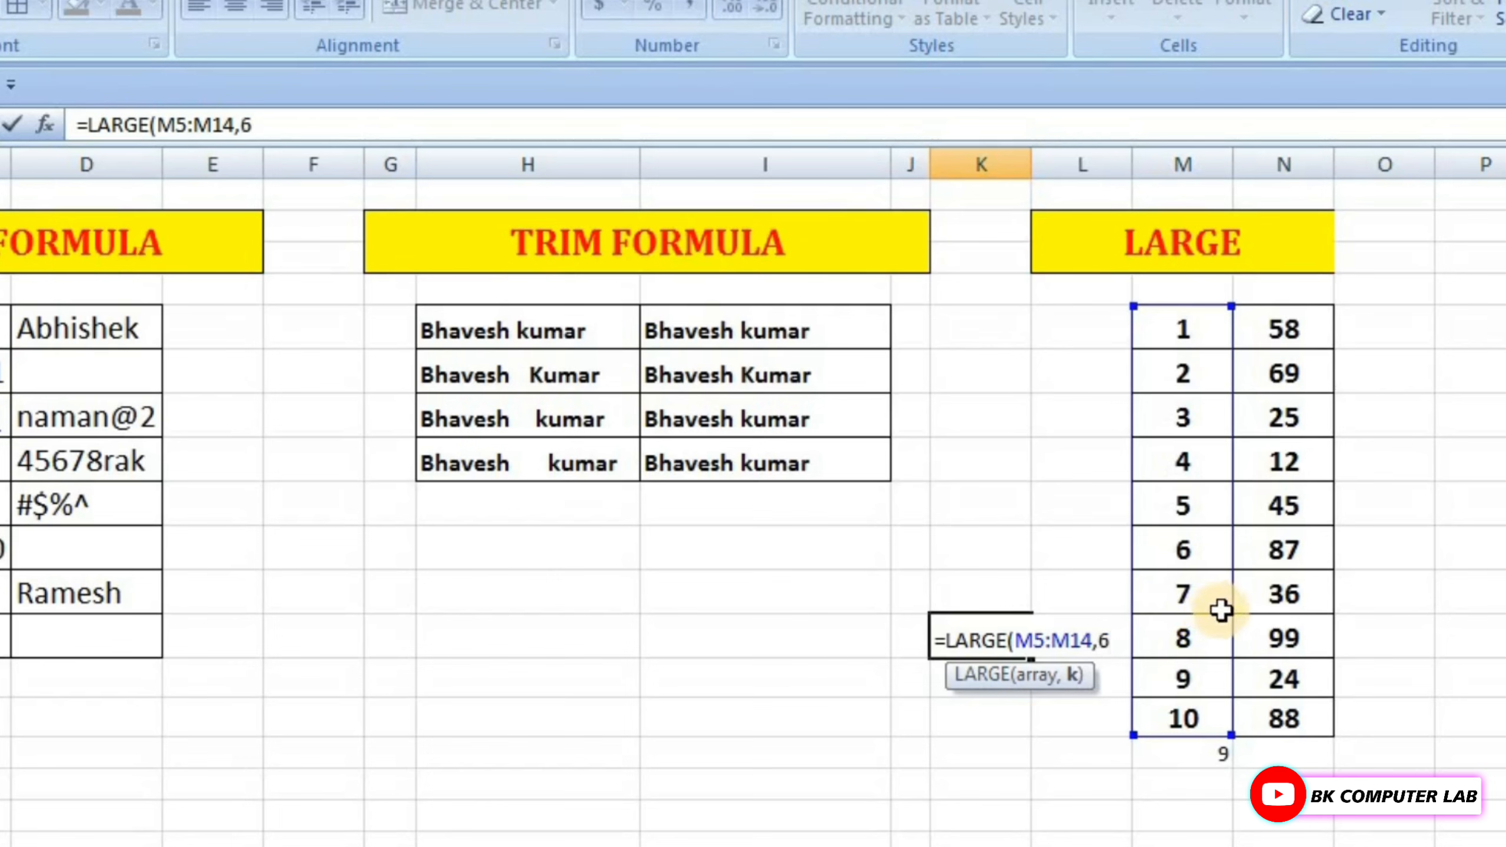
key("Return")
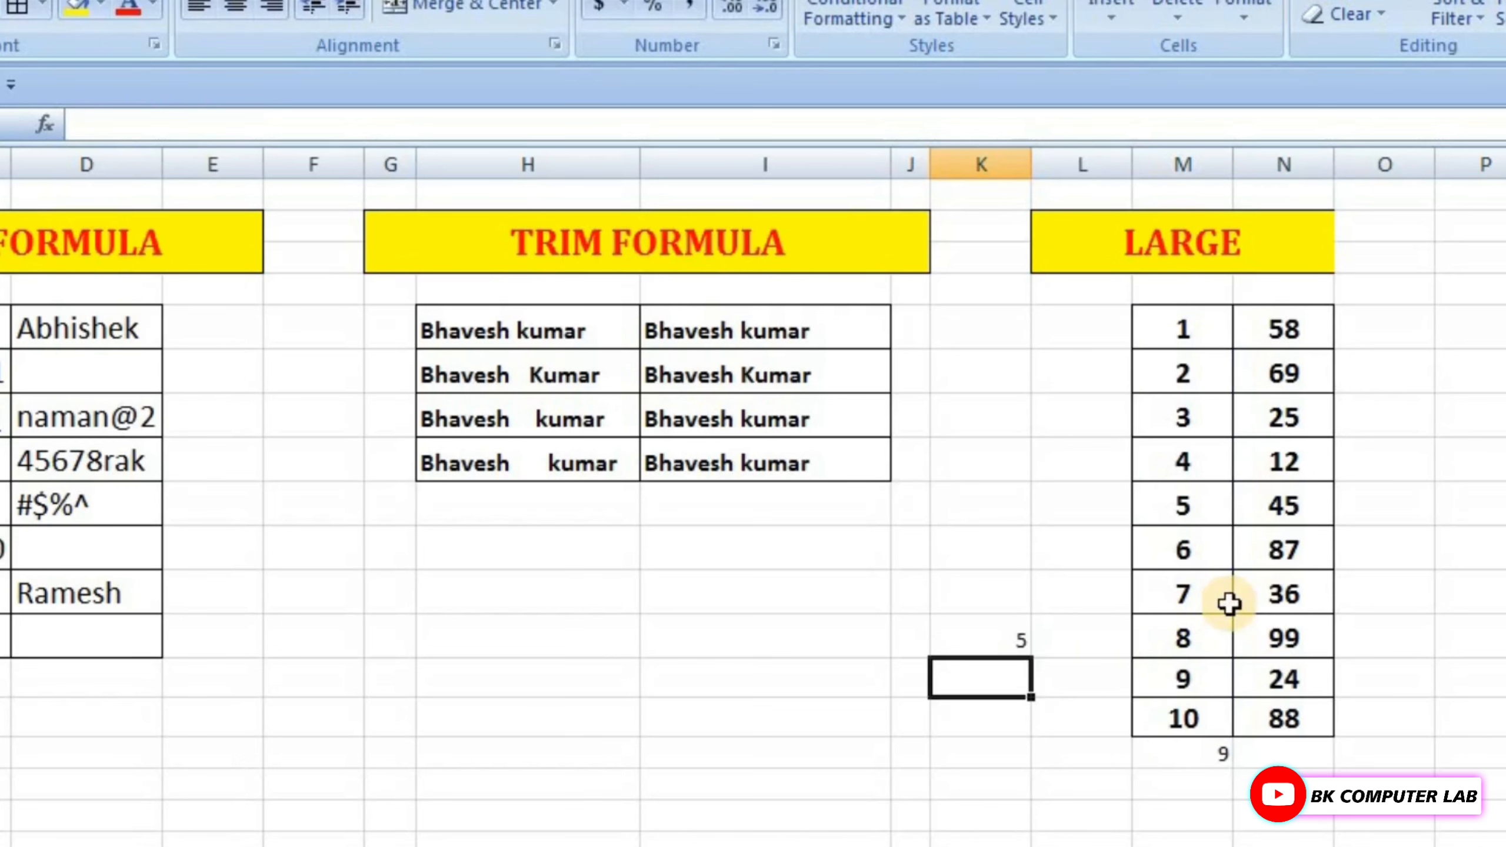
left_click(1022, 636)
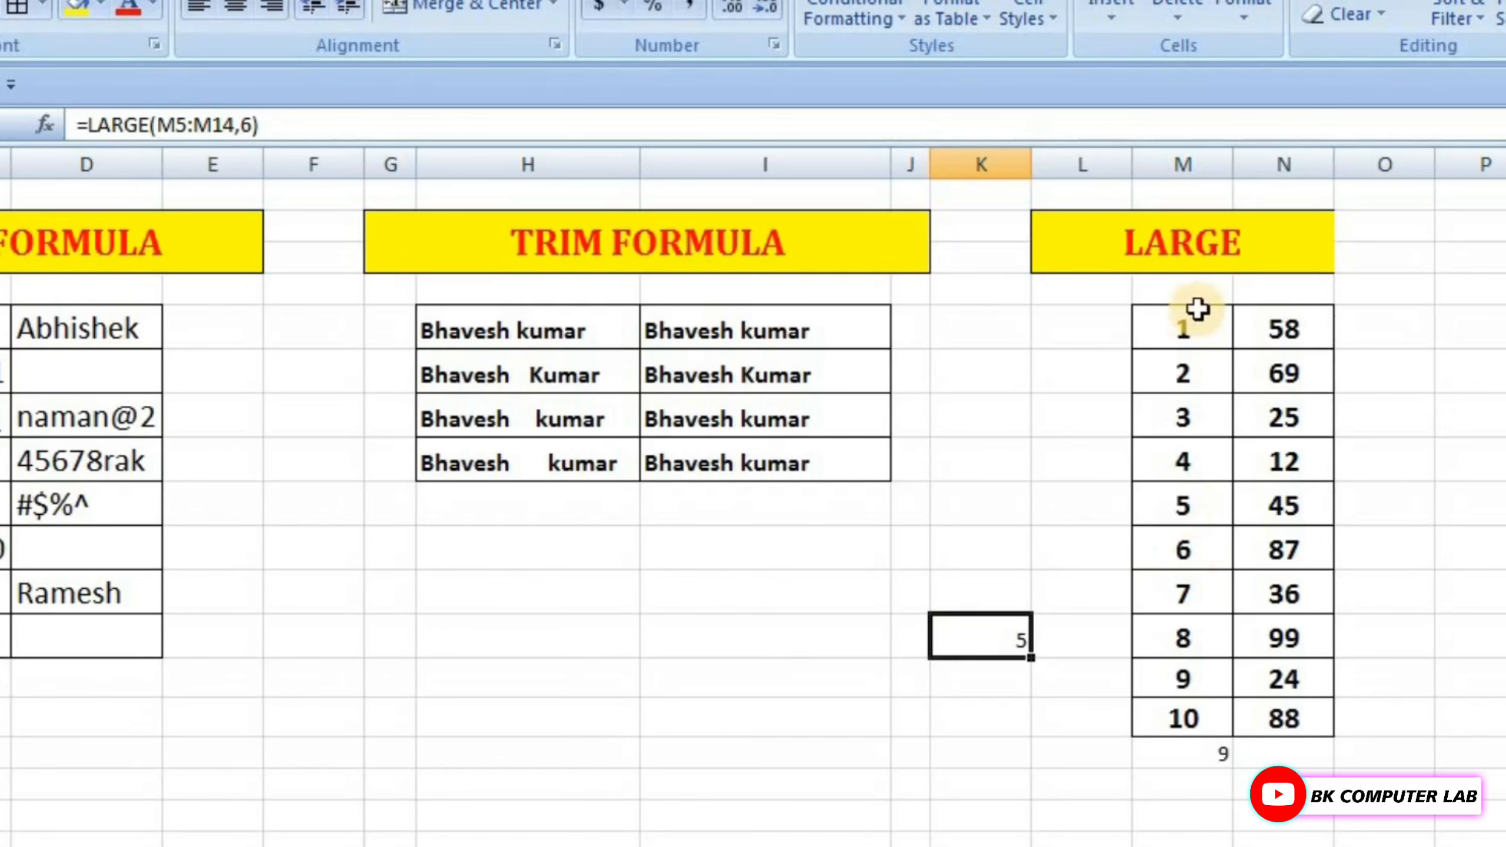
Enter =LARGE(N5:N14,2) in cell O11 and select that cell to view its formula.
left_click(1429, 587)
type("=la")
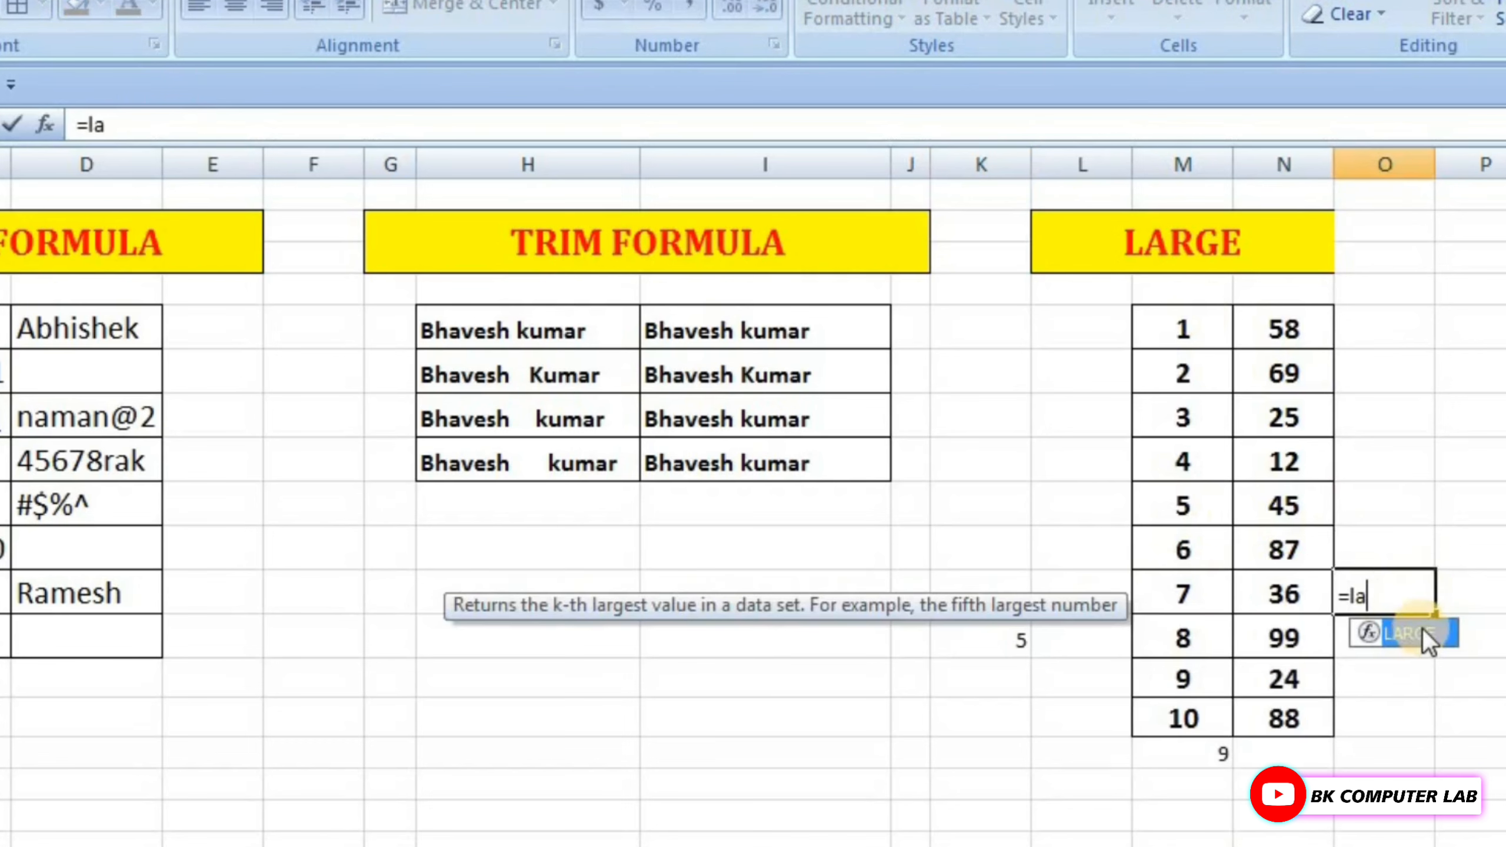
double_click(1429, 635)
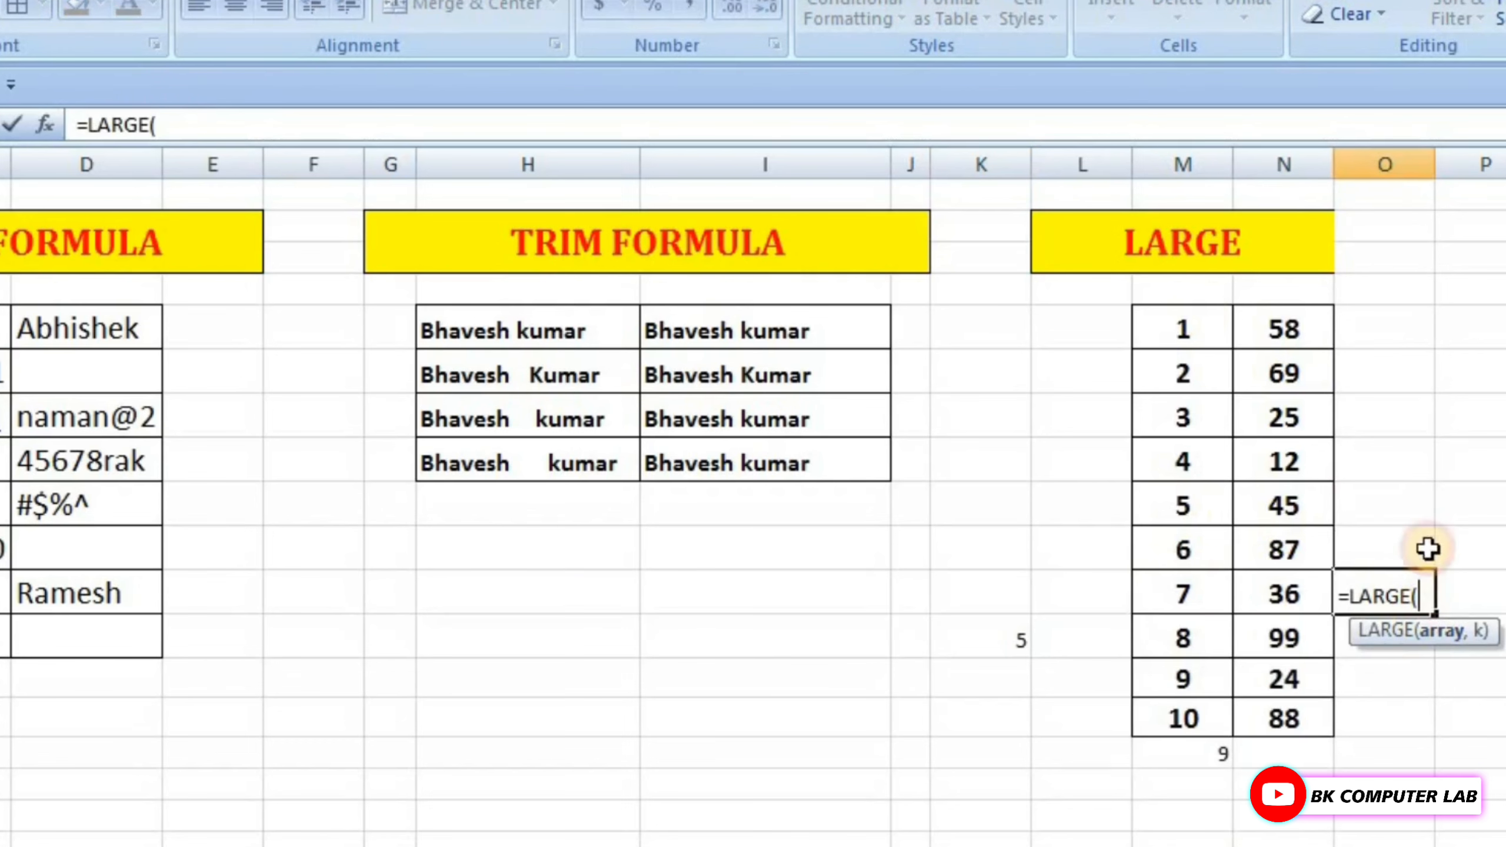
left_click_drag(1302, 342, 1298, 719)
type(",")
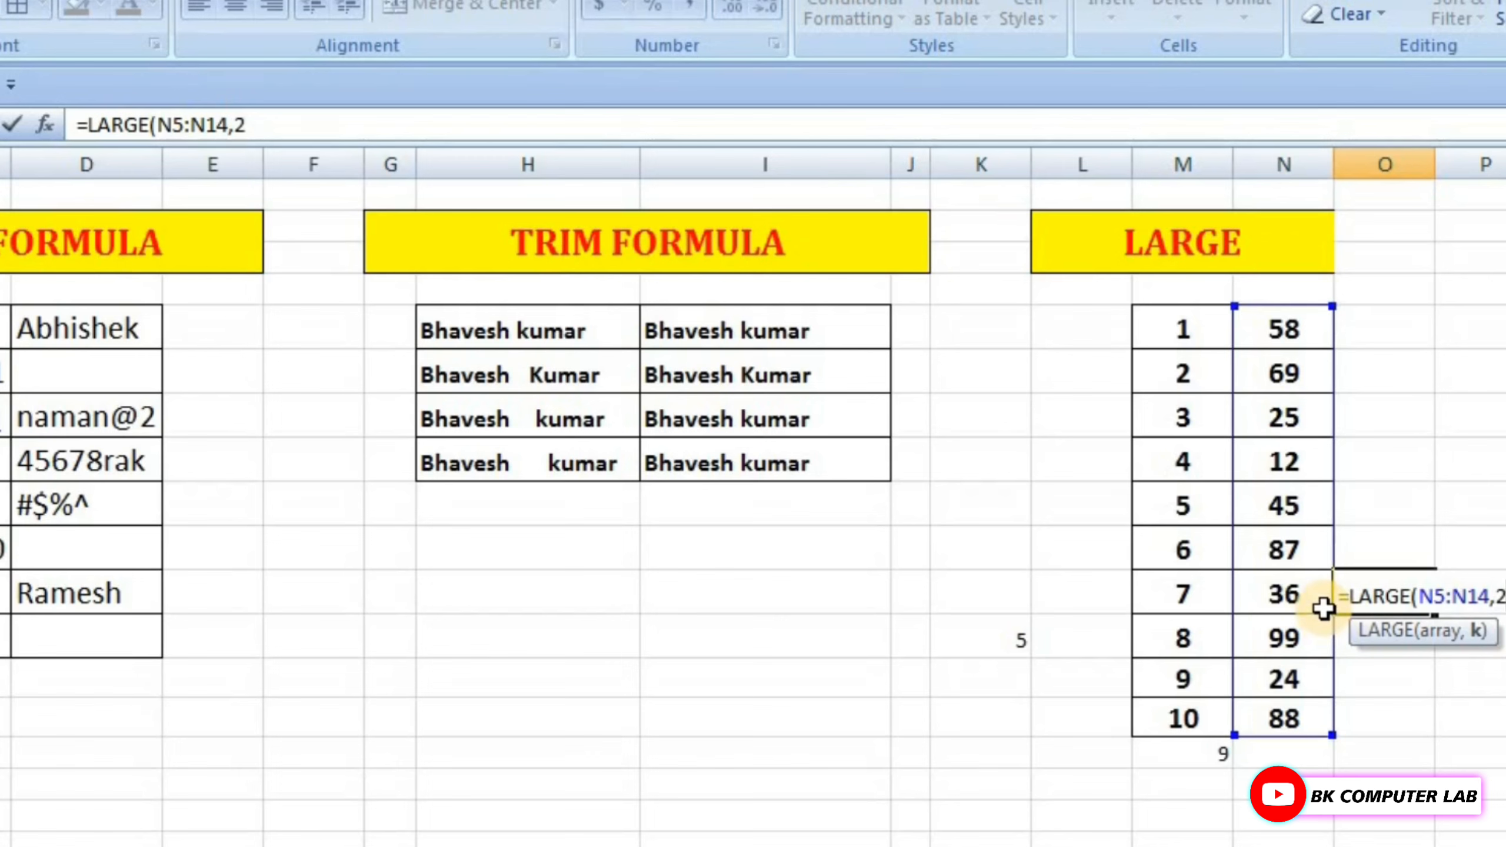
type("2)")
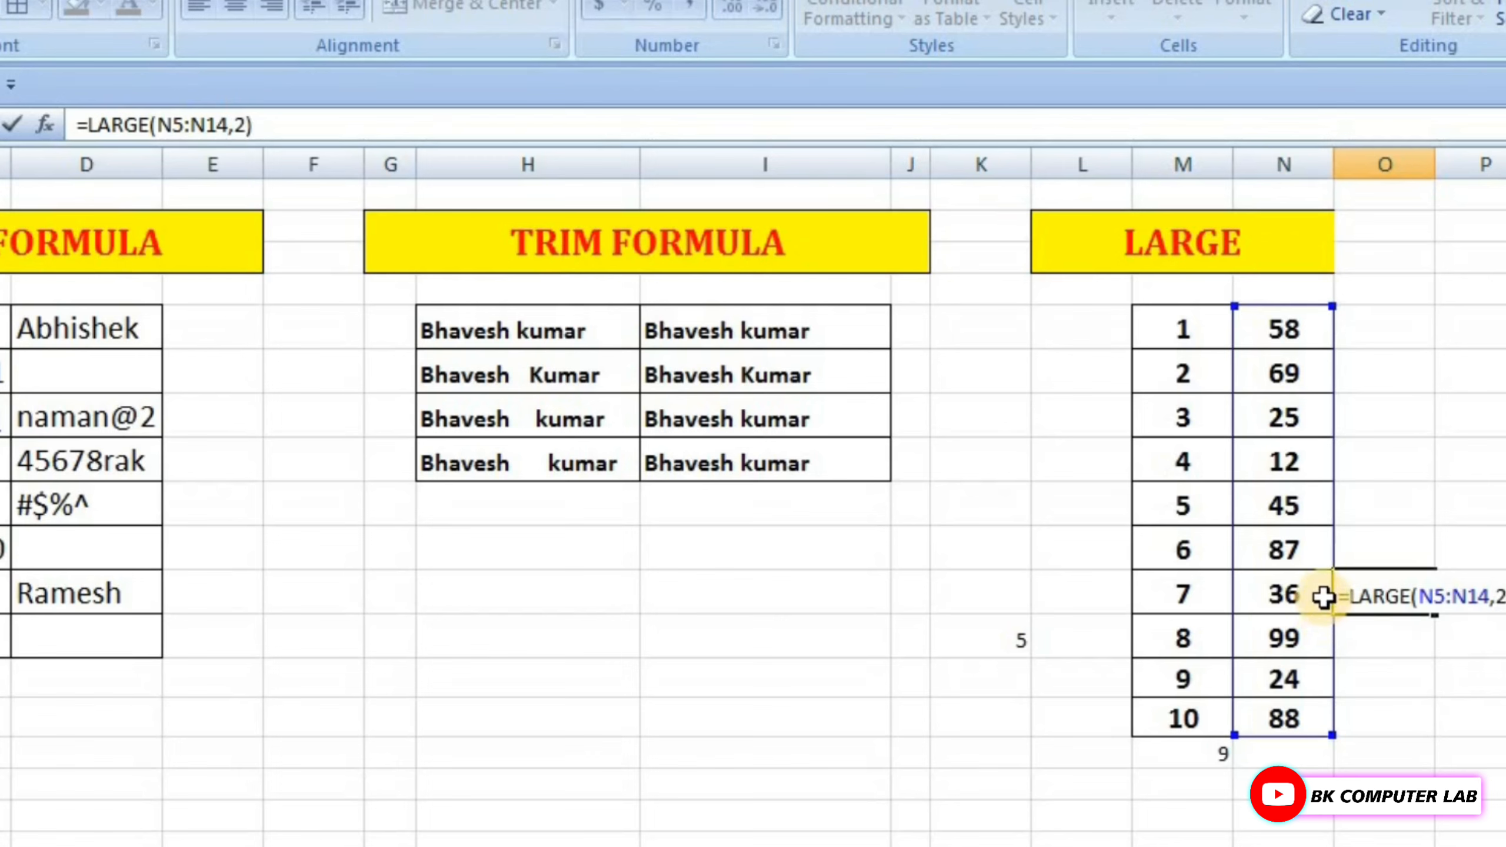
key("Return")
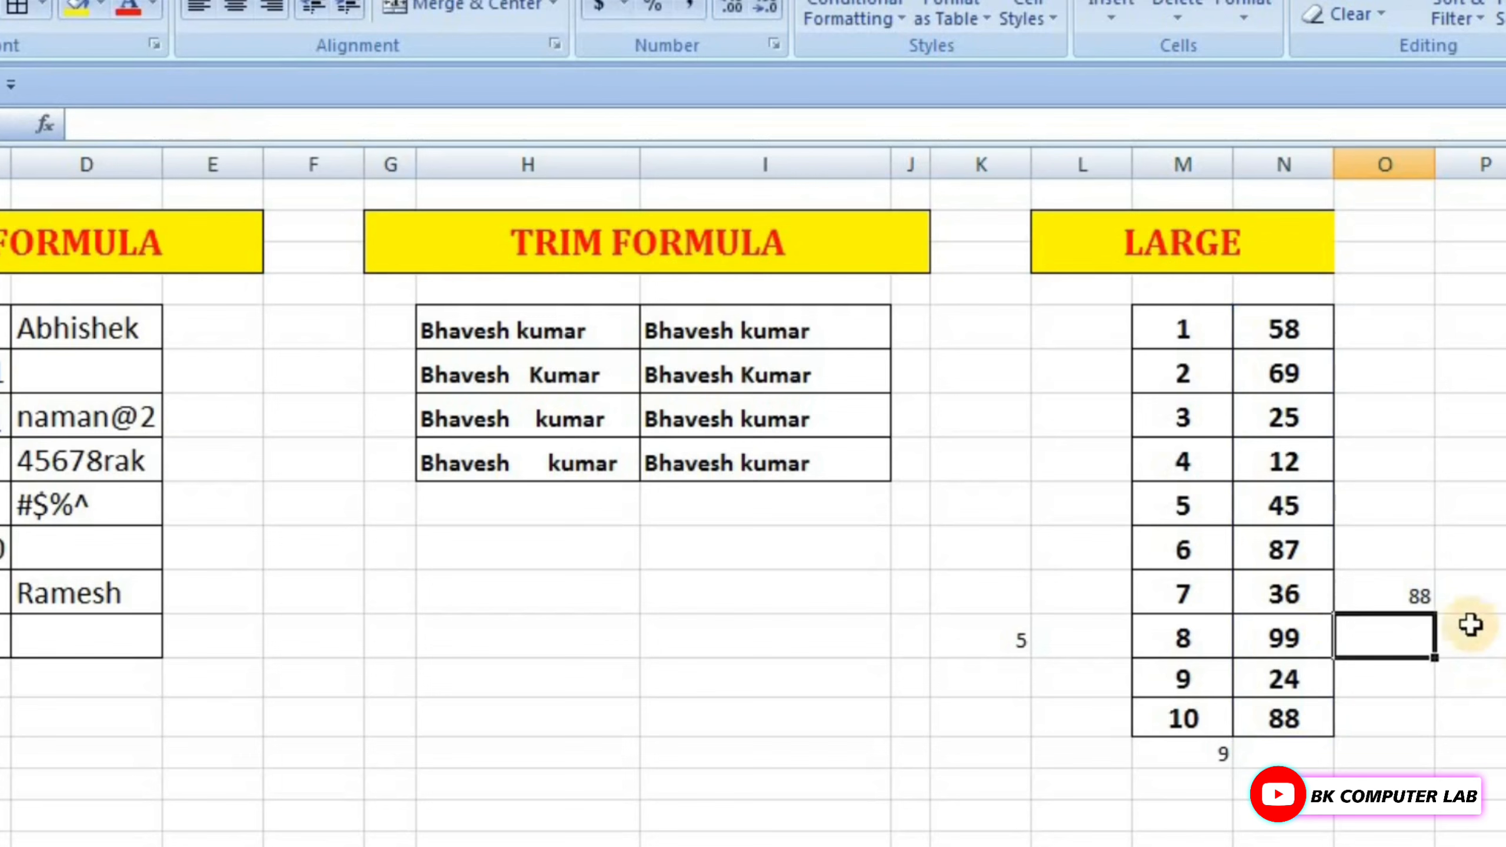
left_click(1418, 592)
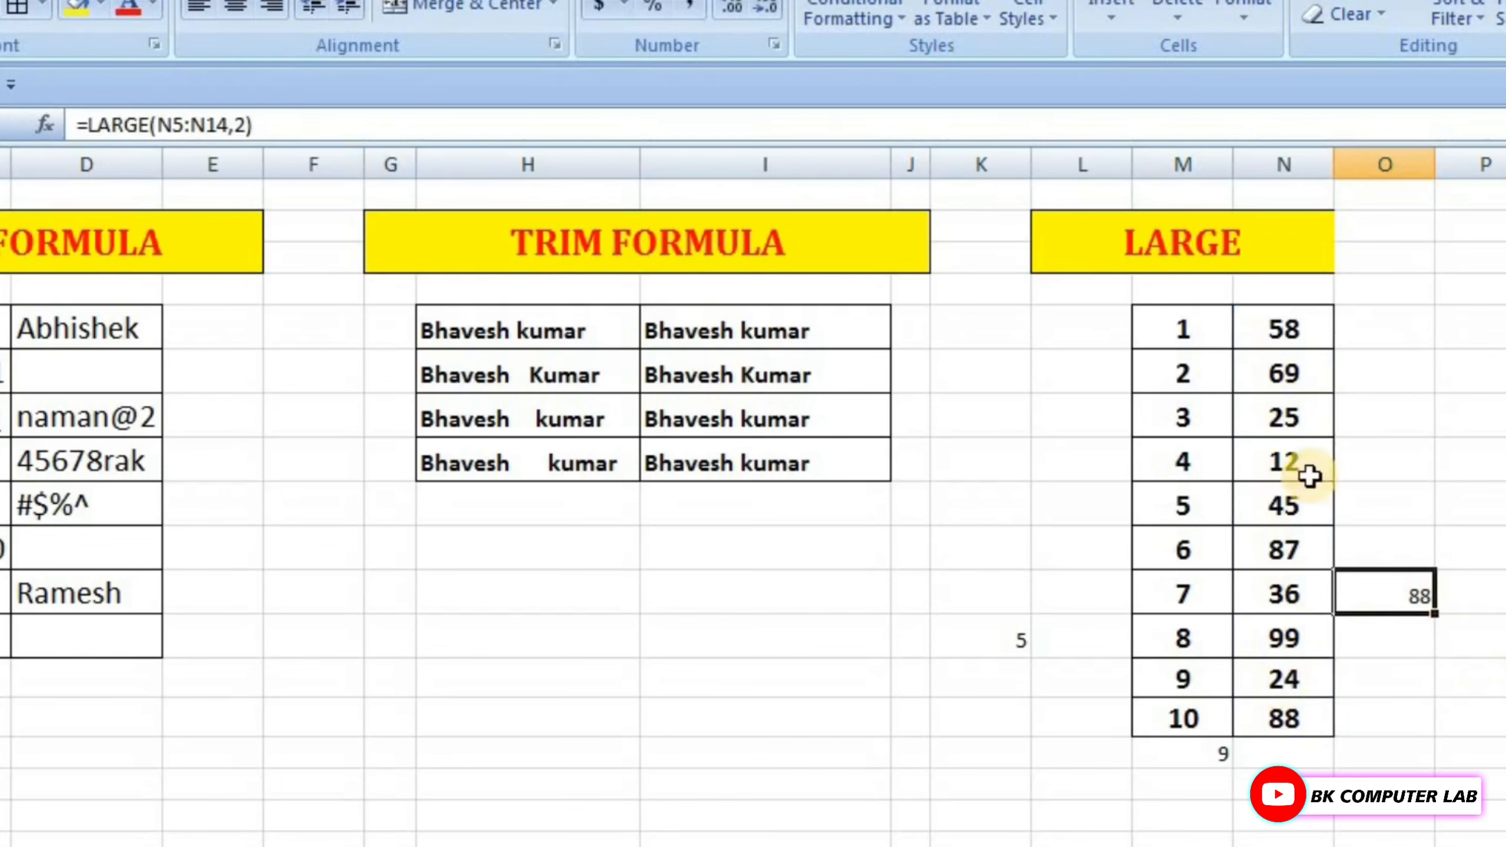